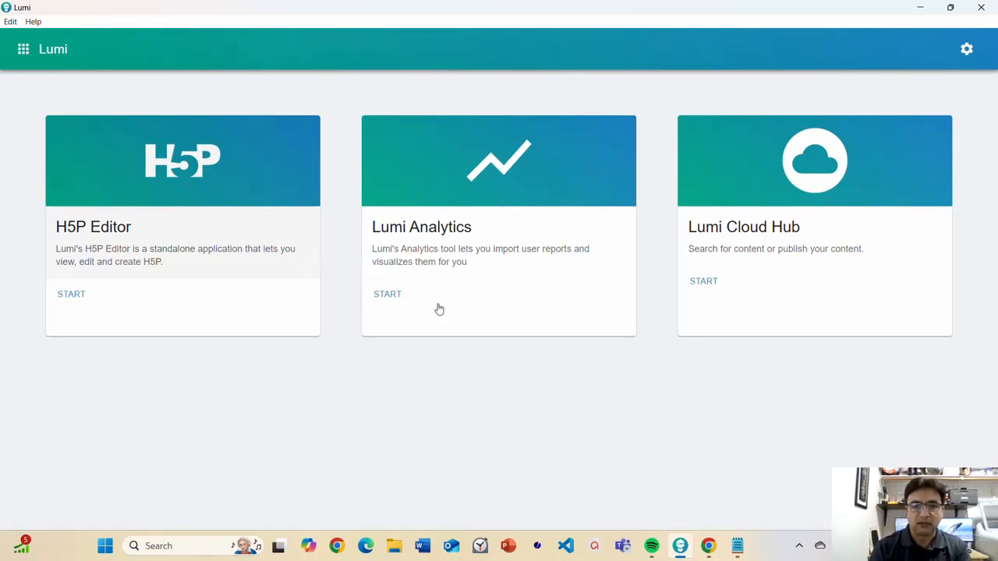
- Switch to the Linear Positive notes in Notepad and maximize their window
{"action": "left_click", "coordinate": [737, 547]}
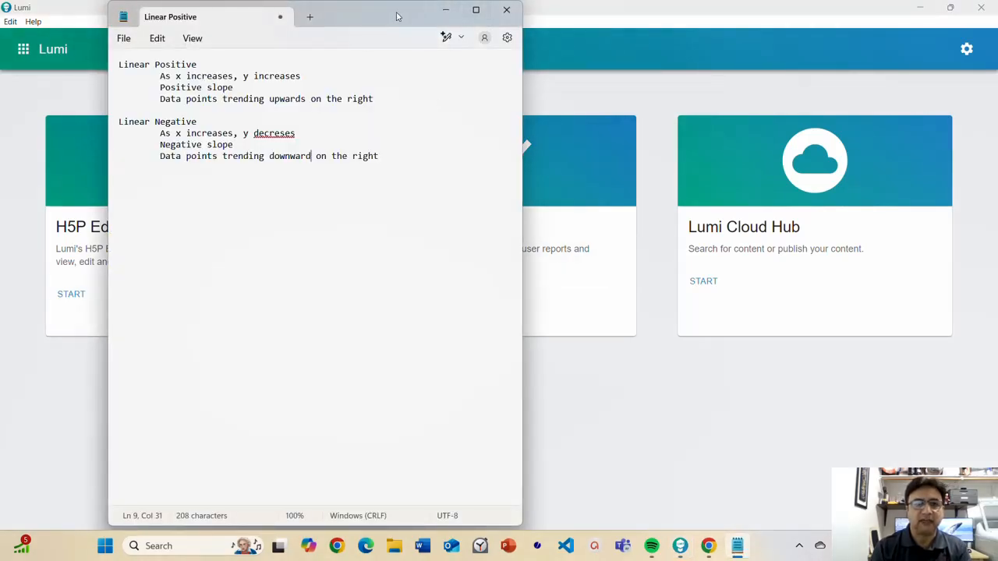
{"action": "left_click_drag", "start_coordinate": [397, 18], "coordinate": [354, 62]}
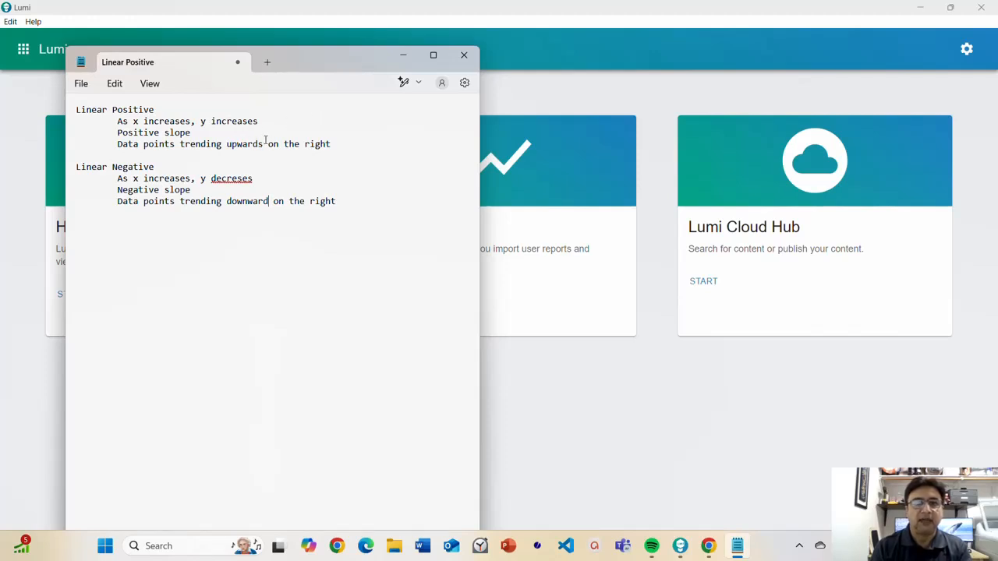
{"action": "double_click", "coordinate": [317, 64]}
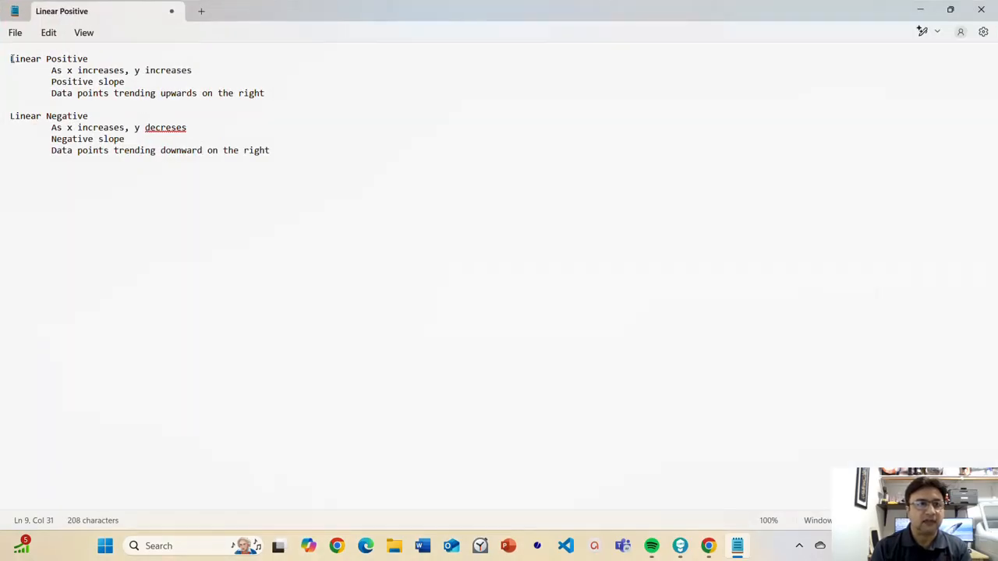
- Add the heading "TEKS 8.5.D" on a new line above Linear Positive in the notes
{"action": "left_click_drag", "start_coordinate": [10, 59], "coordinate": [88, 65]}
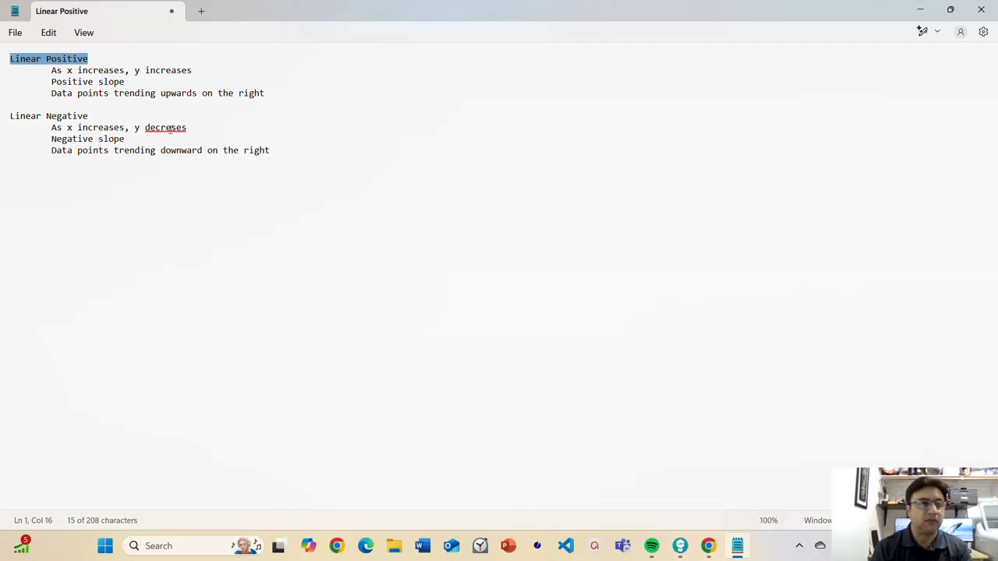
{"action": "key", "text": "Home"}
{"action": "key", "text": "Return"}
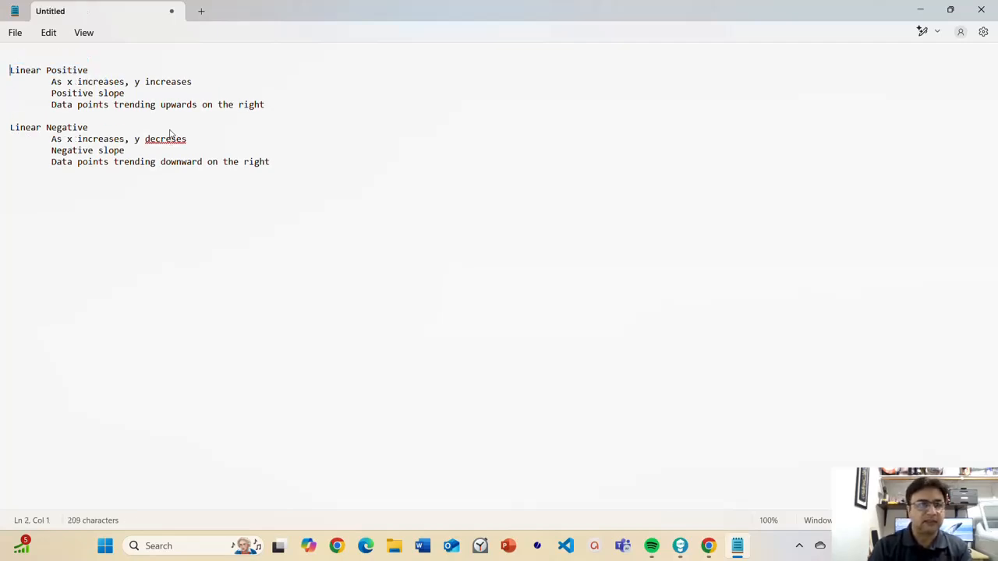
{"action": "key", "text": "Up"}
{"action": "type", "text": "8"}
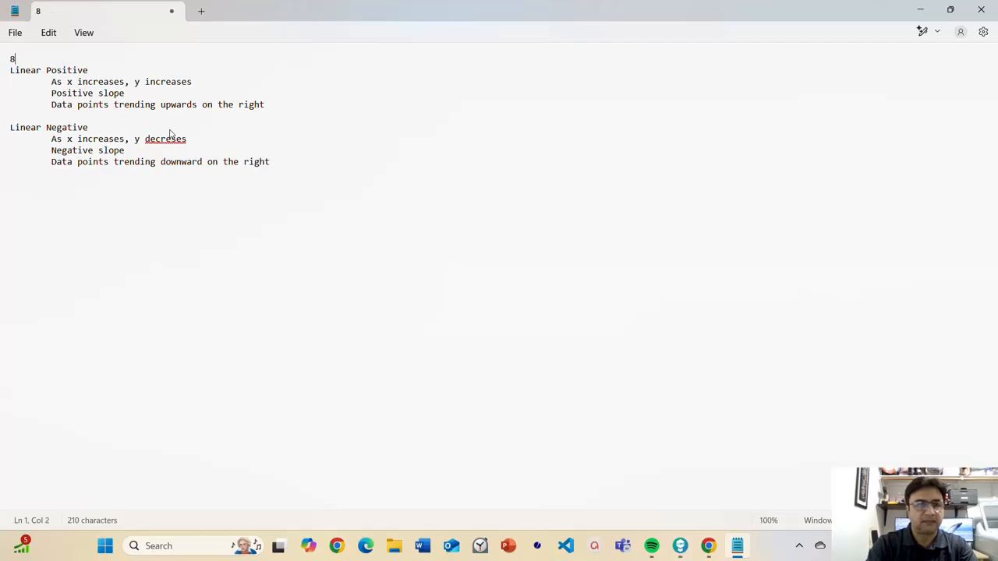
{"action": "type", "text": ".5."}
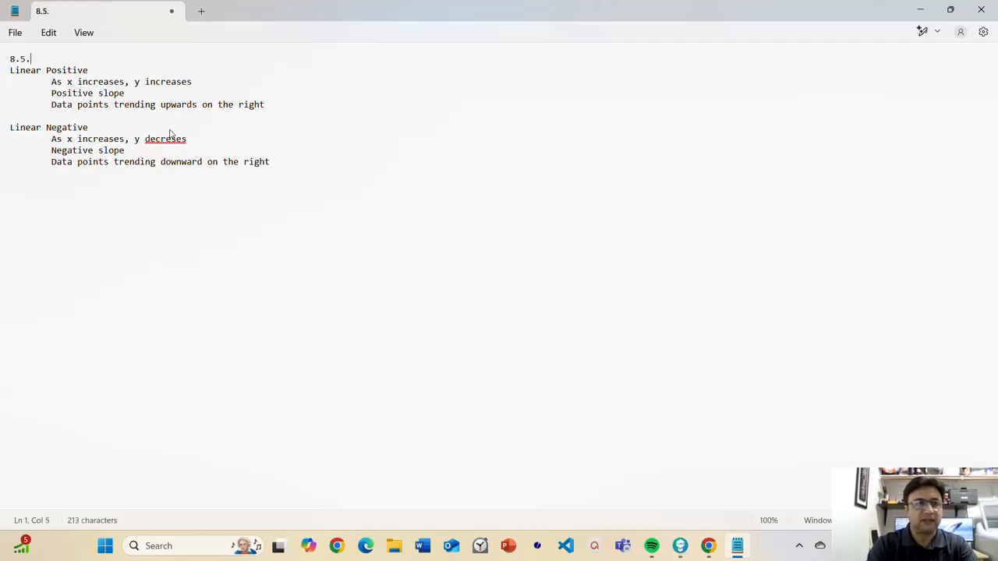
{"action": "type", "text": "D"}
{"action": "key", "text": "Left"}
{"action": "key", "text": "Left"}
{"action": "key", "text": "Home"}
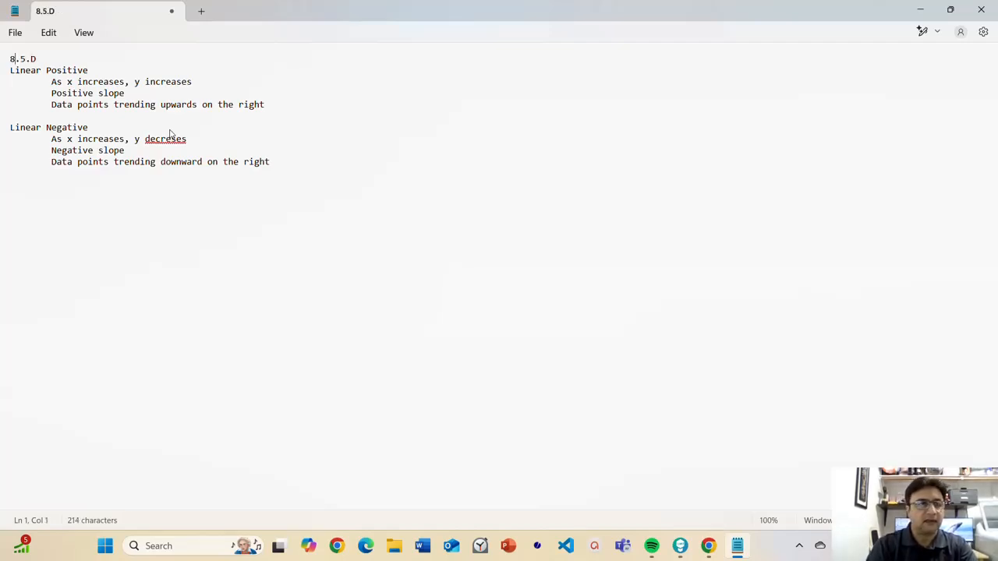
{"action": "type", "text": "TEKS"}
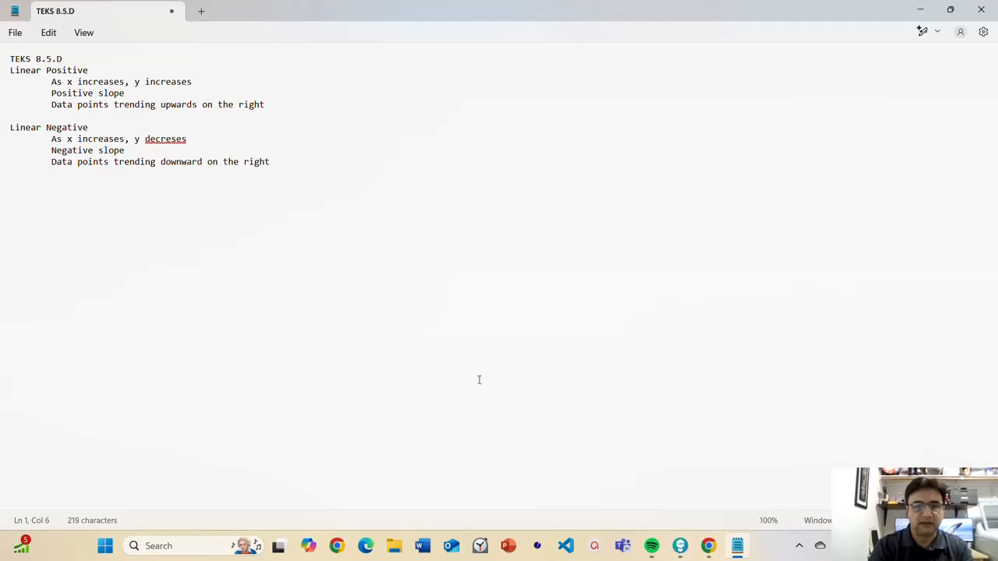
- Switch to Chrome, search Google for "tek 8.5.d" and look through the results
{"action": "left_click", "coordinate": [711, 545]}
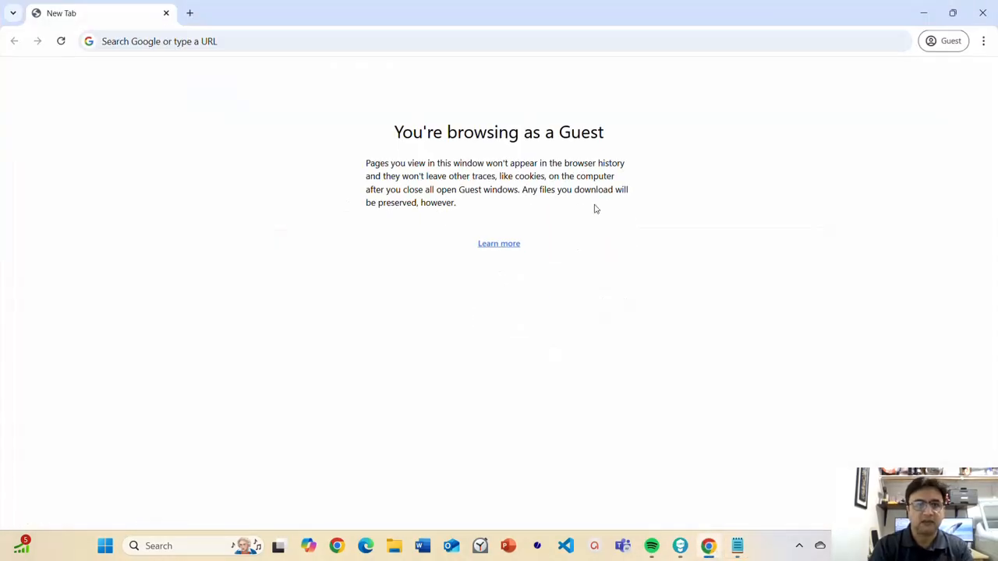
{"action": "left_click", "coordinate": [508, 39]}
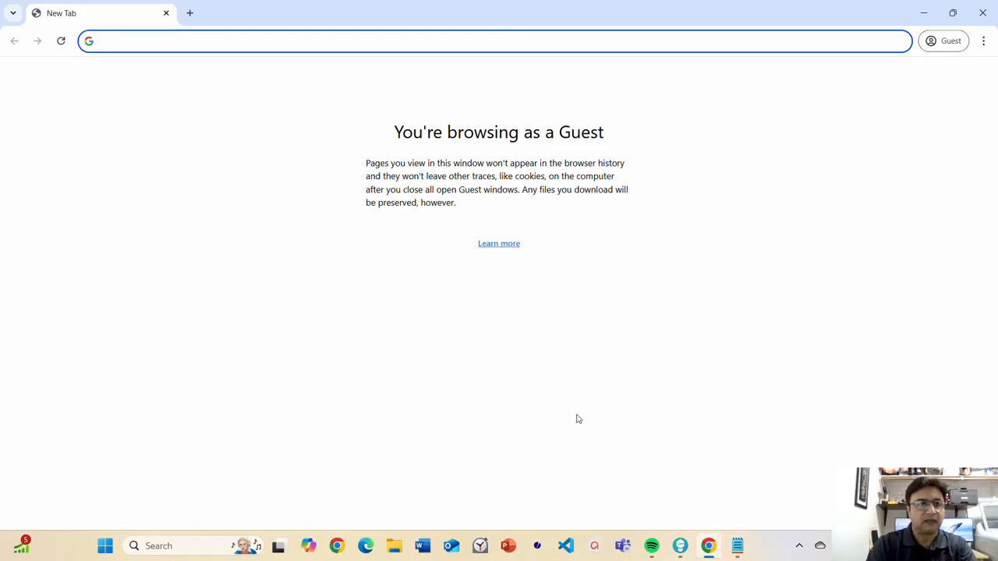
{"action": "type", "text": "tek"}
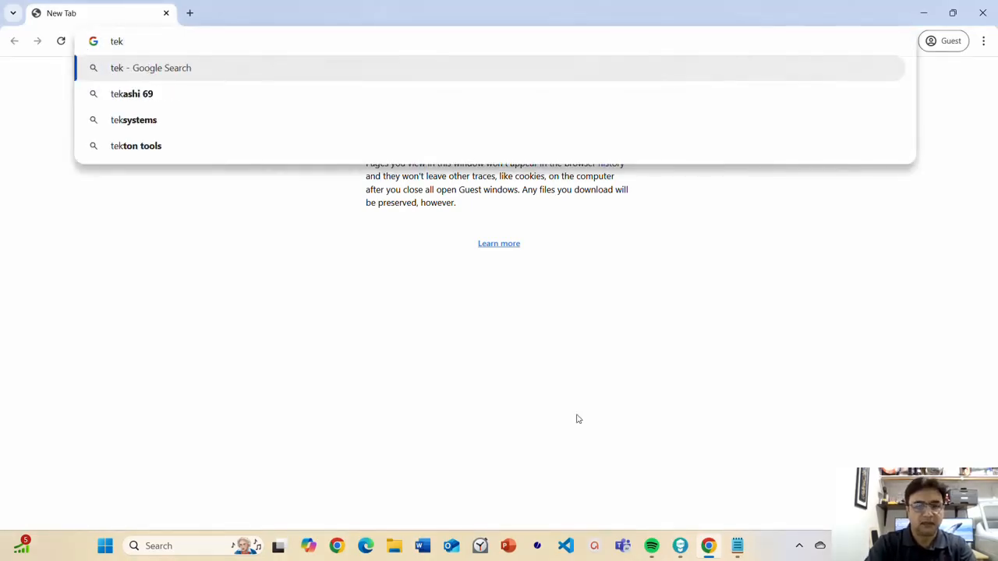
{"action": "type", "text": " 8.5"}
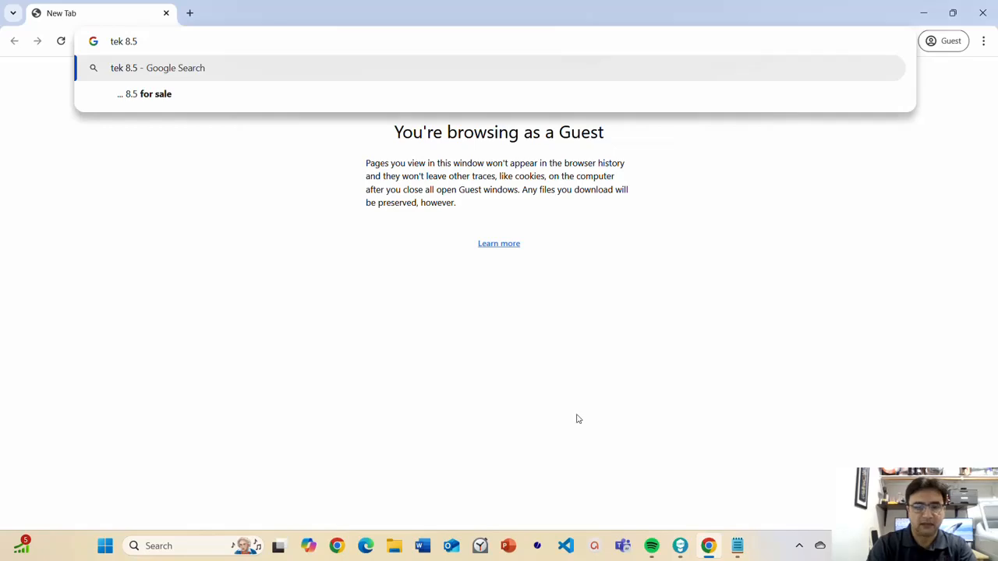
{"action": "type", "text": ".d"}
{"action": "key", "text": "Return"}
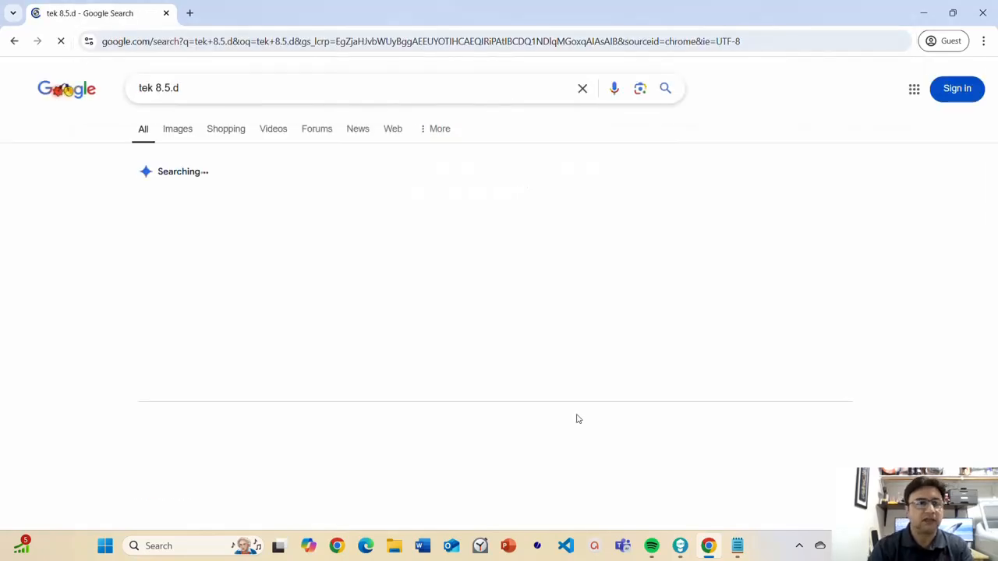
{"action": "mouse_move", "coordinate": [652, 552]}
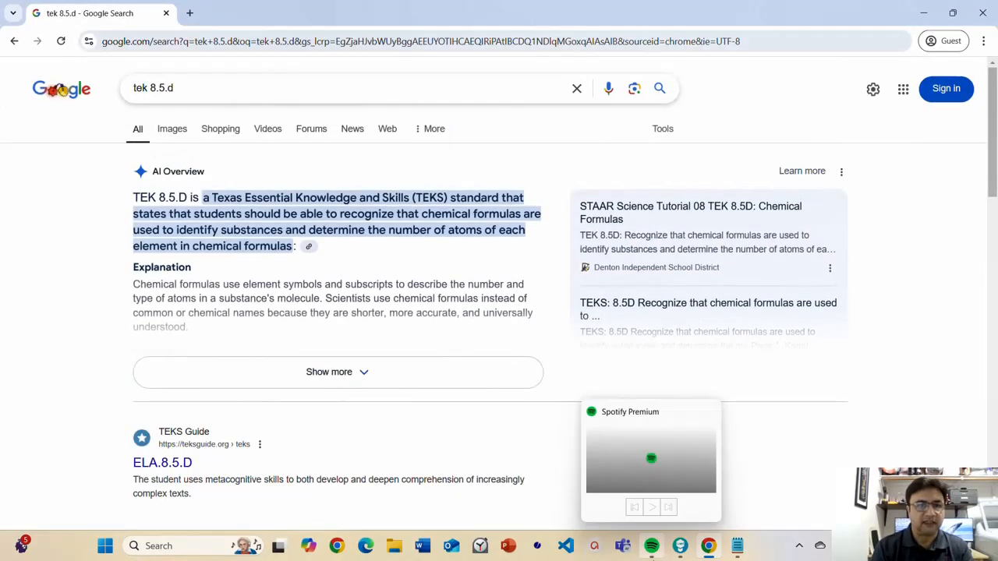
{"action": "scroll", "coordinate": [436, 348], "scroll_direction": "down", "scroll_amount": 2}
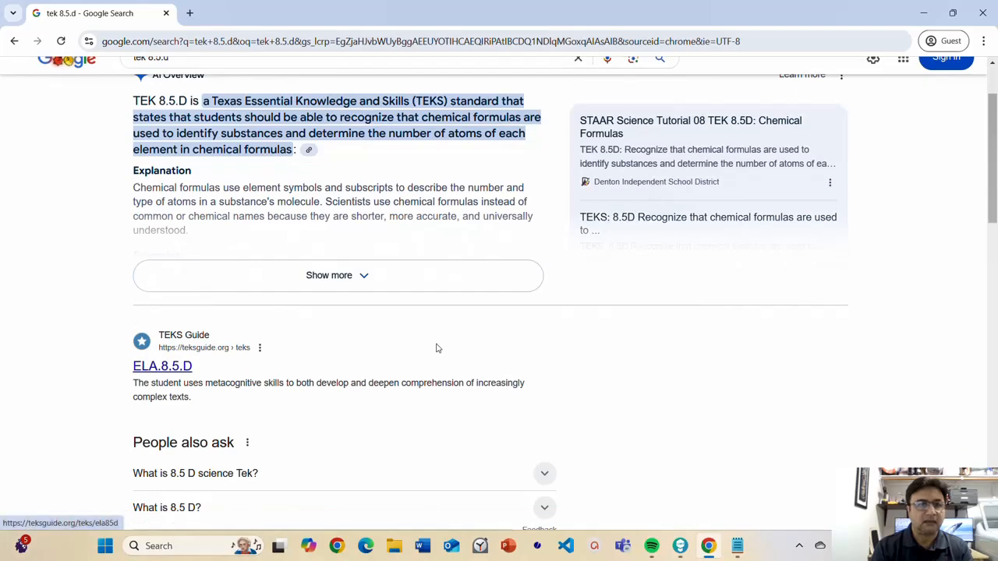
{"action": "scroll", "coordinate": [218, 86], "scroll_direction": "up", "scroll_amount": 2}
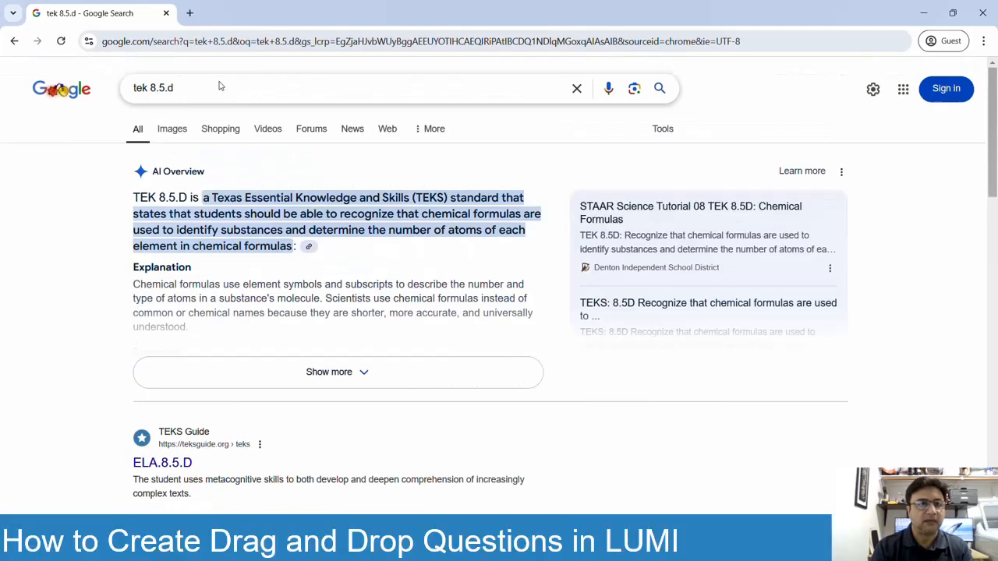
- Refine the Google search to "tek math 8.5.d"
{"action": "left_click", "coordinate": [150, 89]}
{"action": "type", "text": "math"}
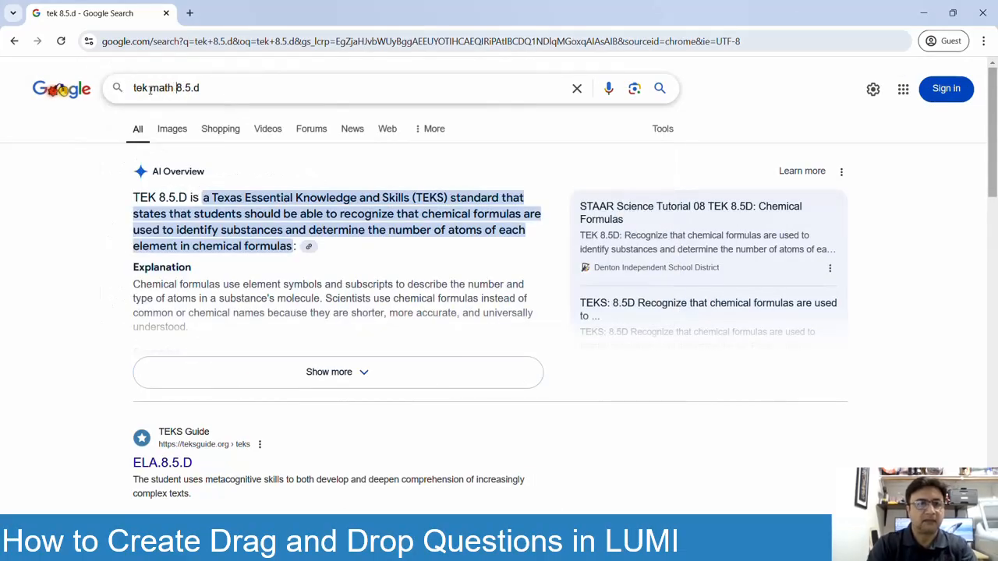
{"action": "key", "text": "Return"}
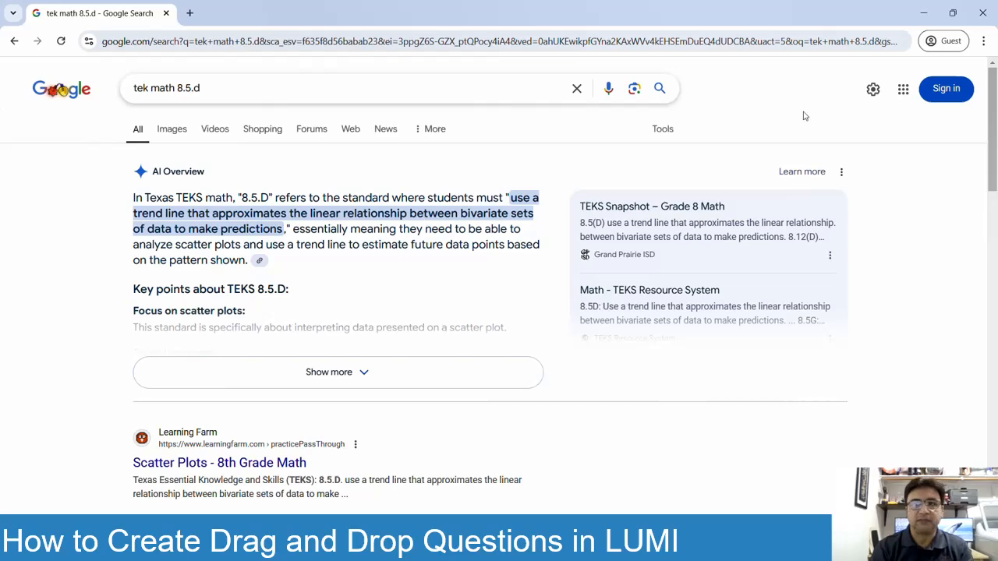
- Return to the Notepad notes and insert a blank line below the TEKS 8.5.D heading
{"action": "left_click", "coordinate": [923, 15]}
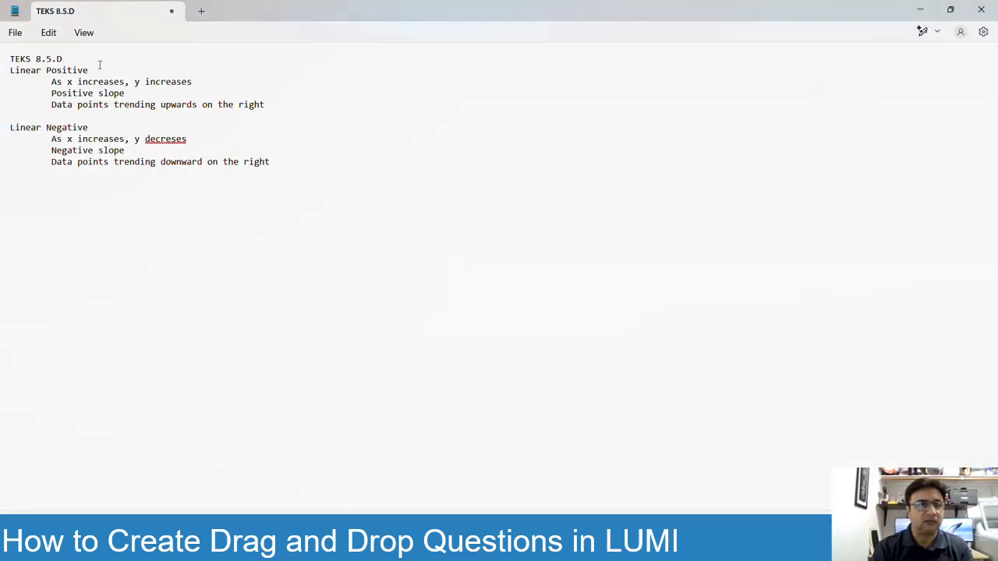
{"action": "left_click", "coordinate": [81, 60]}
{"action": "key", "text": "Return"}
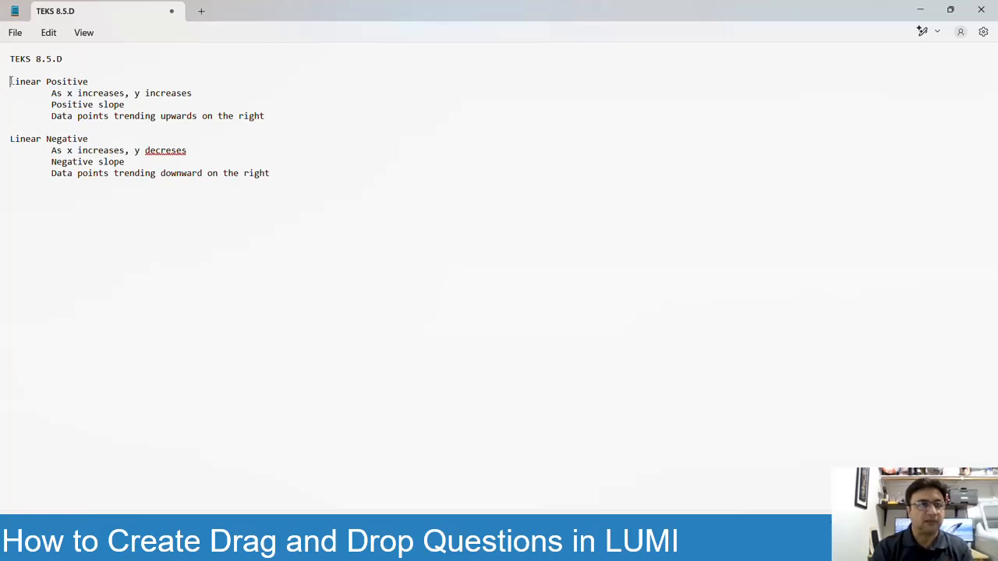
- Highlight the Linear Positive and Linear Negative headings in turn, and restore the notes to a smaller window over Lumi
{"action": "left_click_drag", "start_coordinate": [10, 81], "coordinate": [93, 84]}
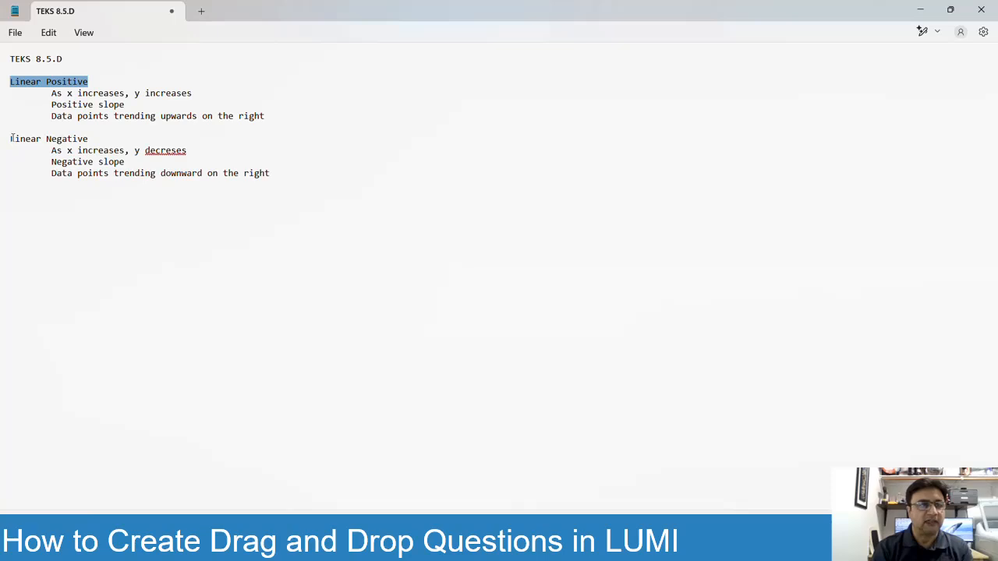
{"action": "left_click_drag", "start_coordinate": [11, 139], "coordinate": [92, 146]}
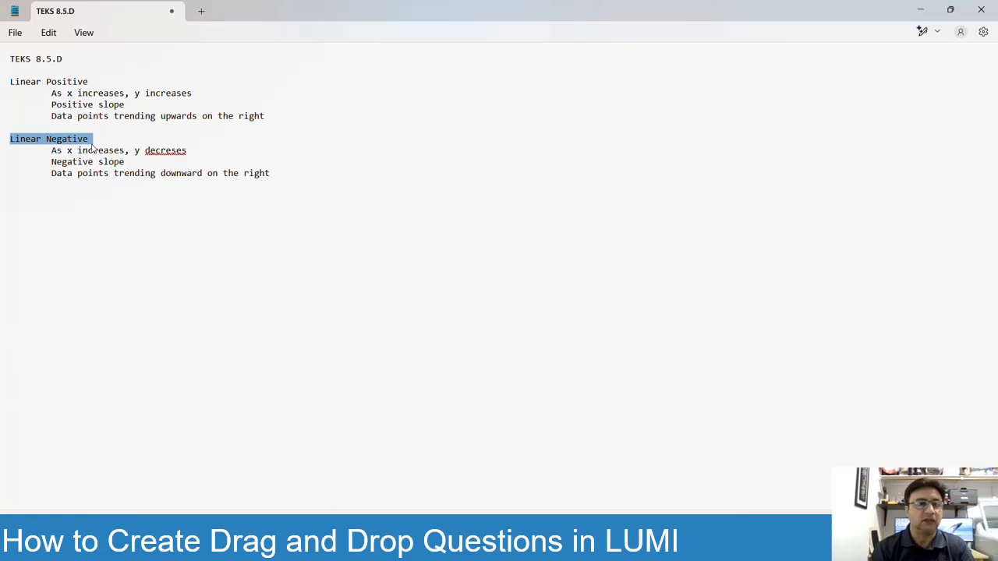
{"action": "double_click", "coordinate": [653, 11]}
{"action": "left_click_drag", "start_coordinate": [640, 24], "coordinate": [585, 42]}
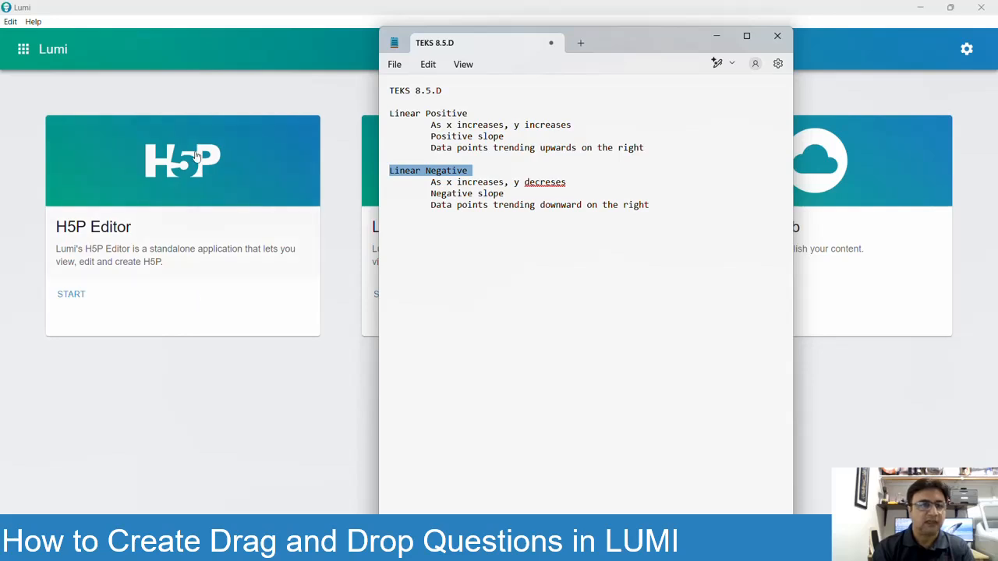
- Switch to Lumi and create a new H5P file in the H5P Editor
{"action": "left_click", "coordinate": [255, 91]}
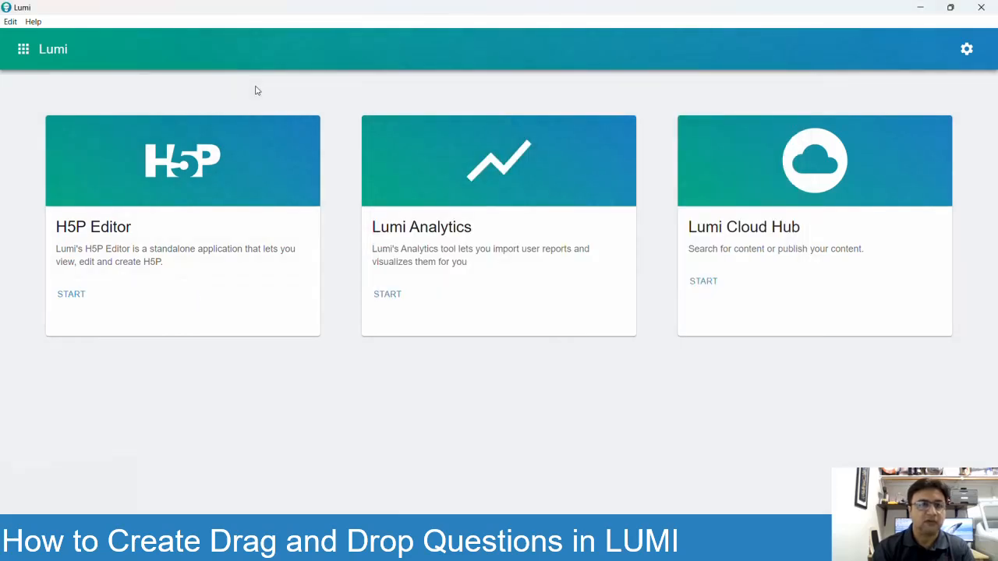
{"action": "left_click", "coordinate": [143, 231]}
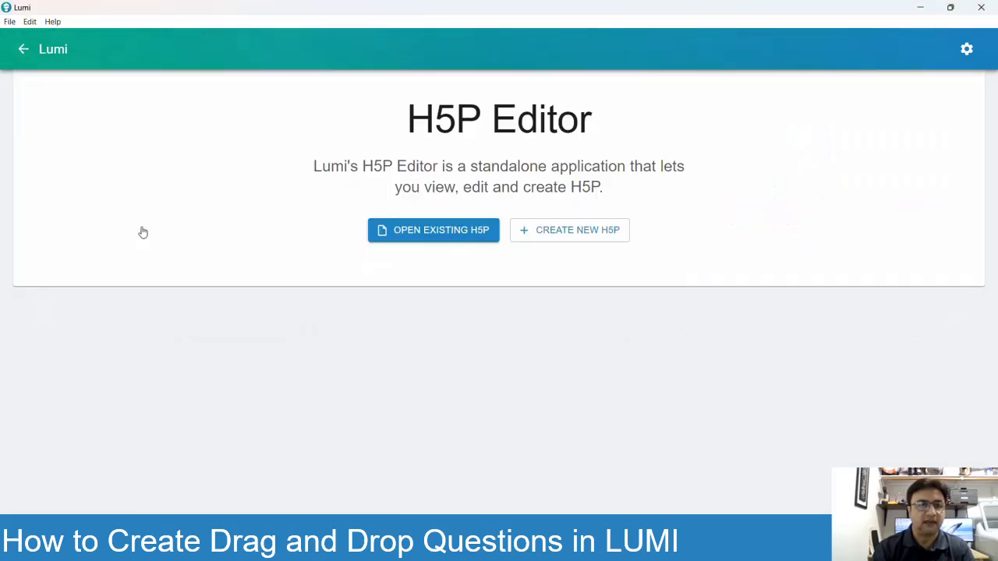
{"action": "left_click", "coordinate": [583, 231]}
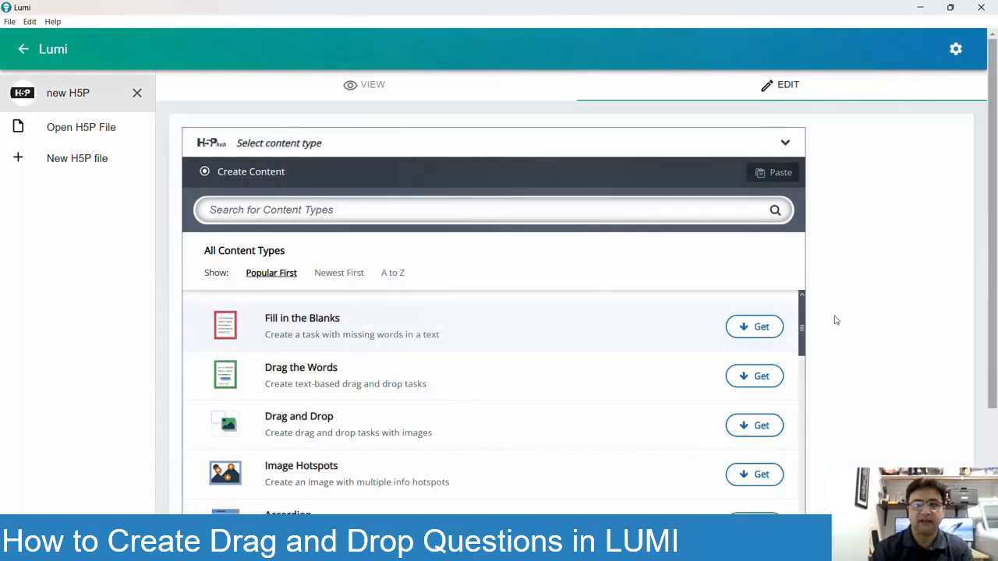
- Install the Drag and Drop content type and use it for the new H5P file
{"action": "scroll", "coordinate": [836, 320], "scroll_direction": "down", "scroll_amount": 1}
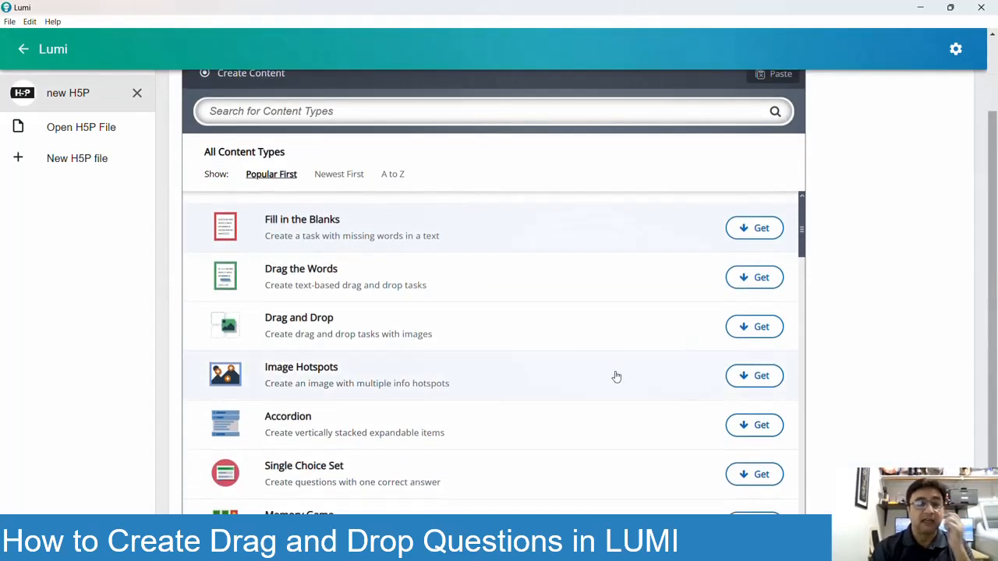
{"action": "scroll", "coordinate": [615, 376], "scroll_direction": "up", "scroll_amount": 1}
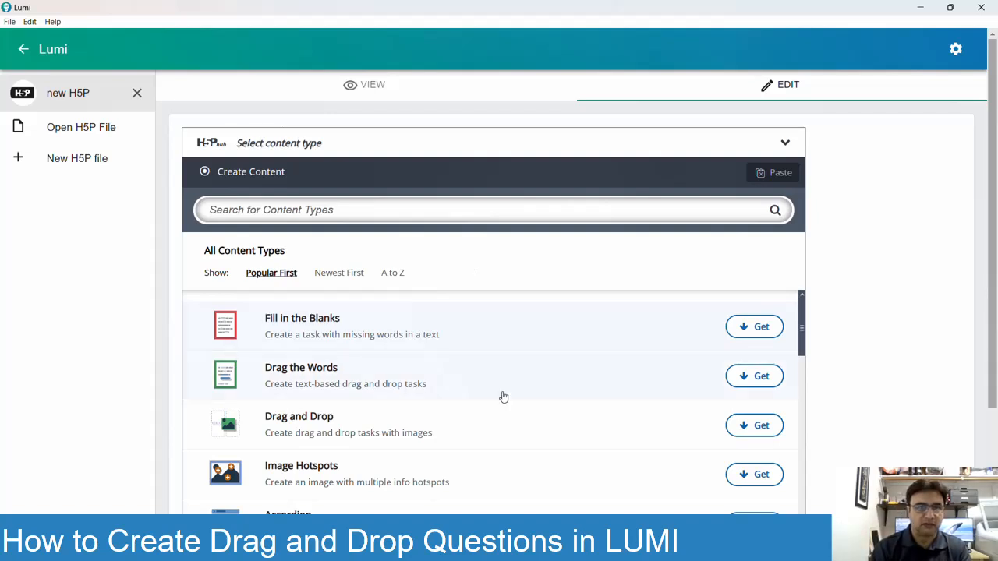
{"action": "scroll", "coordinate": [495, 334], "scroll_direction": "down", "scroll_amount": 1}
{"action": "scroll", "coordinate": [494, 334], "scroll_direction": "up", "scroll_amount": 1}
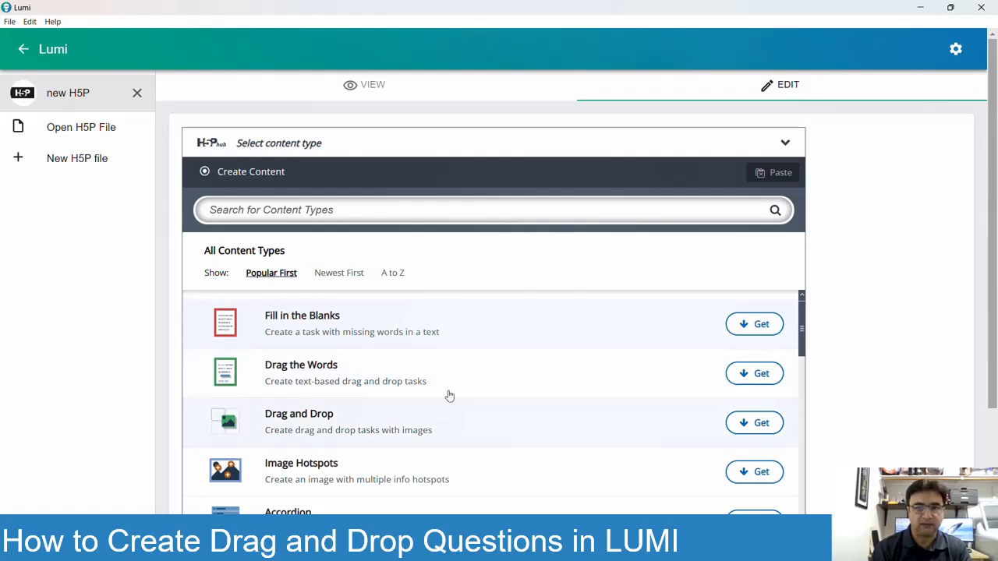
{"action": "scroll", "coordinate": [377, 439], "scroll_direction": "down", "scroll_amount": 1}
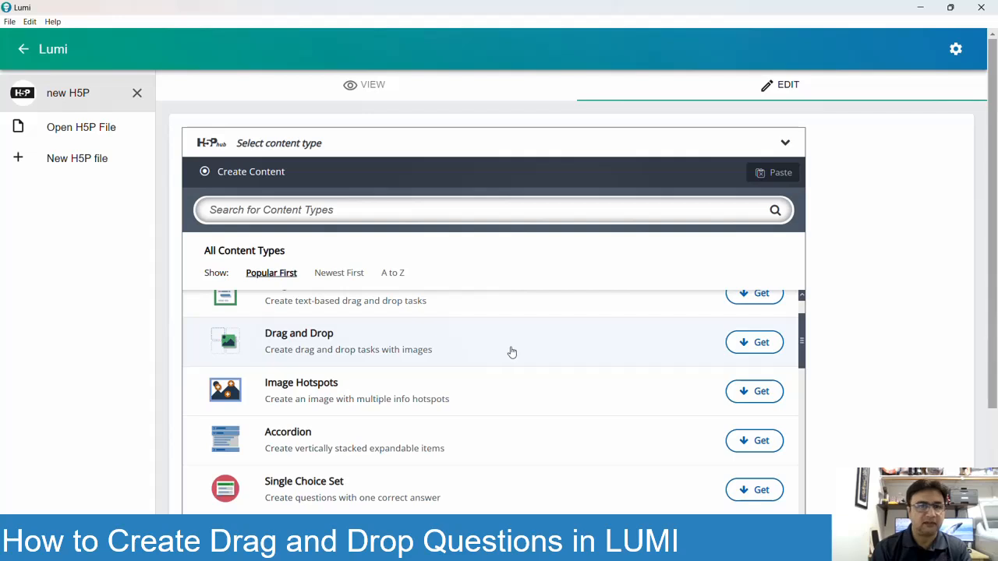
{"action": "left_click", "coordinate": [758, 351]}
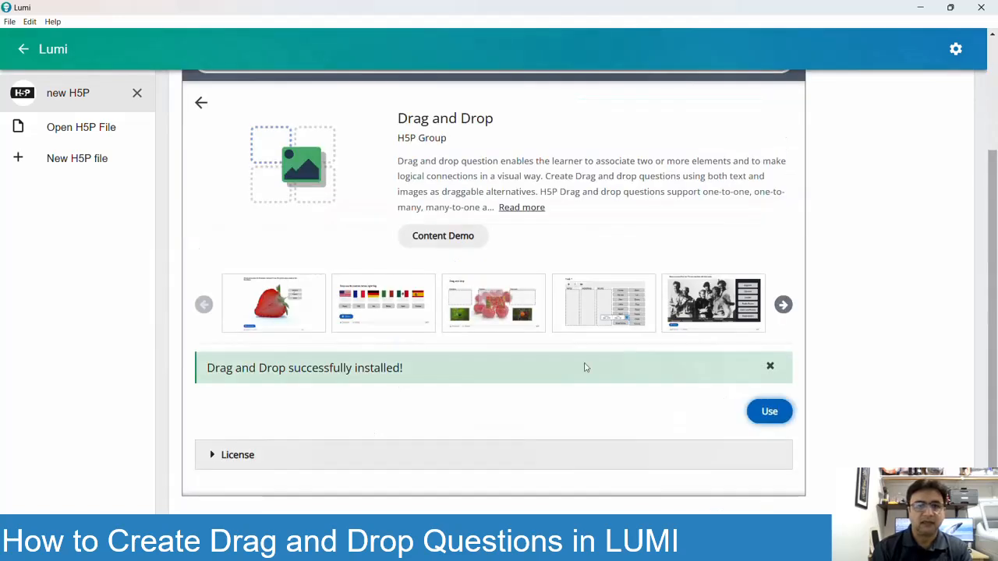
{"action": "left_click", "coordinate": [770, 413]}
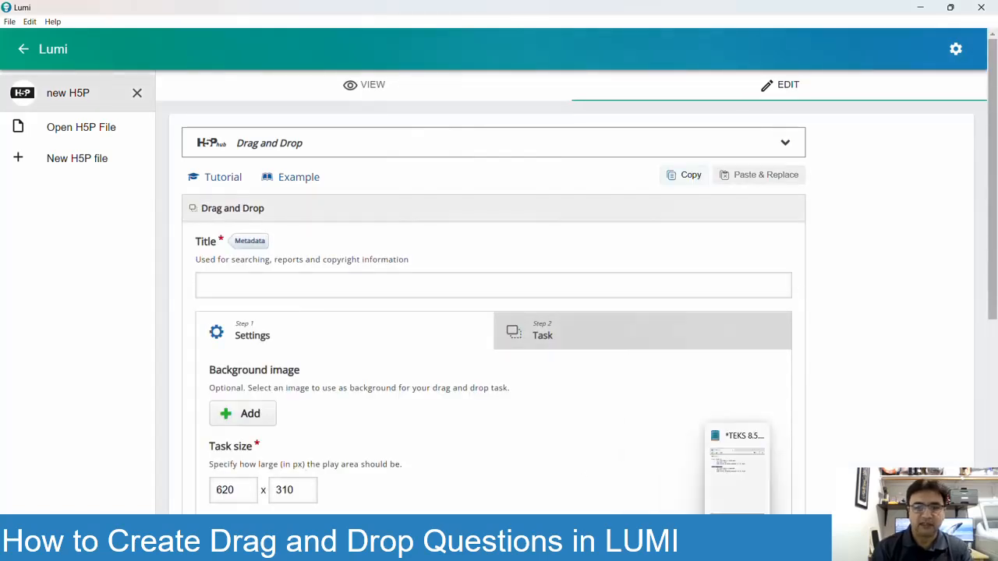
- Check the Notepad notes, and title the Lumi question "TEK 8.5.D - Approximating Linear Relationship Using Trend Lines"
{"action": "left_click", "coordinate": [742, 548]}
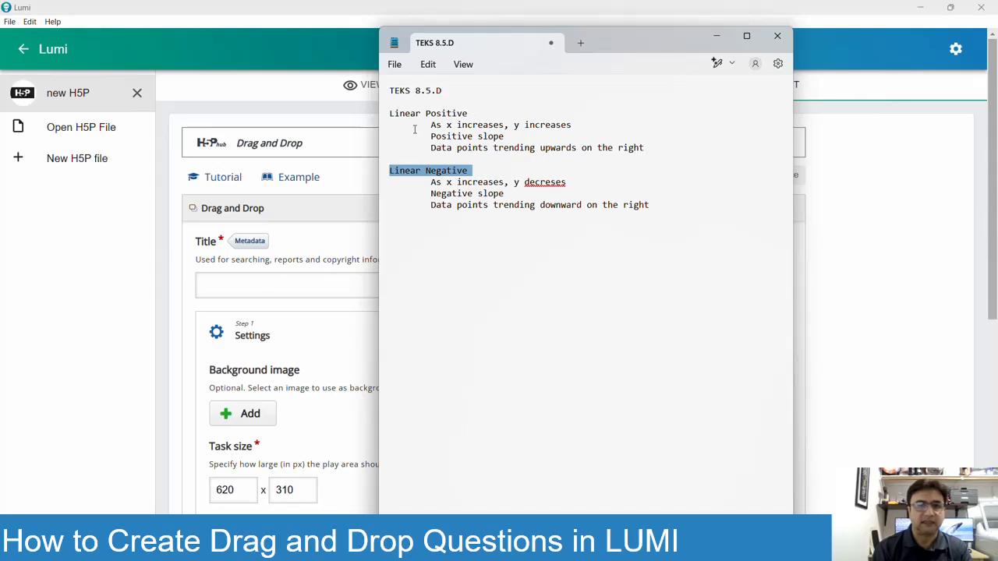
{"action": "left_click", "coordinate": [344, 242]}
{"action": "left_click", "coordinate": [327, 285]}
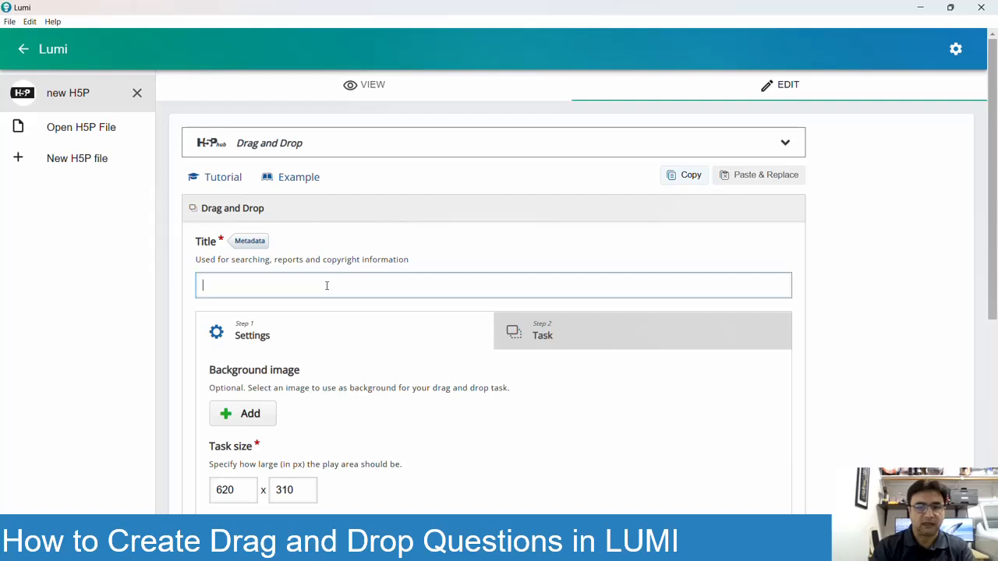
{"action": "type", "text": "TEK 8.5.D -"}
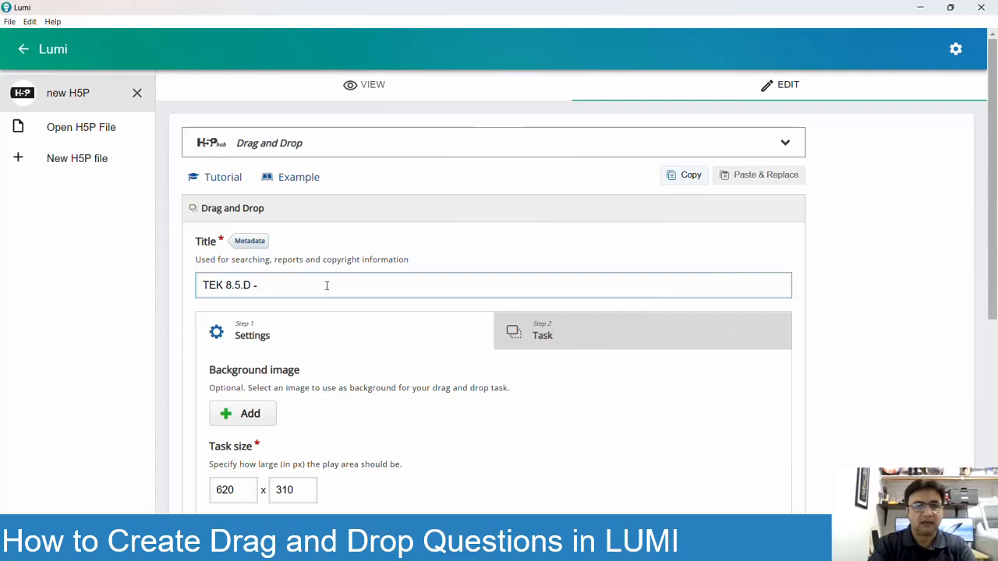
{"action": "type", "text": " Approdx"}
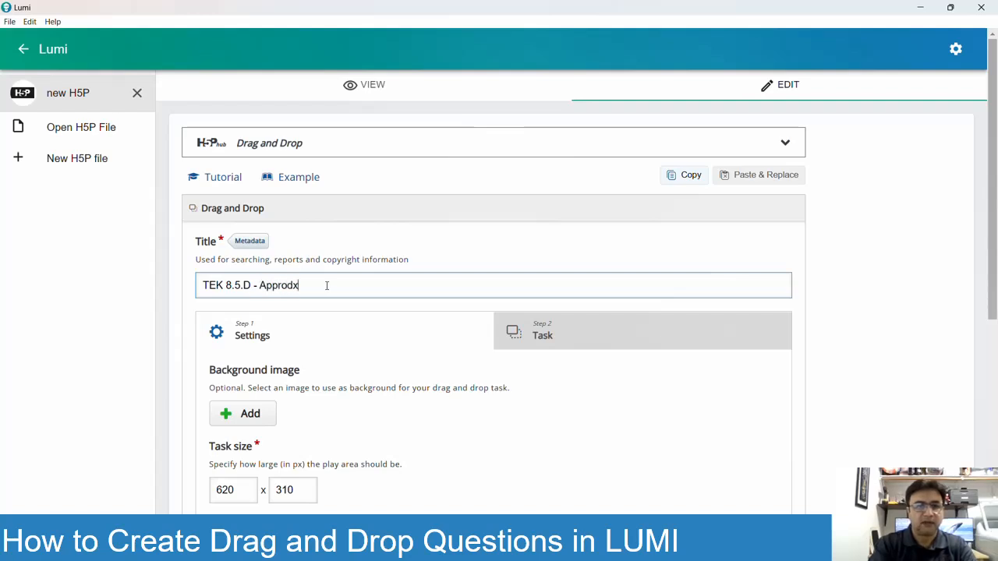
{"action": "key", "text": "BackSpace"}
{"action": "key", "text": "BackSpace"}
{"action": "type", "text": "ximating"}
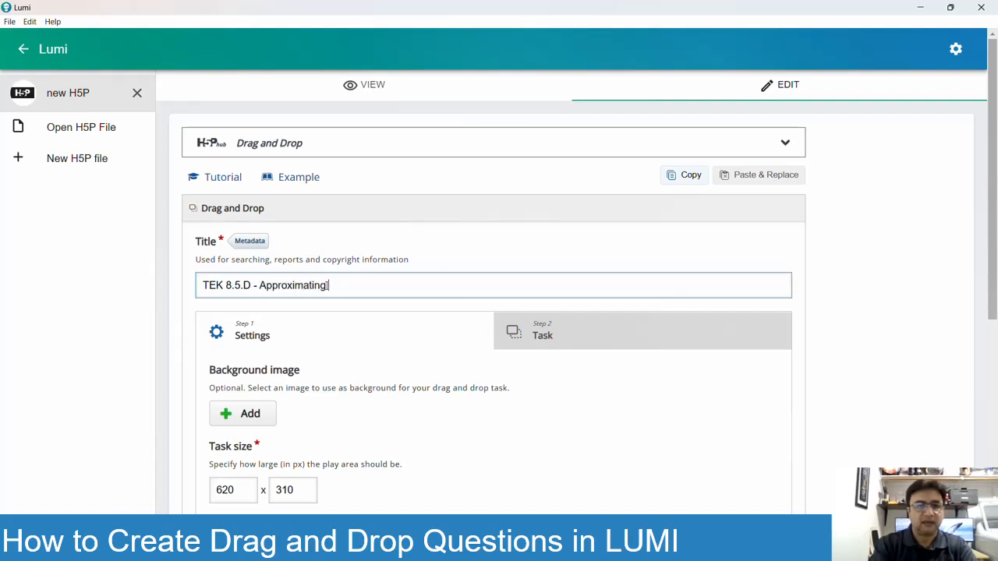
{"action": "type", "text": " Linear RE"}
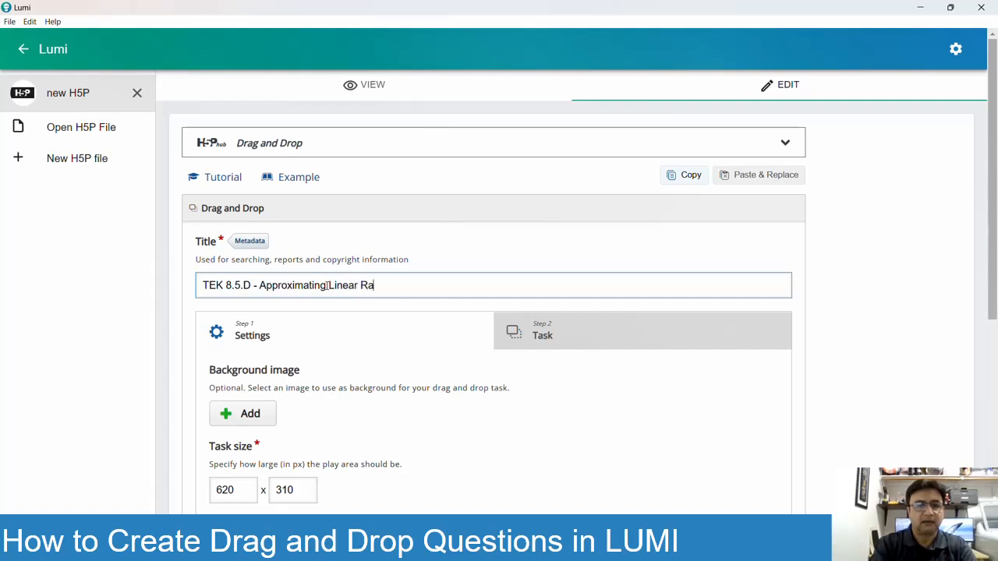
{"action": "type", "text": "lationship Using Tend"}
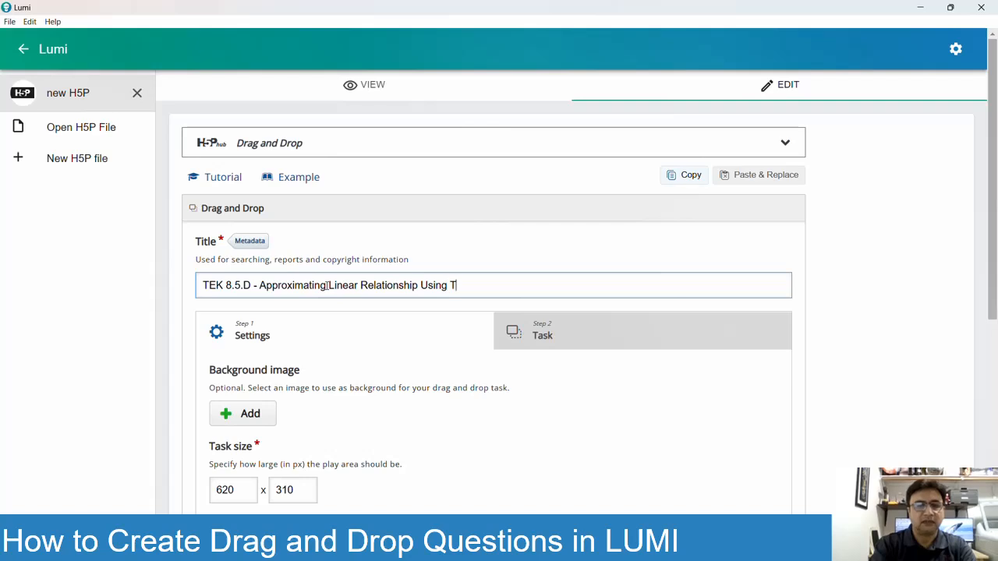
{"action": "key", "text": "BackSpace"}
{"action": "key", "text": "BackSpace"}
{"action": "type", "text": "rend "}
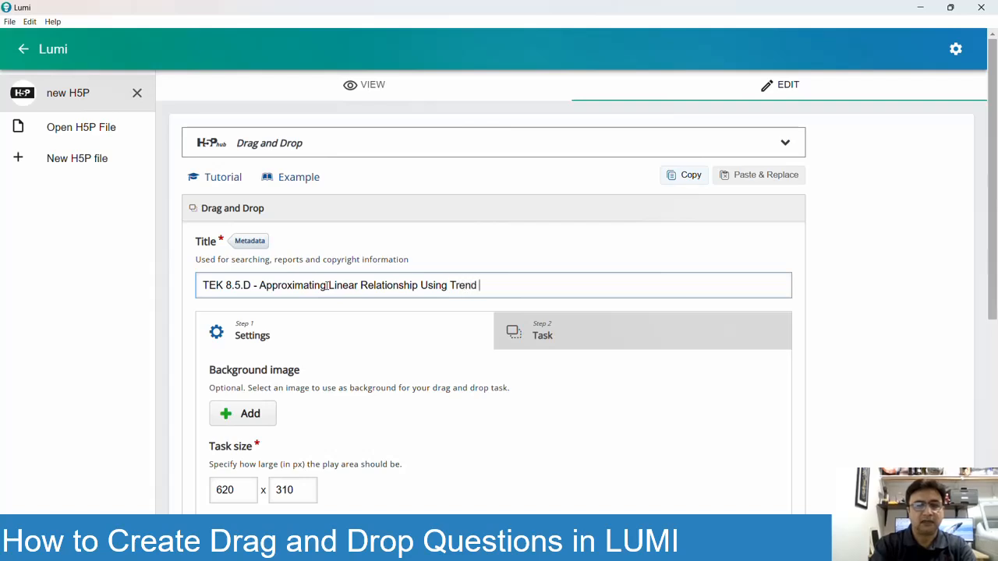
{"action": "type", "text": "Lines"}
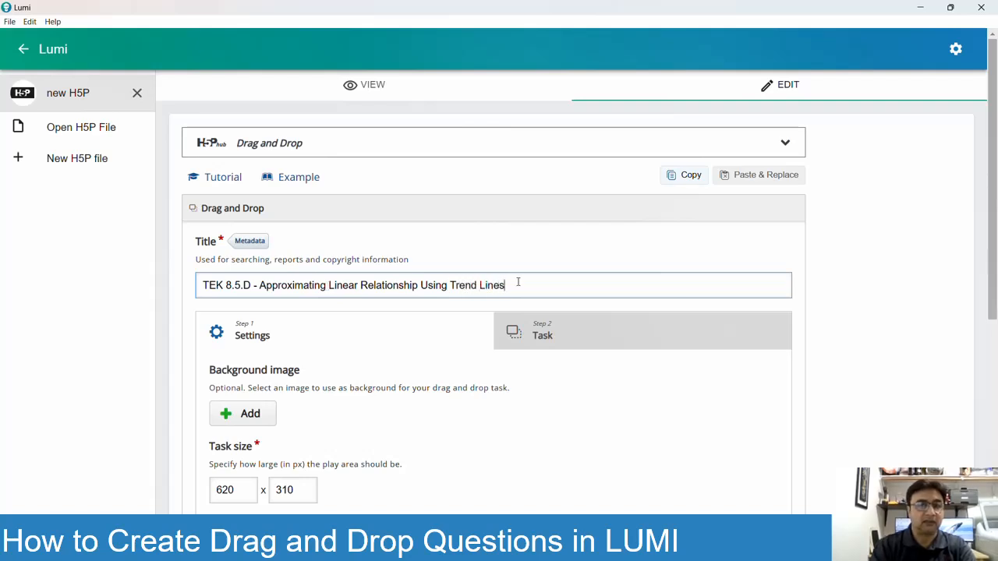
{"action": "scroll", "coordinate": [518, 283], "scroll_direction": "down", "scroll_amount": 1}
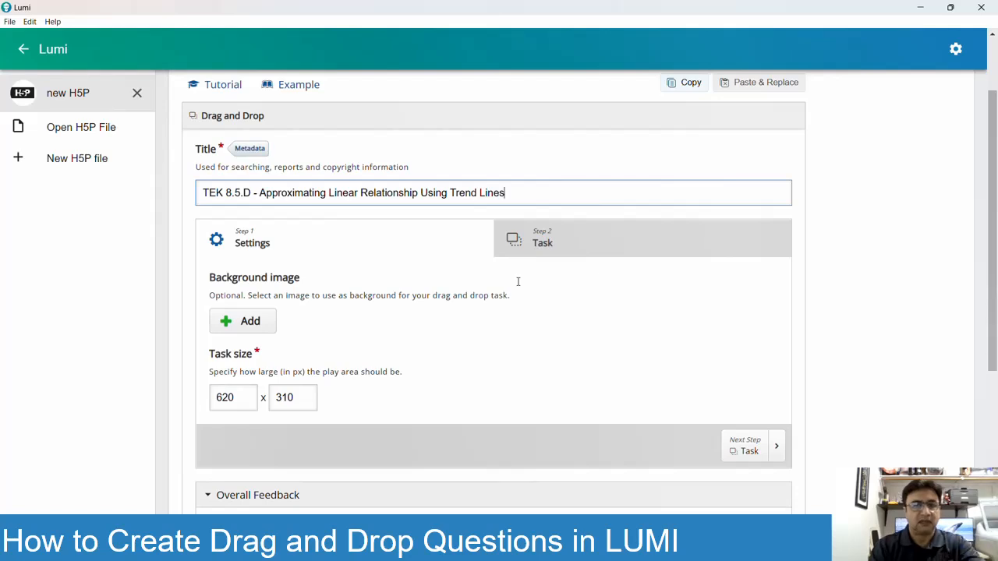
{"action": "scroll", "coordinate": [517, 283], "scroll_direction": "up", "scroll_amount": 1}
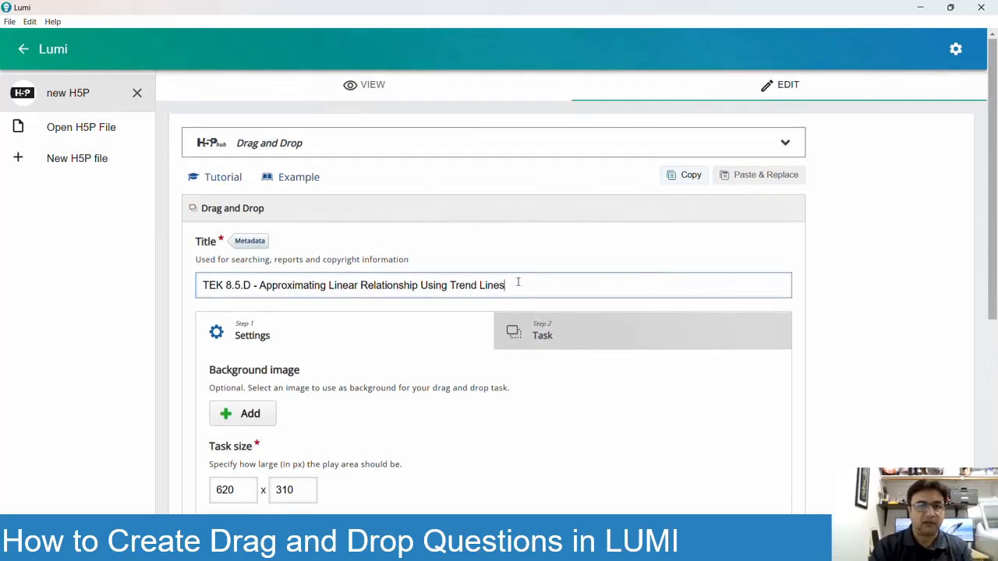
- Preview the question in view mode, return to editing, and look through the settings down to the overall feedback section
{"action": "left_click", "coordinate": [361, 90]}
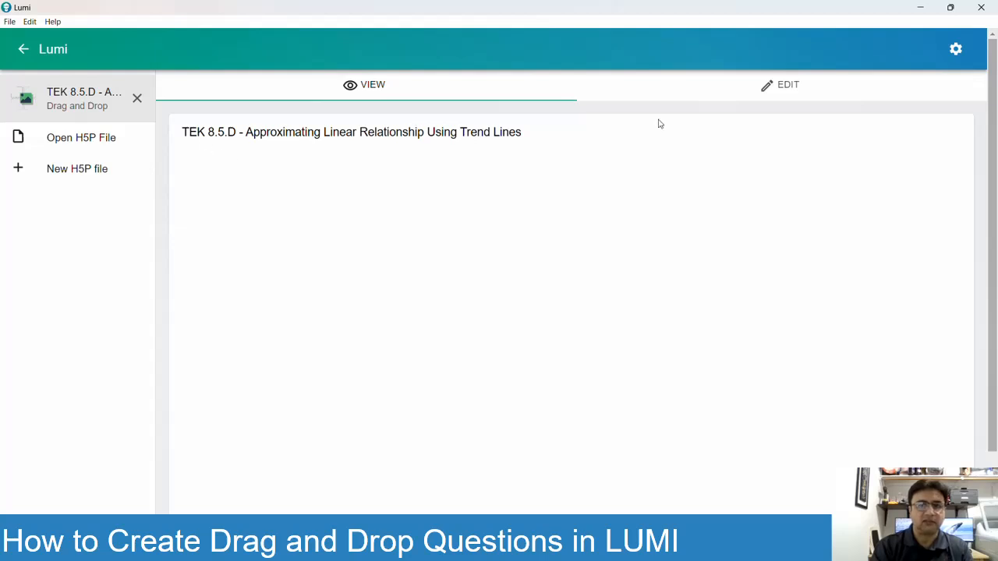
{"action": "left_click", "coordinate": [784, 90]}
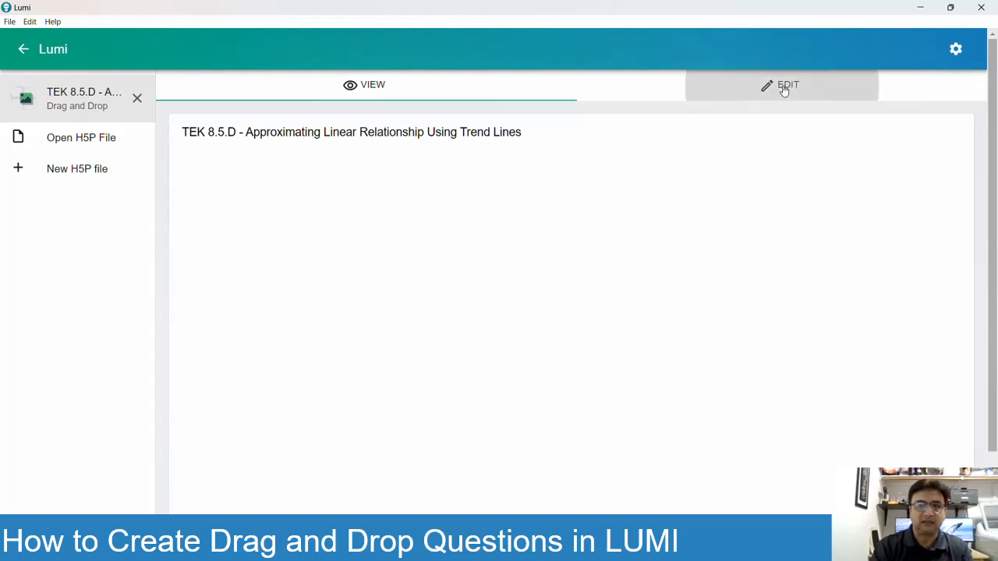
{"action": "scroll", "coordinate": [606, 245], "scroll_direction": "down", "scroll_amount": 4}
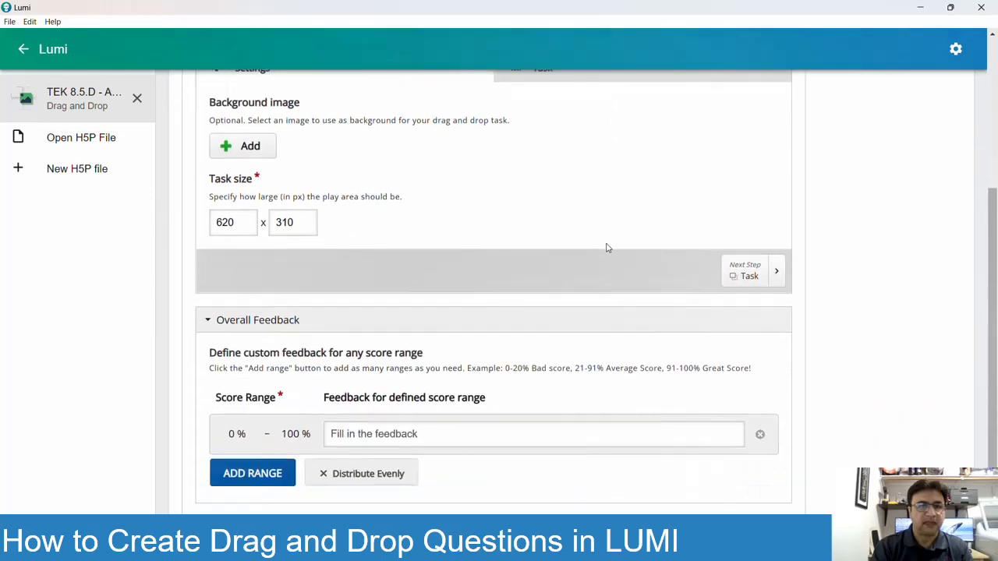
{"action": "scroll", "coordinate": [607, 247], "scroll_direction": "down", "scroll_amount": 2}
{"action": "scroll", "coordinate": [607, 247], "scroll_direction": "up", "scroll_amount": 5}
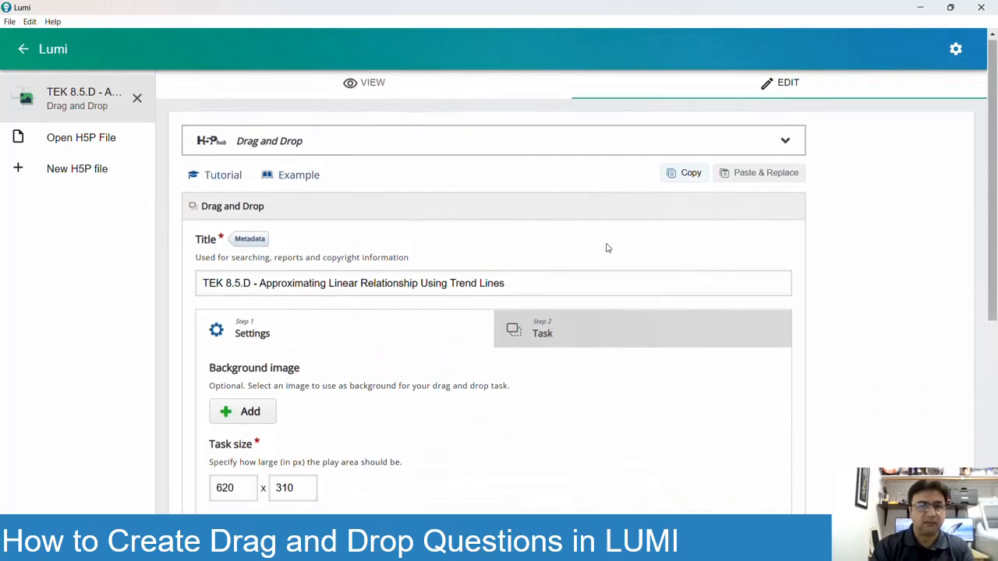
{"action": "scroll", "coordinate": [608, 248], "scroll_direction": "down", "scroll_amount": 4}
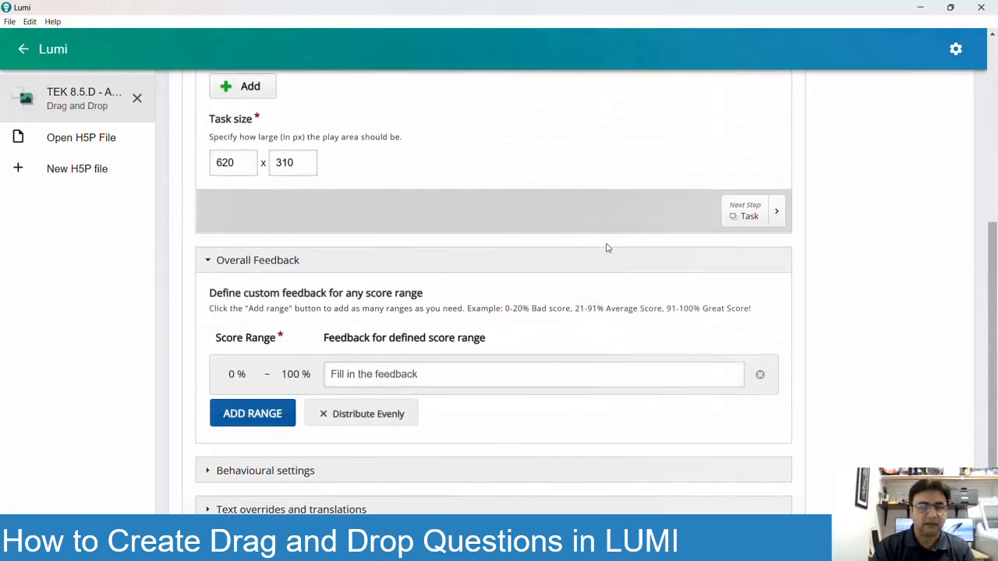
{"action": "scroll", "coordinate": [607, 248], "scroll_direction": "down", "scroll_amount": 1}
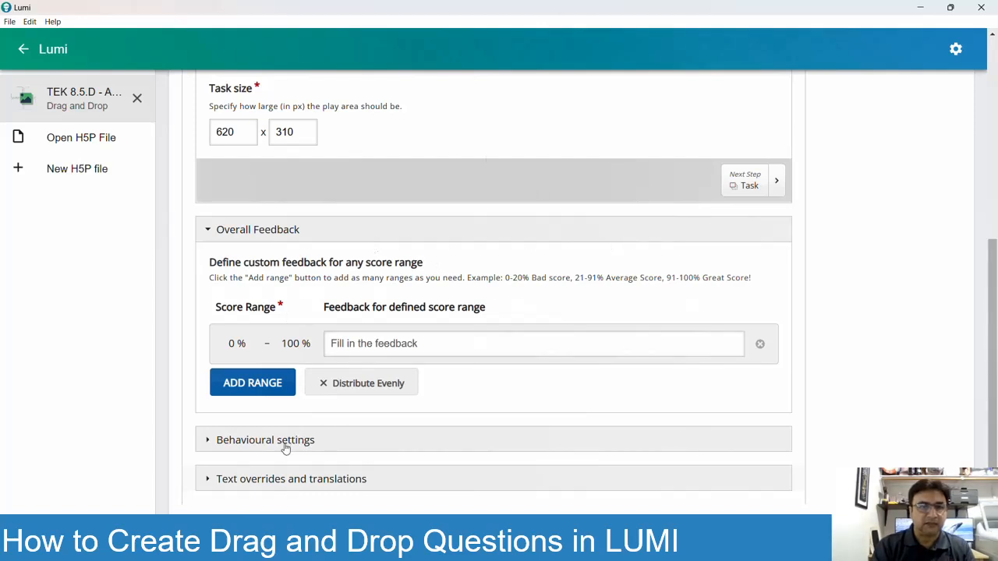
- Expand the behavioural settings and review them together with the overall feedback and task size options
{"action": "left_click", "coordinate": [207, 440]}
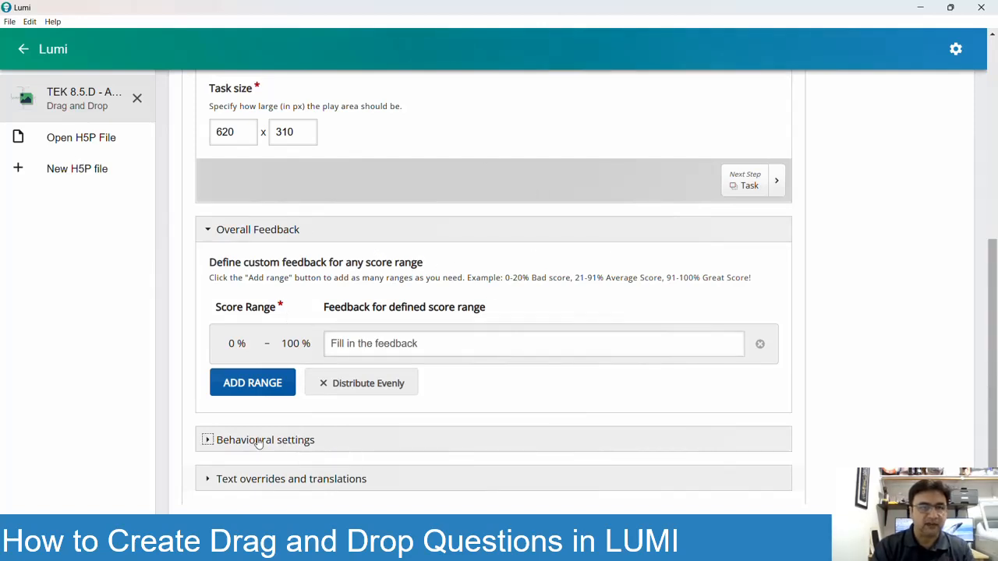
{"action": "scroll", "coordinate": [424, 370], "scroll_direction": "down", "scroll_amount": 4}
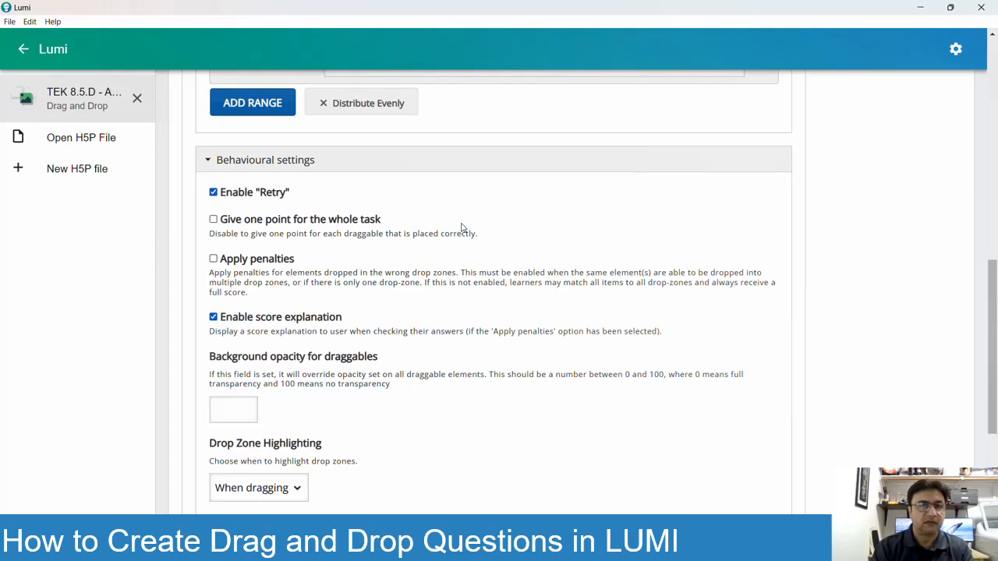
{"action": "scroll", "coordinate": [460, 228], "scroll_direction": "up", "scroll_amount": 1}
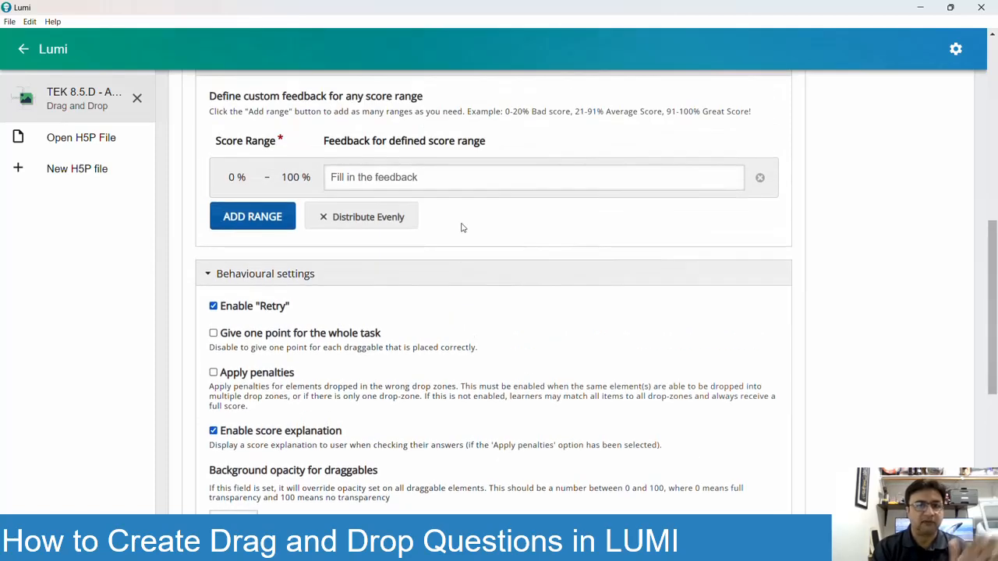
{"action": "scroll", "coordinate": [460, 227], "scroll_direction": "up", "scroll_amount": 1}
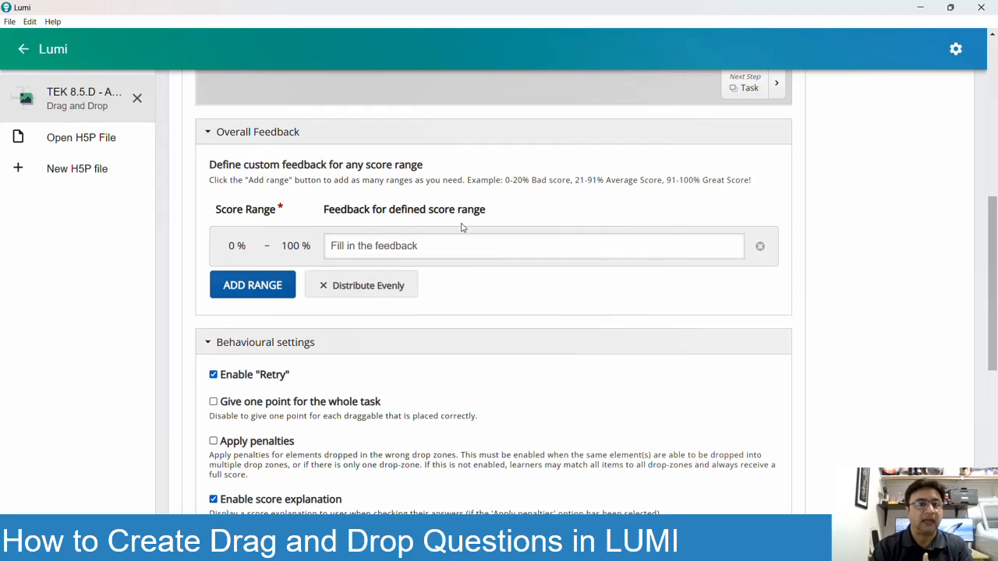
{"action": "scroll", "coordinate": [460, 227], "scroll_direction": "up", "scroll_amount": 3}
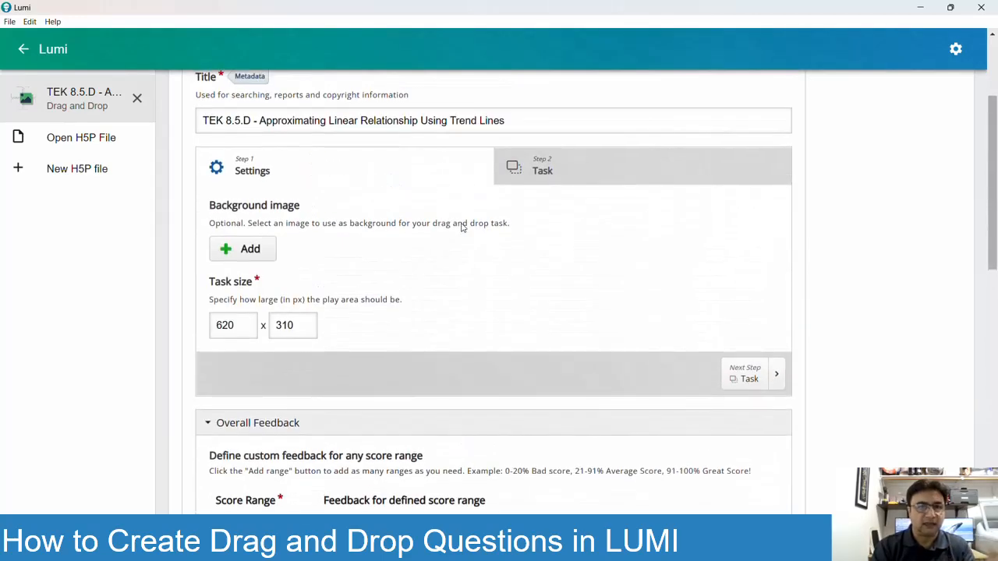
{"action": "scroll", "coordinate": [460, 226], "scroll_direction": "down", "scroll_amount": 3}
{"action": "scroll", "coordinate": [461, 226], "scroll_direction": "up", "scroll_amount": 4}
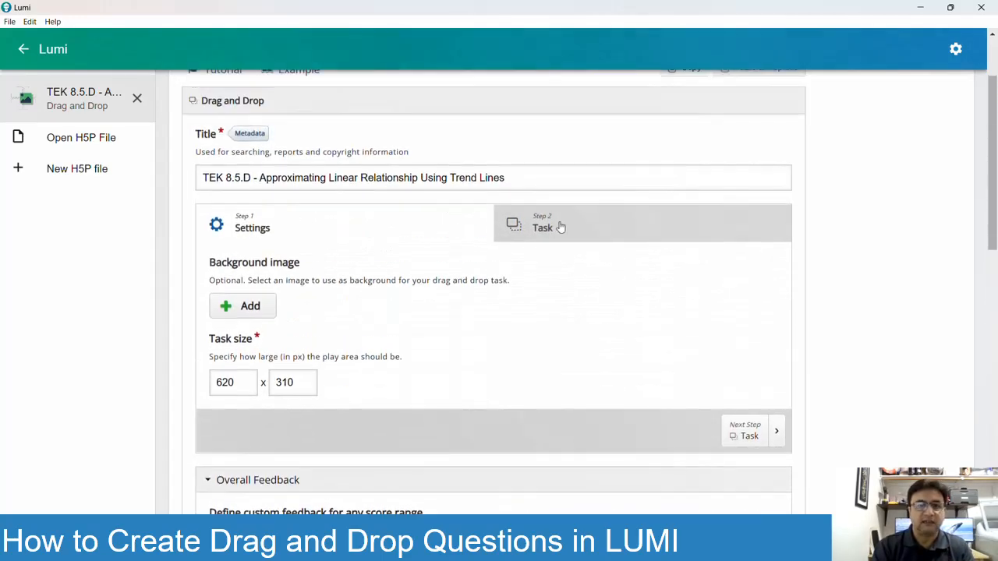
- Open the Task step, check the Notepad notes, and insert a new drop zone in the task area
{"action": "left_click", "coordinate": [543, 228]}
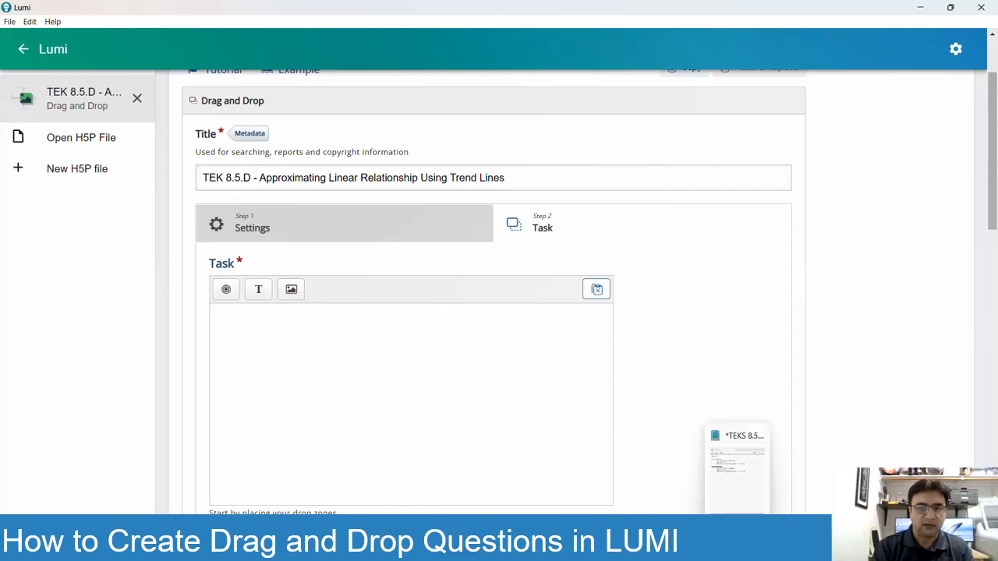
{"action": "left_click", "coordinate": [738, 548]}
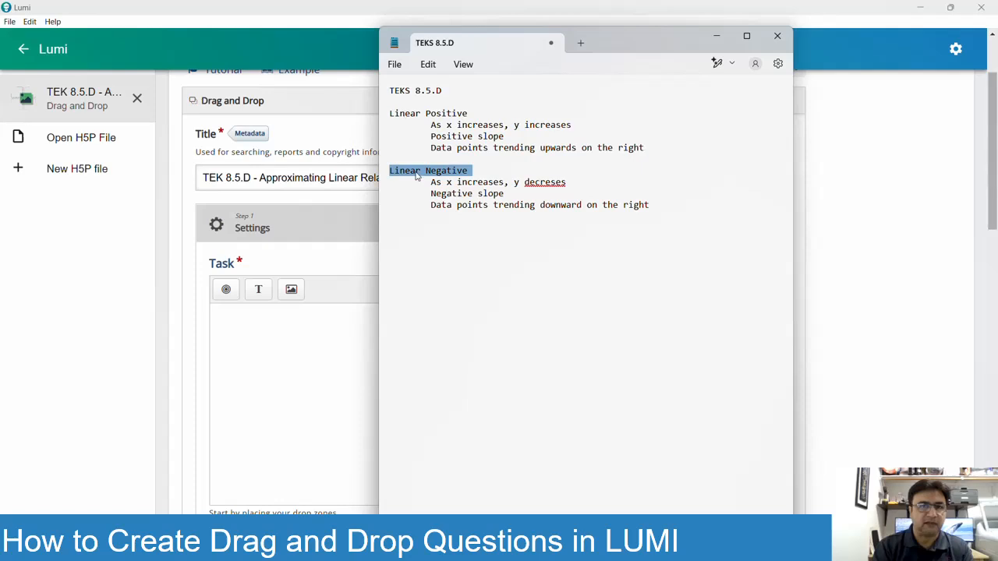
{"action": "left_click", "coordinate": [294, 399]}
{"action": "left_click", "coordinate": [225, 289]}
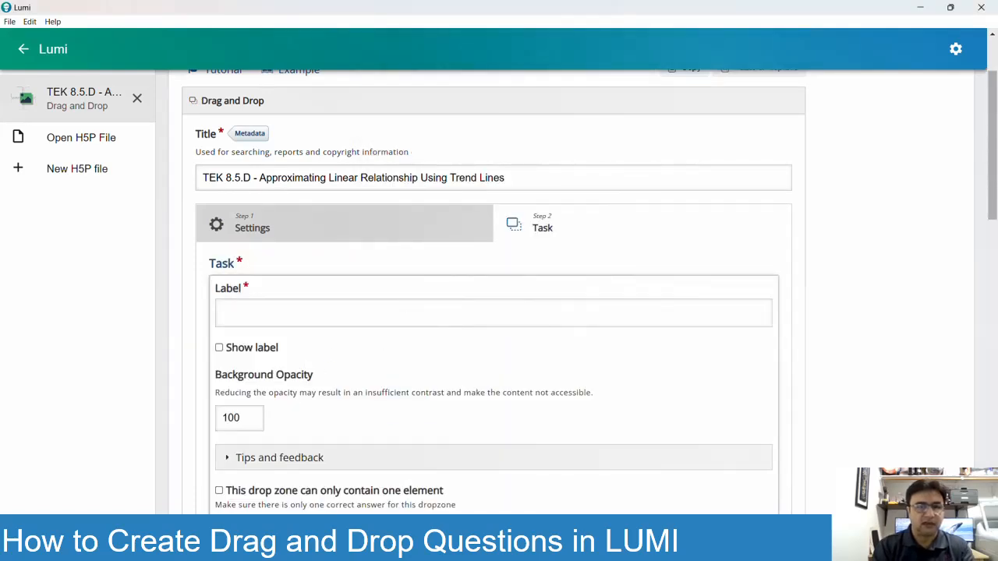
- Copy the "Linear Positive" heading from the Notepad notes into the drop zone's label and save the drop zone
{"action": "left_click", "coordinate": [739, 546]}
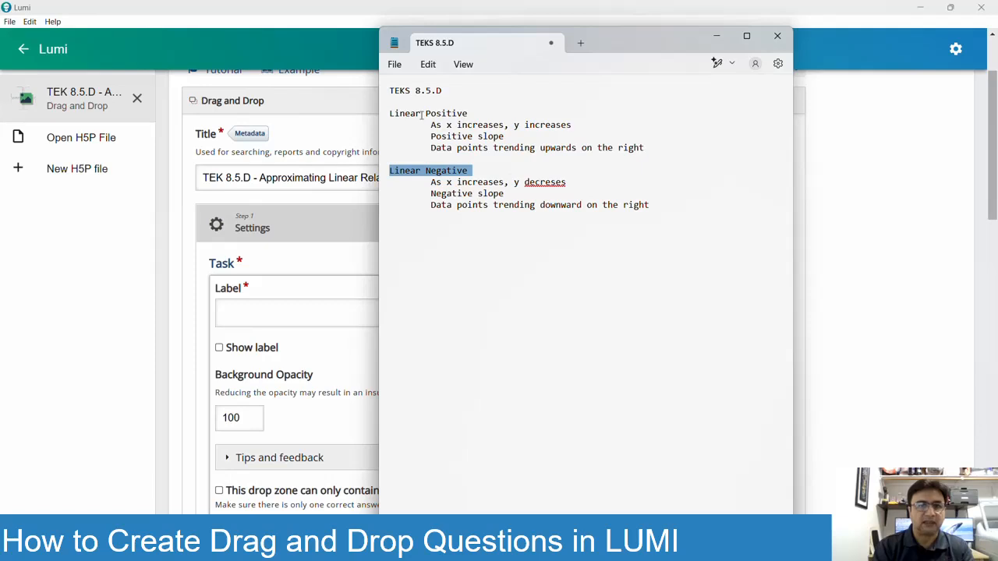
{"action": "triple_click", "coordinate": [406, 113]}
{"action": "key", "text": "ctrl+c"}
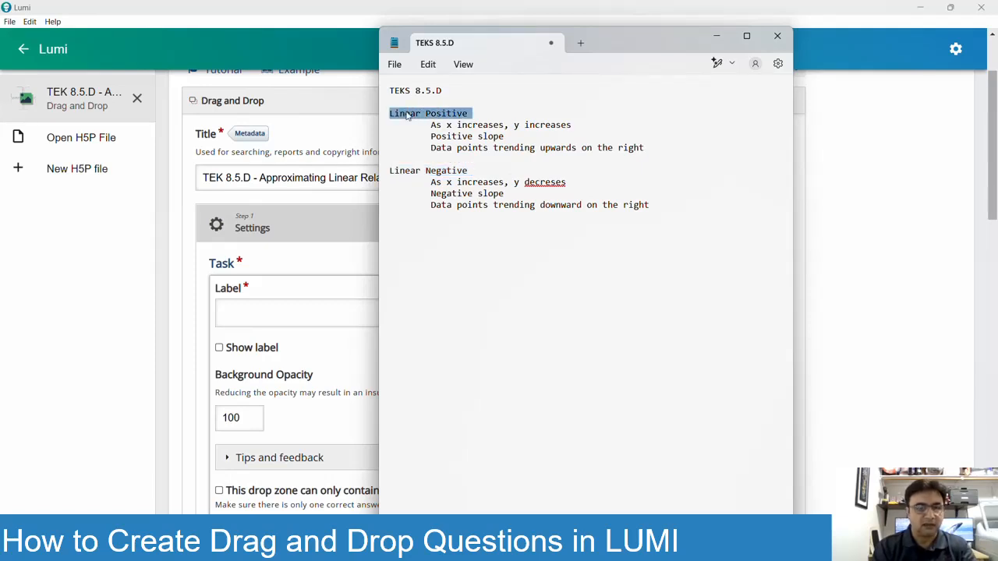
{"action": "left_click", "coordinate": [312, 315]}
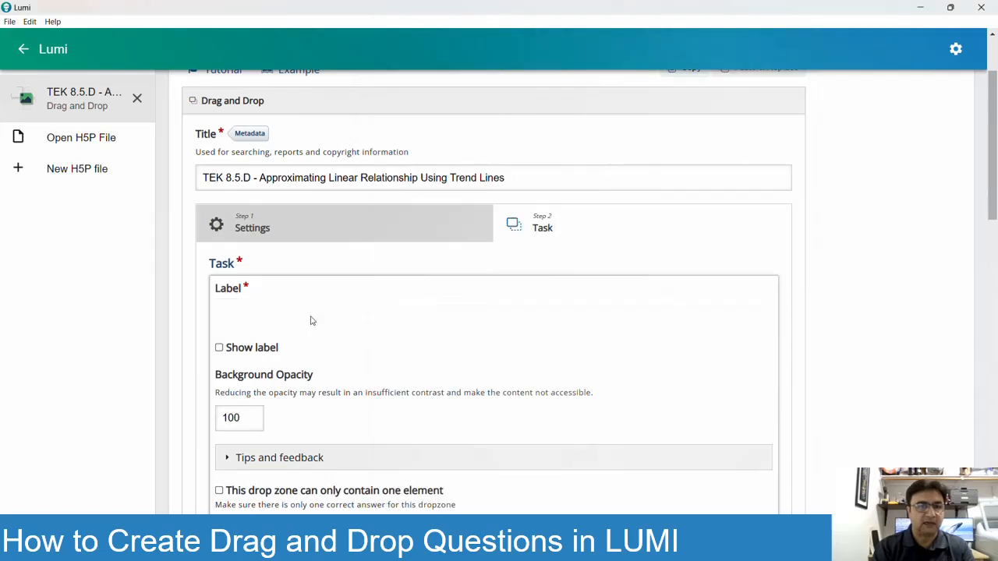
{"action": "key", "text": "ctrl+v"}
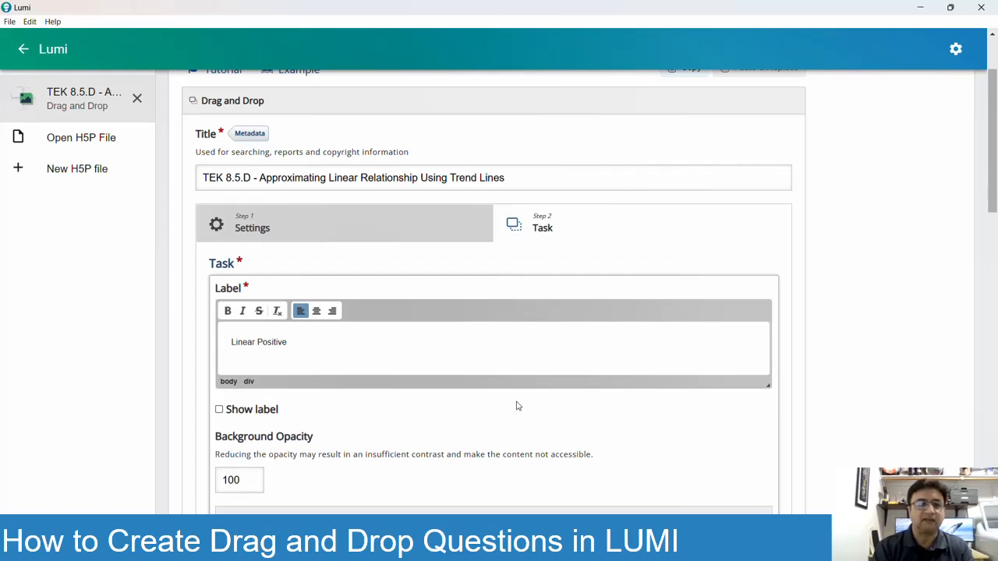
{"action": "scroll", "coordinate": [517, 406], "scroll_direction": "down", "scroll_amount": 2}
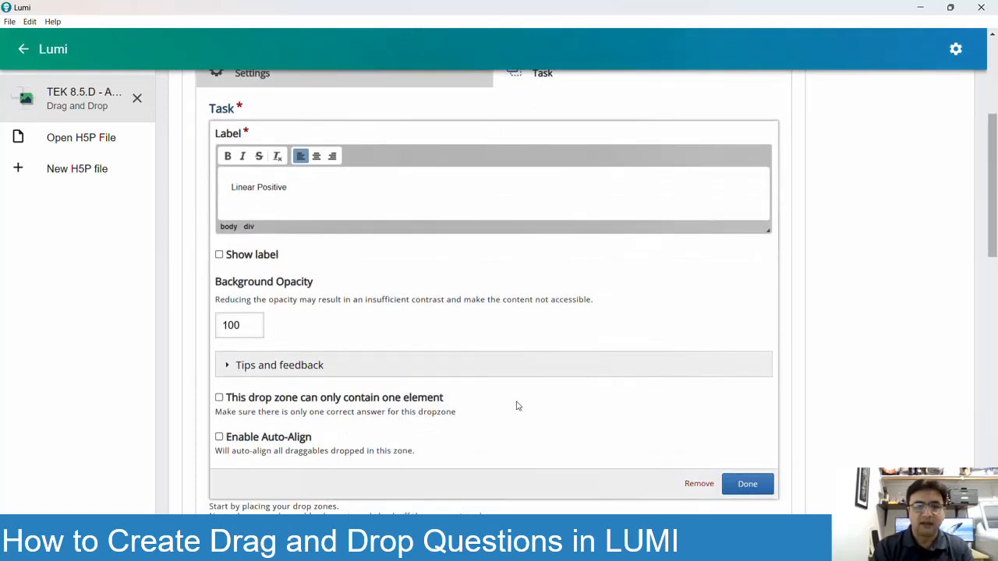
{"action": "left_click", "coordinate": [742, 486]}
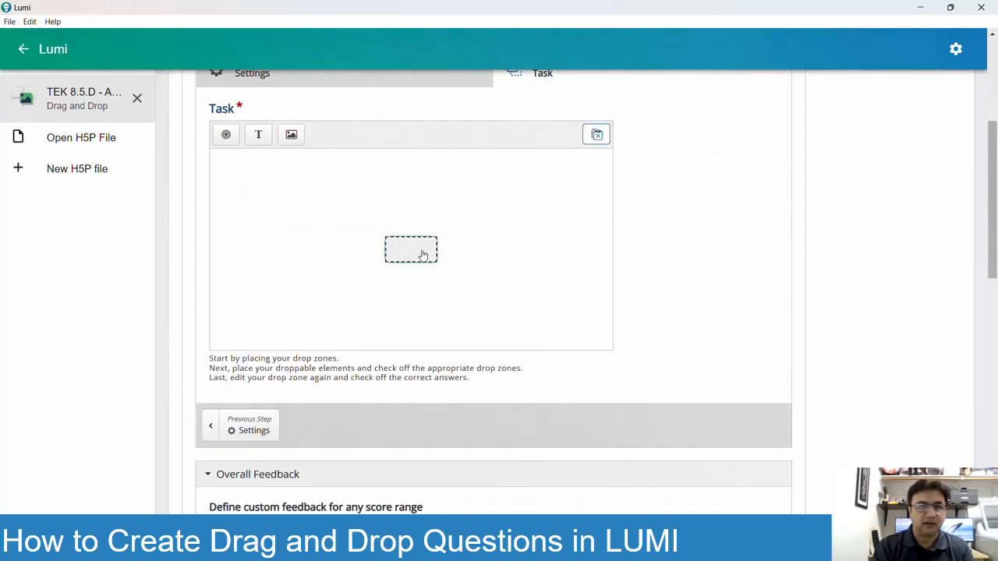
- Enlarge the Linear Positive drop zone in the upper-left part of the task area and make its label visible
{"action": "left_click_drag", "start_coordinate": [421, 254], "coordinate": [392, 258]}
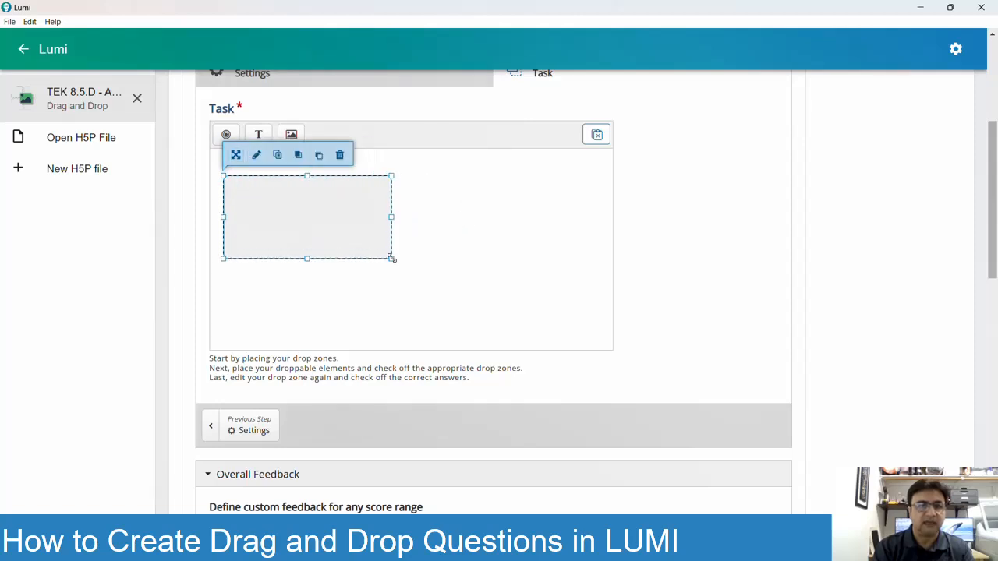
{"action": "double_click", "coordinate": [334, 196]}
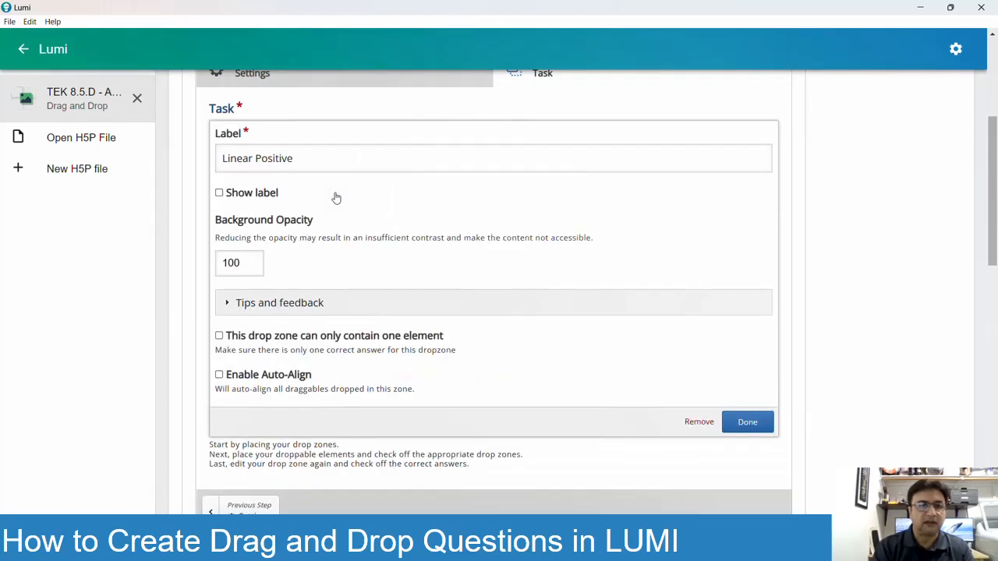
{"action": "left_click", "coordinate": [218, 193]}
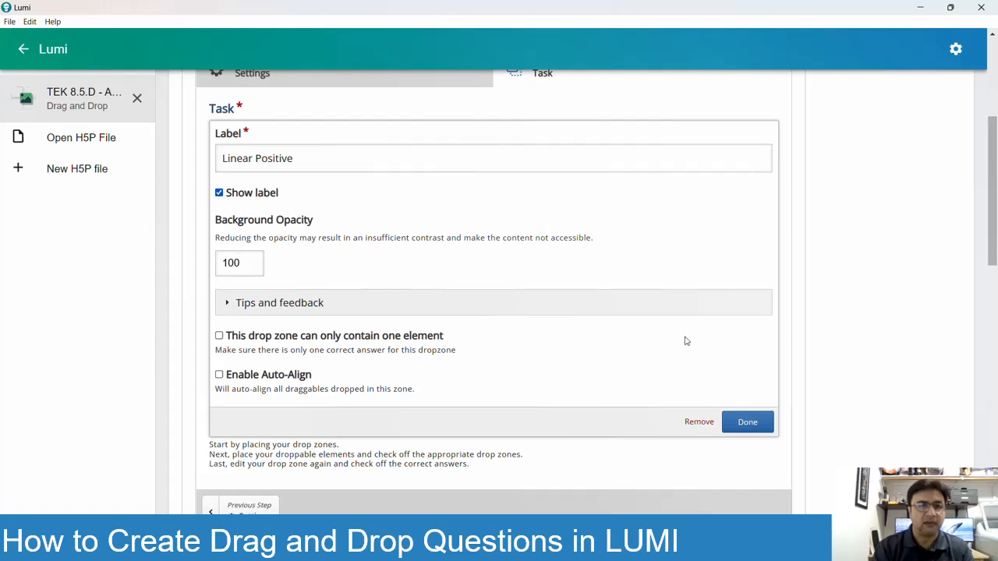
{"action": "left_click", "coordinate": [742, 427]}
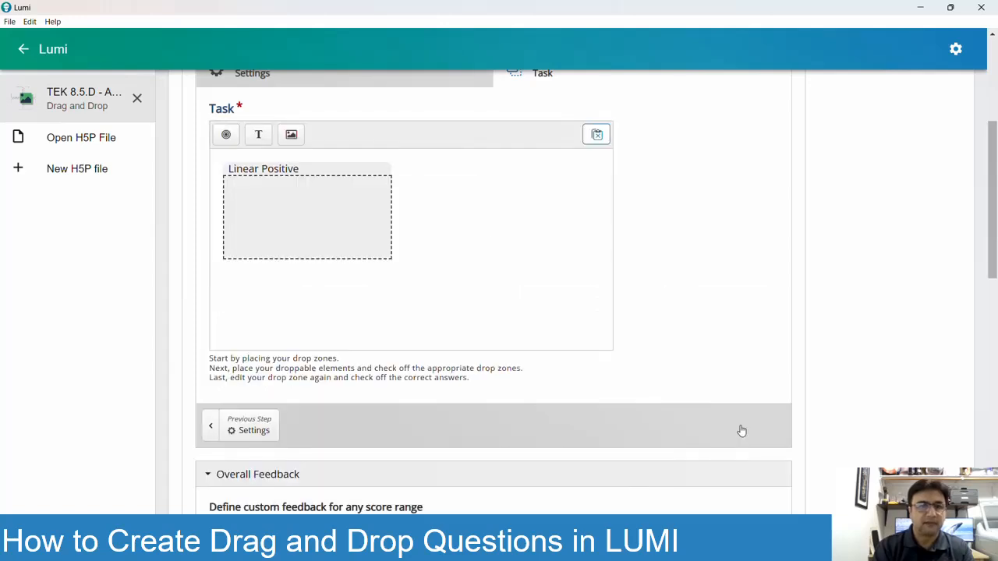
- Duplicate the Linear Positive drop zone and place the copy level with it on its right side
{"action": "left_click", "coordinate": [346, 226]}
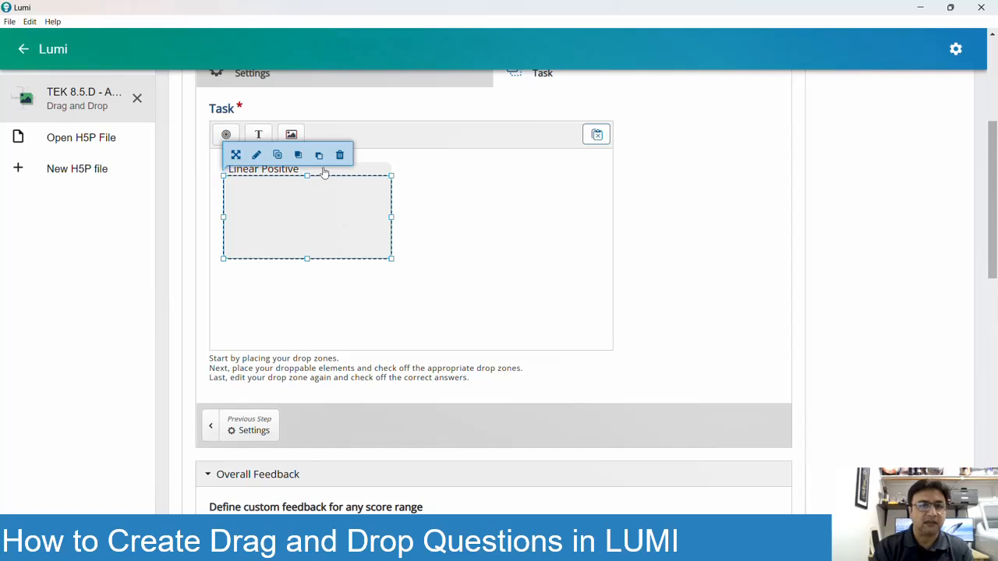
{"action": "left_click", "coordinate": [277, 156]}
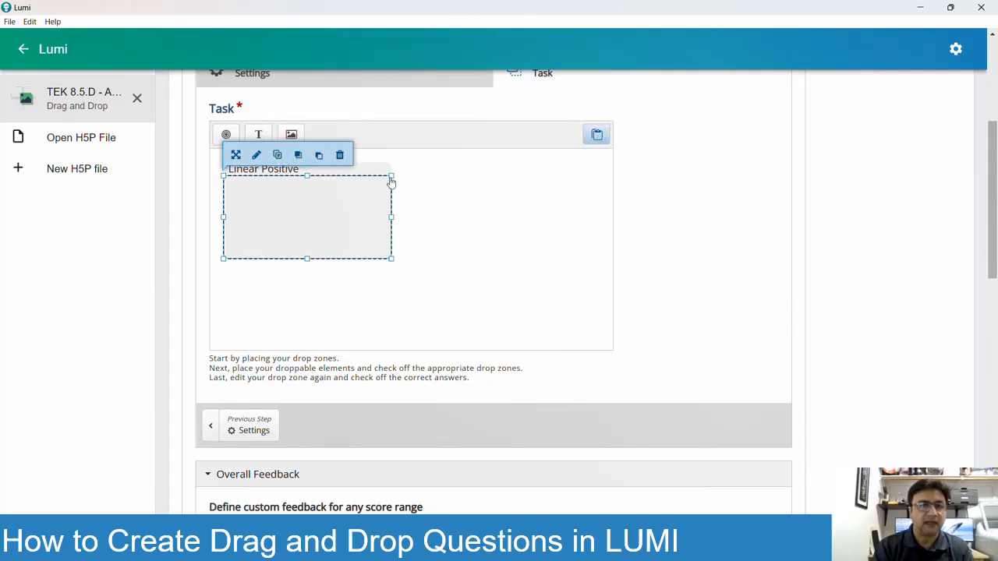
{"action": "left_click", "coordinate": [596, 134]}
{"action": "left_click_drag", "start_coordinate": [405, 266], "coordinate": [495, 232]}
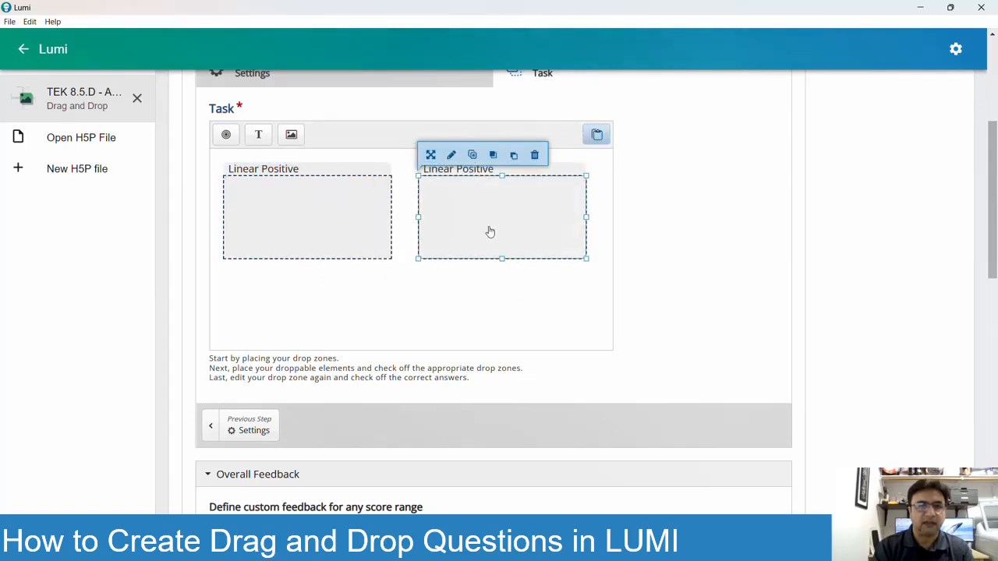
- Change the copied drop zone's label to "Linear Negative", centre the label text, and save the drop zone
{"action": "double_click", "coordinate": [475, 196]}
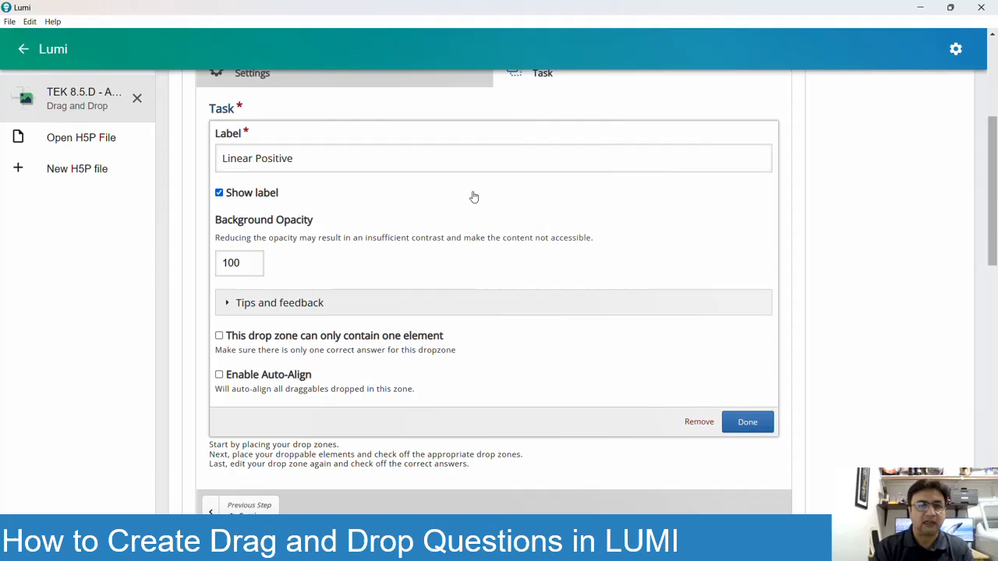
{"action": "left_click", "coordinate": [287, 160]}
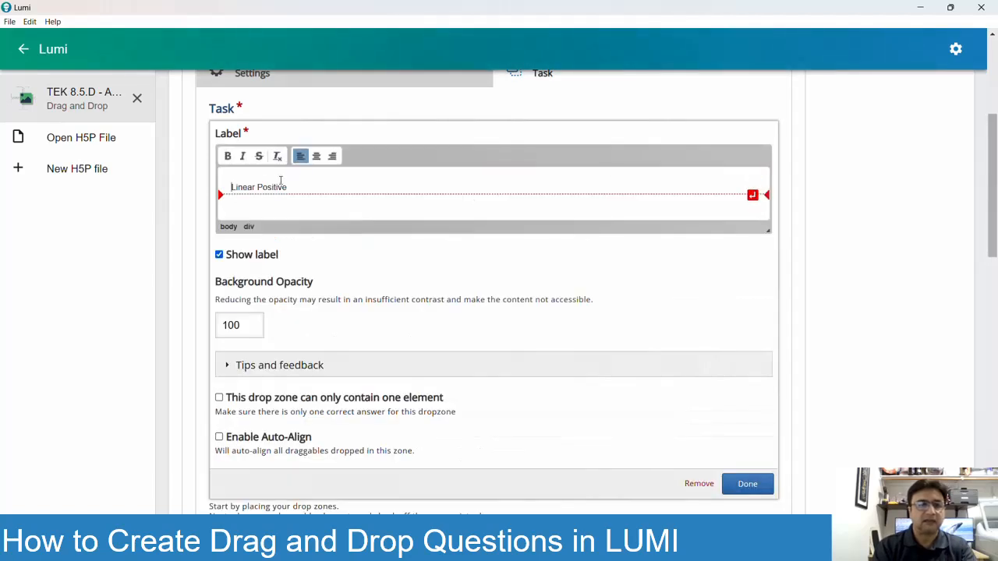
{"action": "double_click", "coordinate": [279, 186]}
{"action": "type", "text": "Negative"}
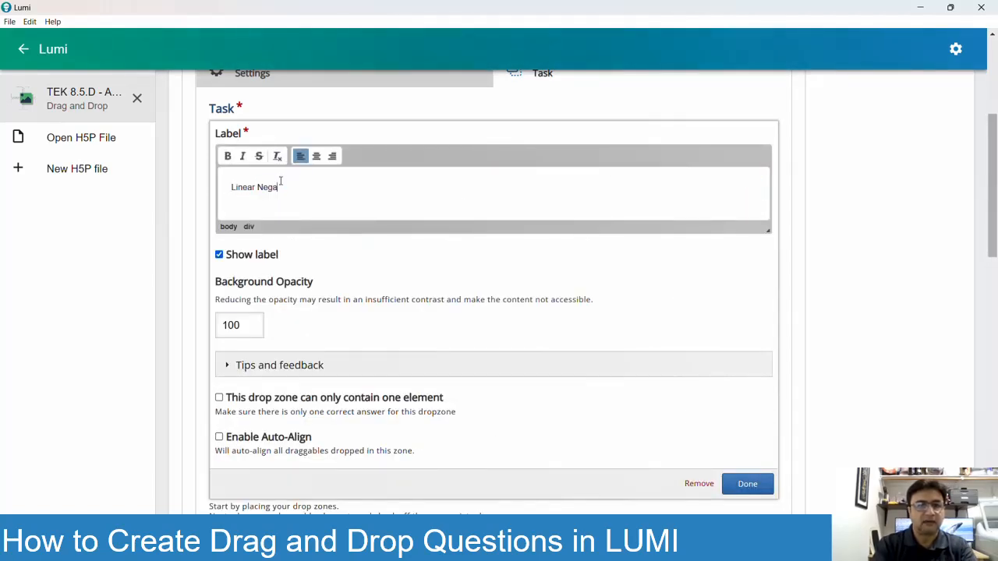
{"action": "left_click", "coordinate": [317, 157]}
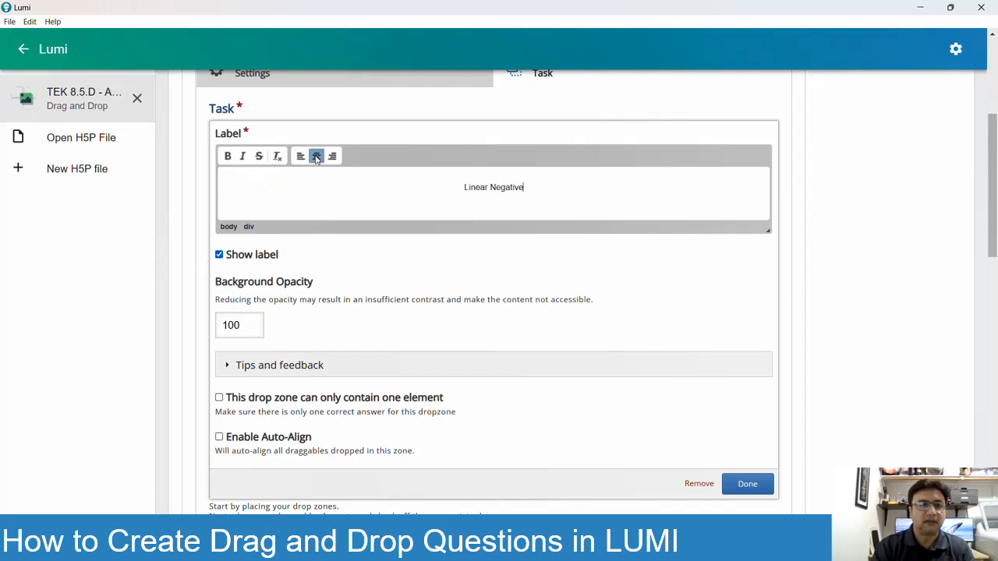
{"action": "left_click", "coordinate": [747, 484]}
- Centre the label text of the Linear Positive drop zone and save it
{"action": "double_click", "coordinate": [297, 175]}
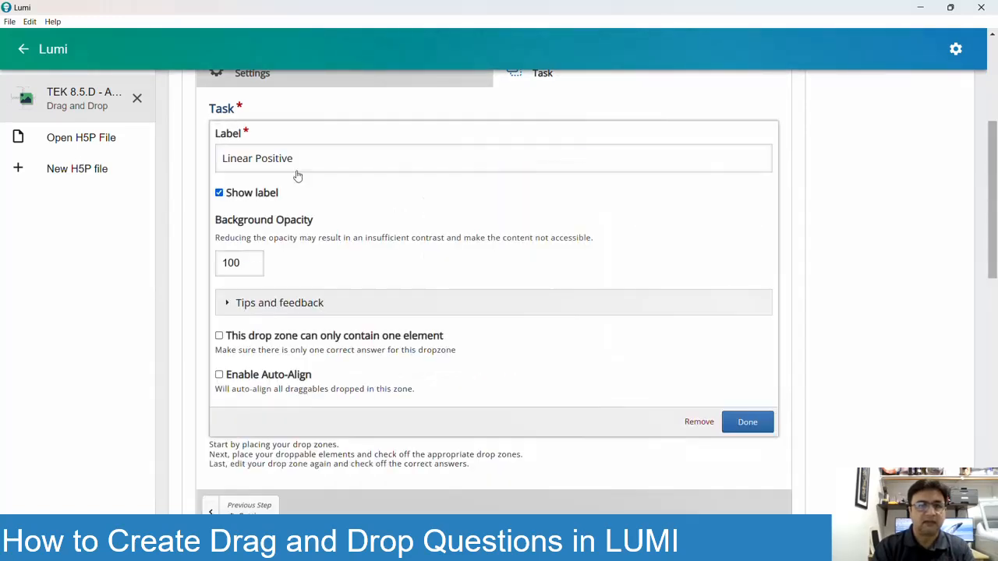
{"action": "double_click", "coordinate": [299, 169]}
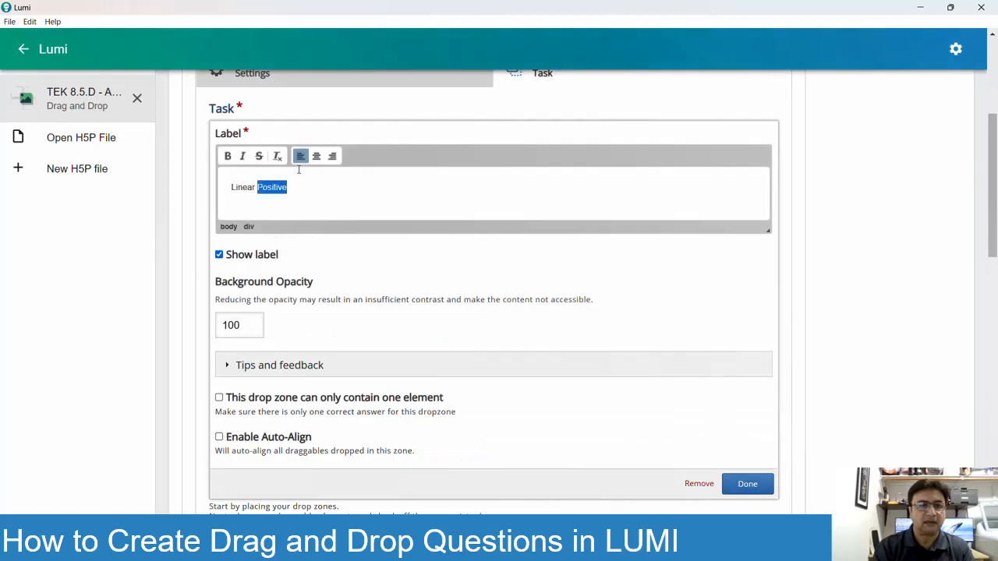
{"action": "left_click", "coordinate": [317, 157]}
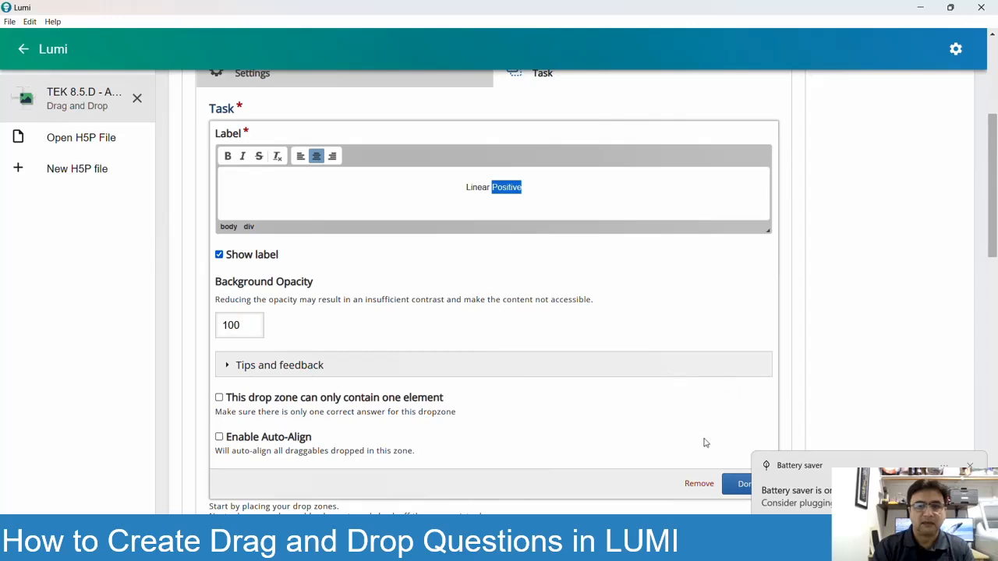
{"action": "left_click", "coordinate": [738, 485]}
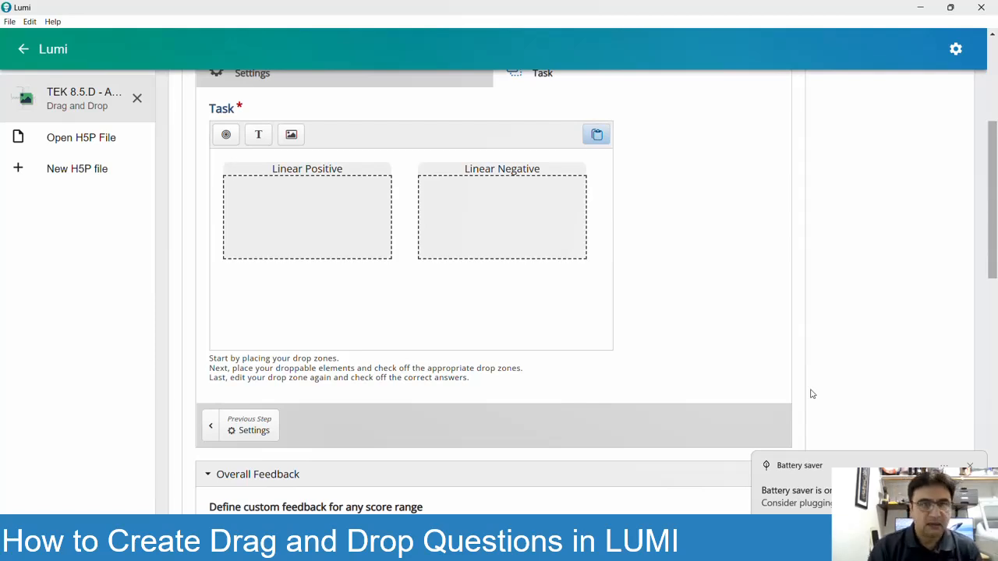
- Preview the question with its two drop zones in view mode, then return to editing the task
{"action": "scroll", "coordinate": [680, 280], "scroll_direction": "up", "scroll_amount": 5}
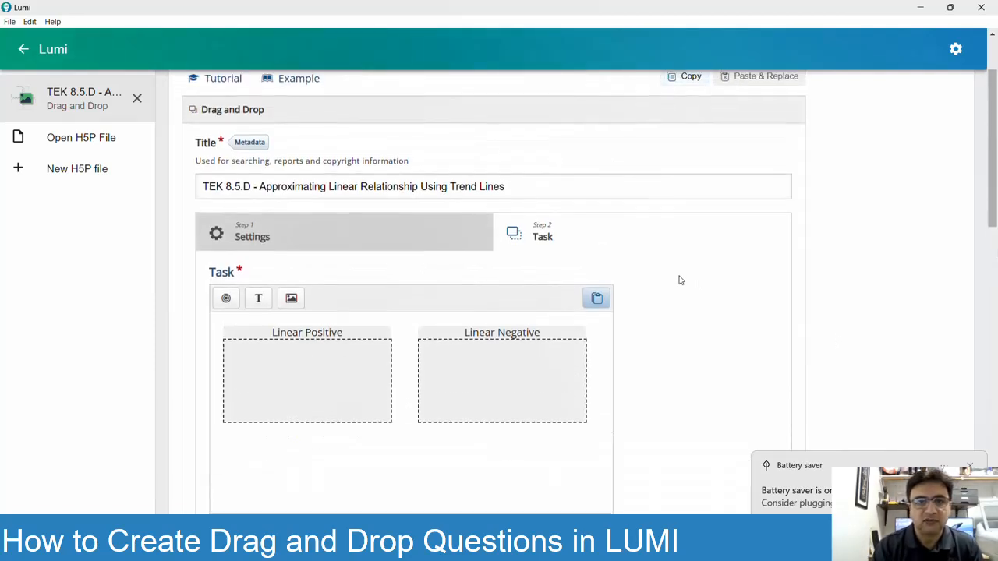
{"action": "left_click", "coordinate": [377, 90]}
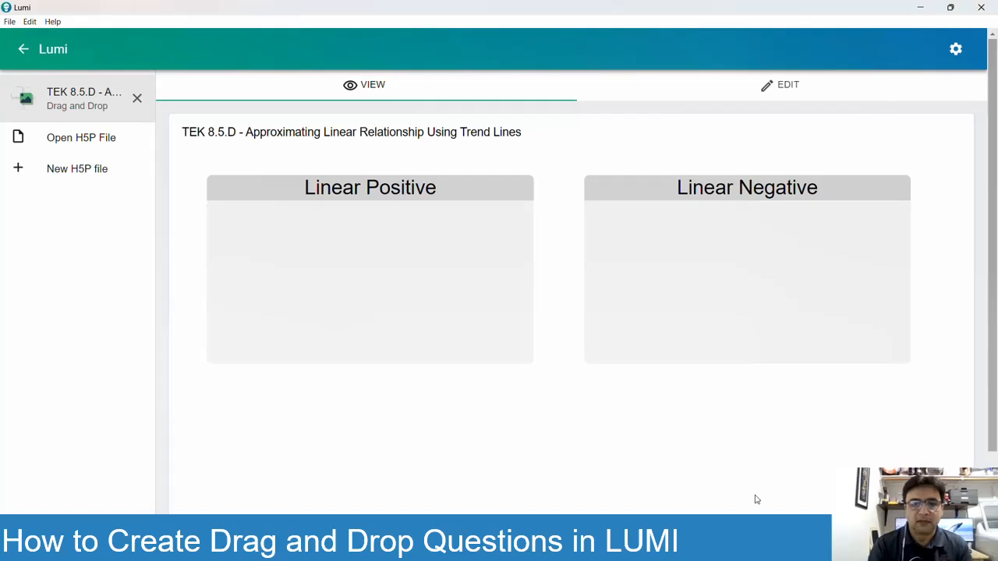
{"action": "left_click", "coordinate": [789, 87]}
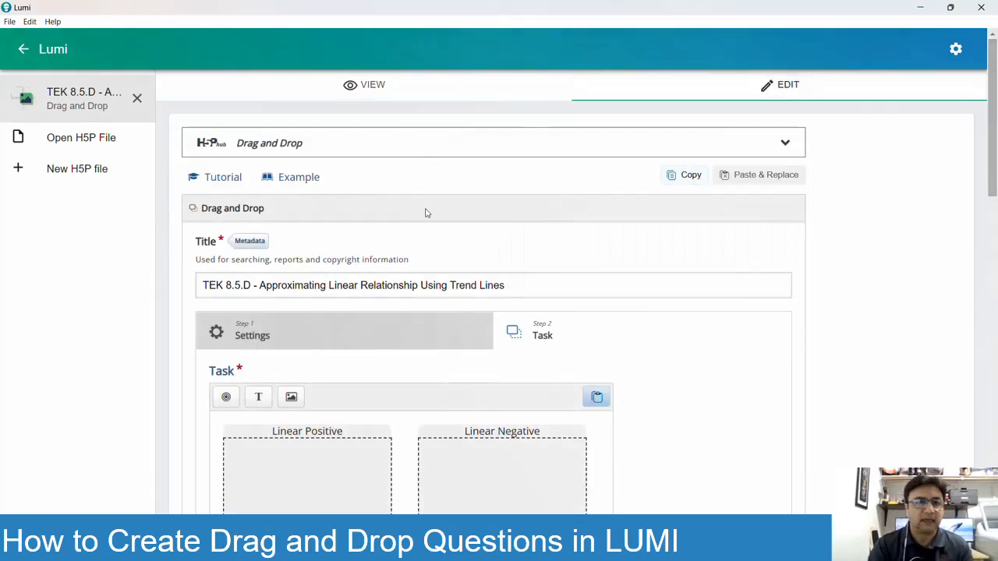
{"action": "scroll", "coordinate": [542, 262], "scroll_direction": "down", "scroll_amount": 2}
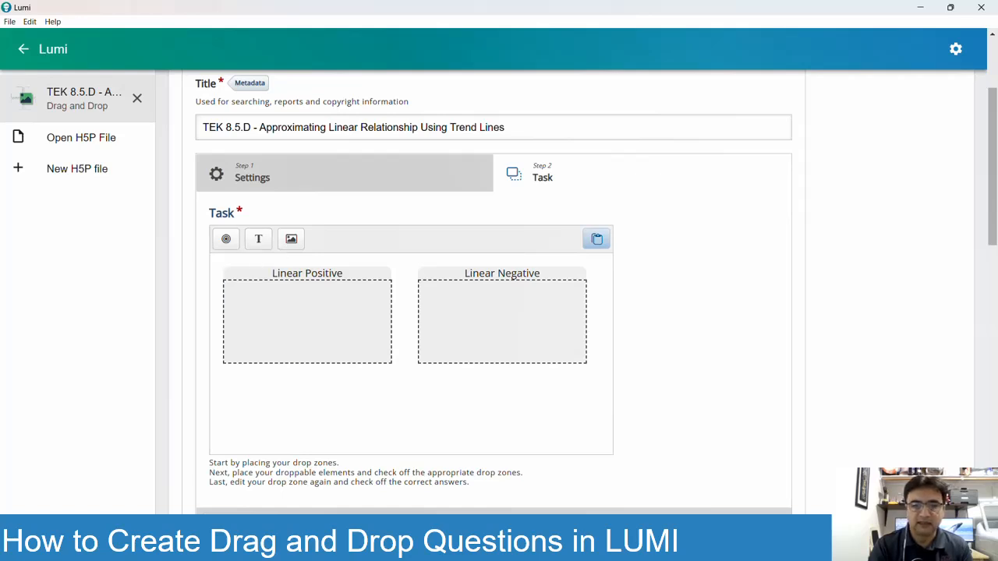
- Add a text element to the task and fill it with "As x increases, y increases" copied from the Notepad notes
{"action": "key", "text": "alt+Tab"}
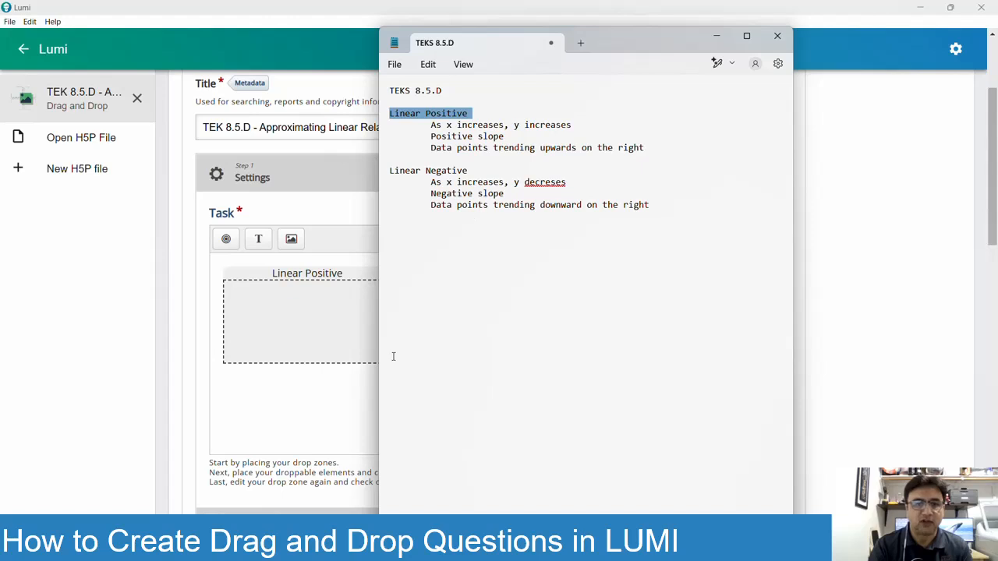
{"action": "left_click", "coordinate": [354, 412]}
{"action": "left_click", "coordinate": [258, 238]}
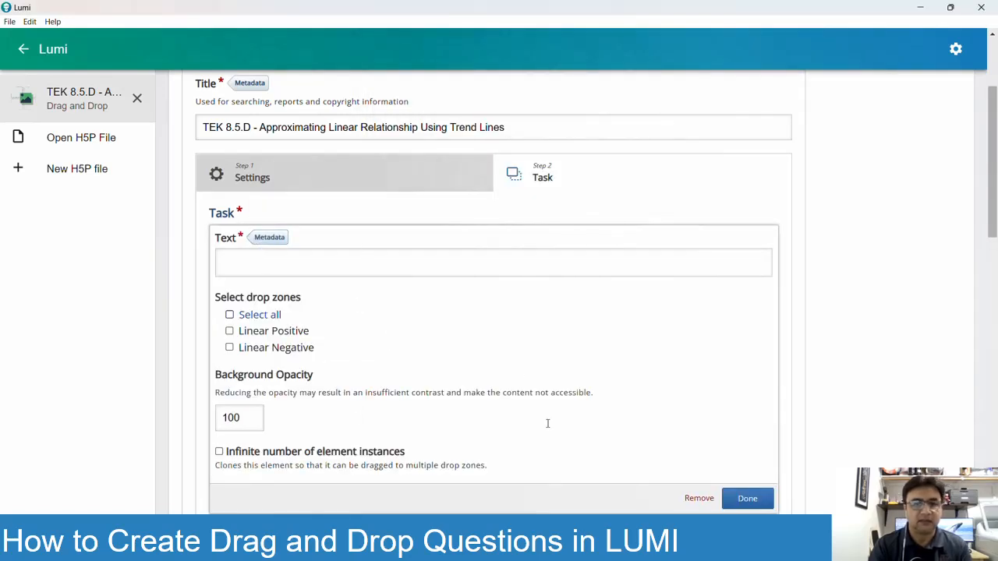
{"action": "left_click", "coordinate": [740, 547]}
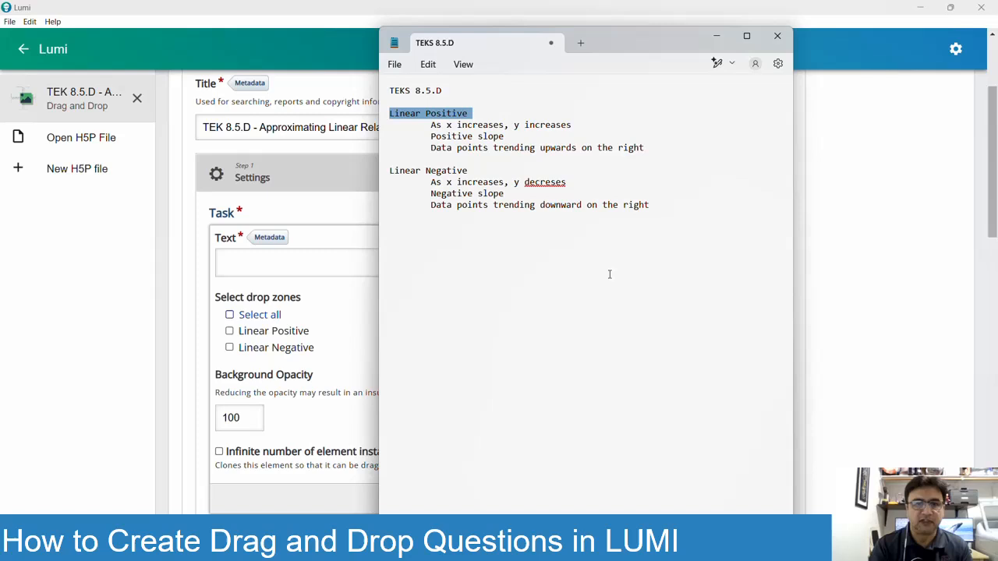
{"action": "triple_click", "coordinate": [481, 126]}
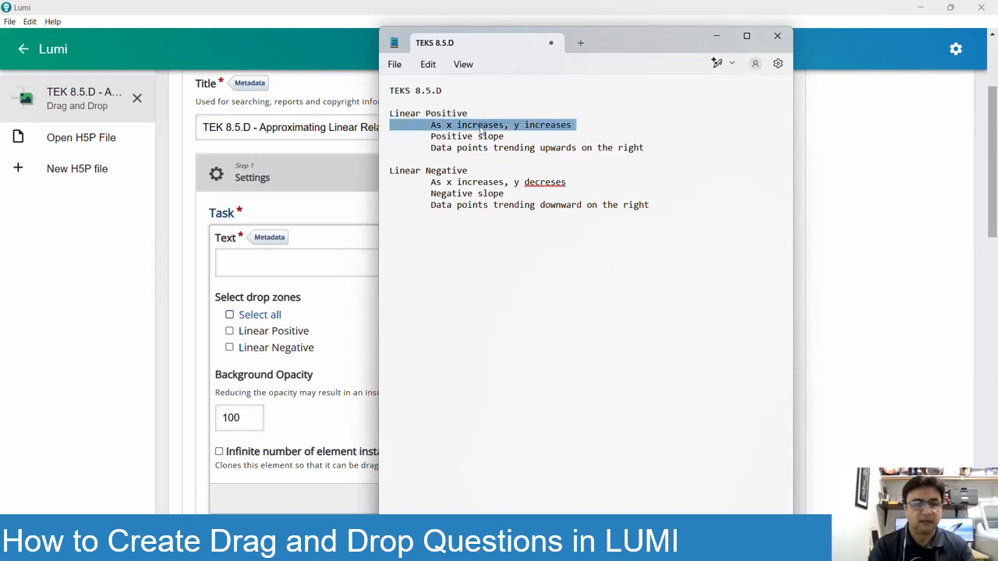
{"action": "left_click", "coordinate": [283, 265]}
{"action": "type", "text": "As x increases, y increases"}
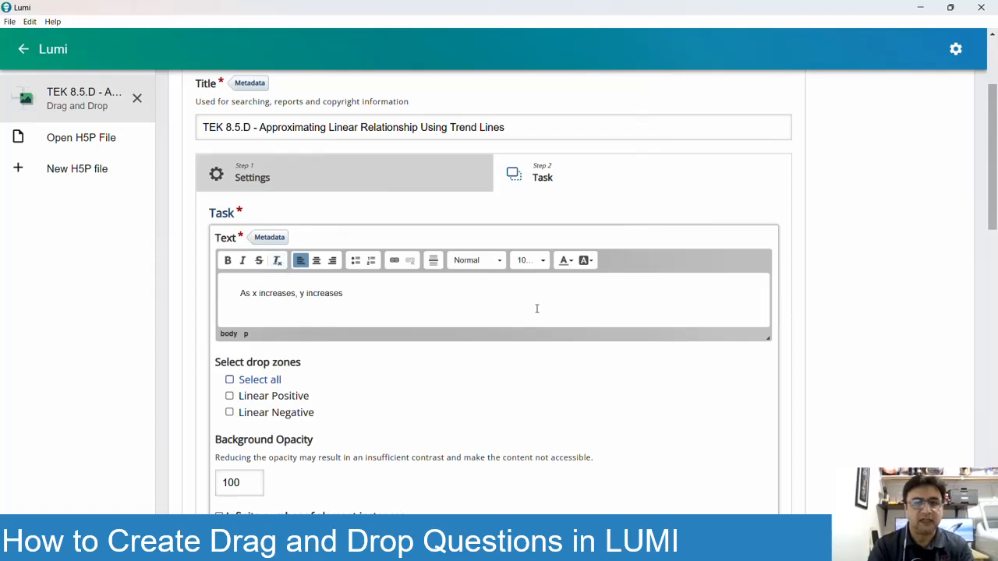
- Allow the text element to be dropped in both the Linear Positive and Linear Negative zones, and save it
{"action": "scroll", "coordinate": [675, 440], "scroll_direction": "down", "scroll_amount": 4}
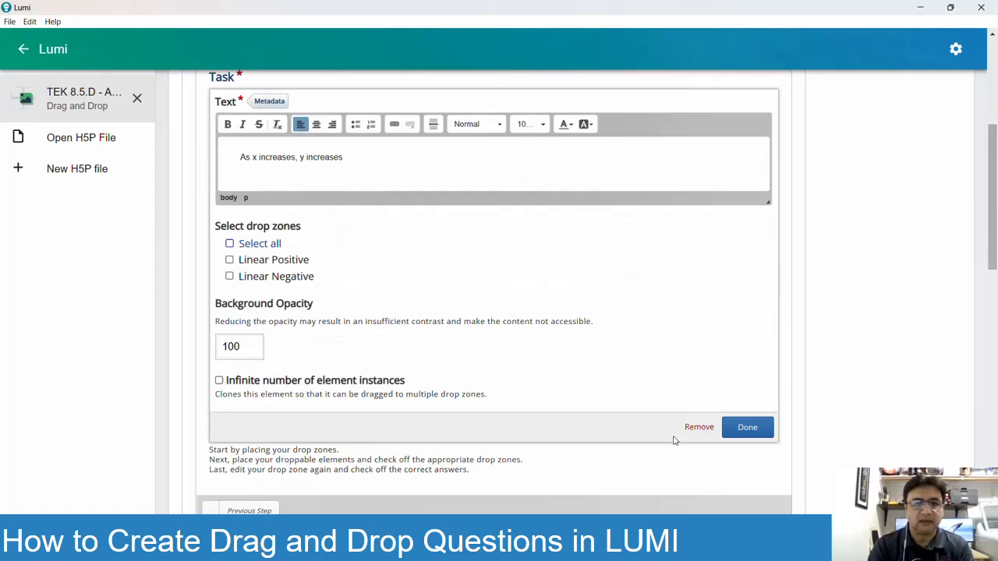
{"action": "scroll", "coordinate": [675, 440], "scroll_direction": "up", "scroll_amount": 2}
{"action": "scroll", "coordinate": [675, 440], "scroll_direction": "up", "scroll_amount": 1}
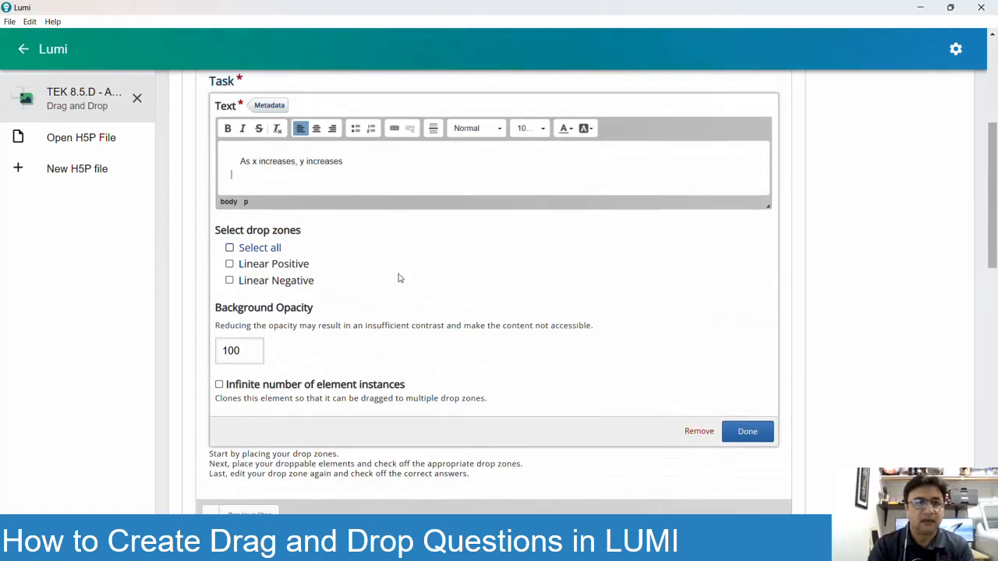
{"action": "left_click", "coordinate": [230, 248]}
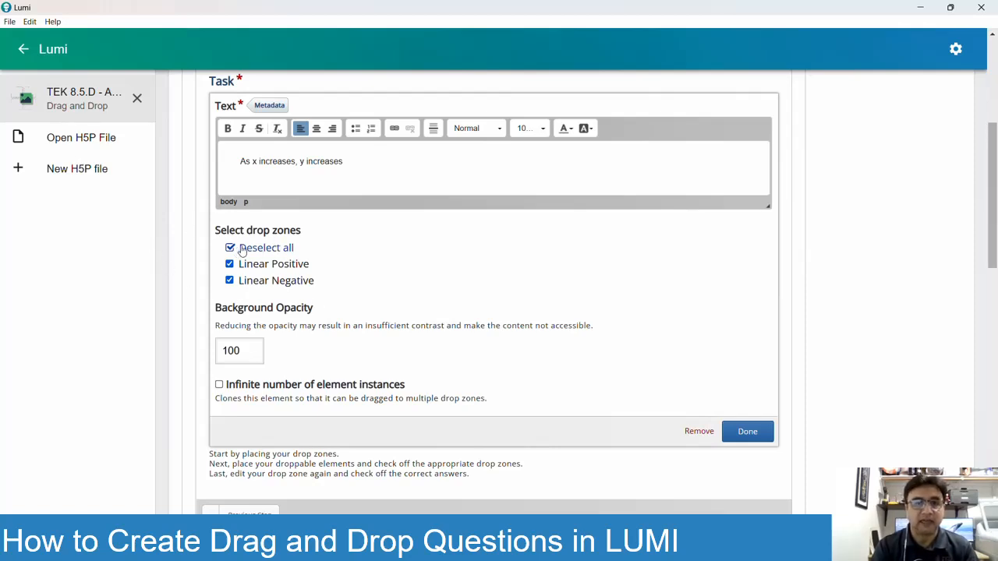
{"action": "left_click", "coordinate": [746, 433]}
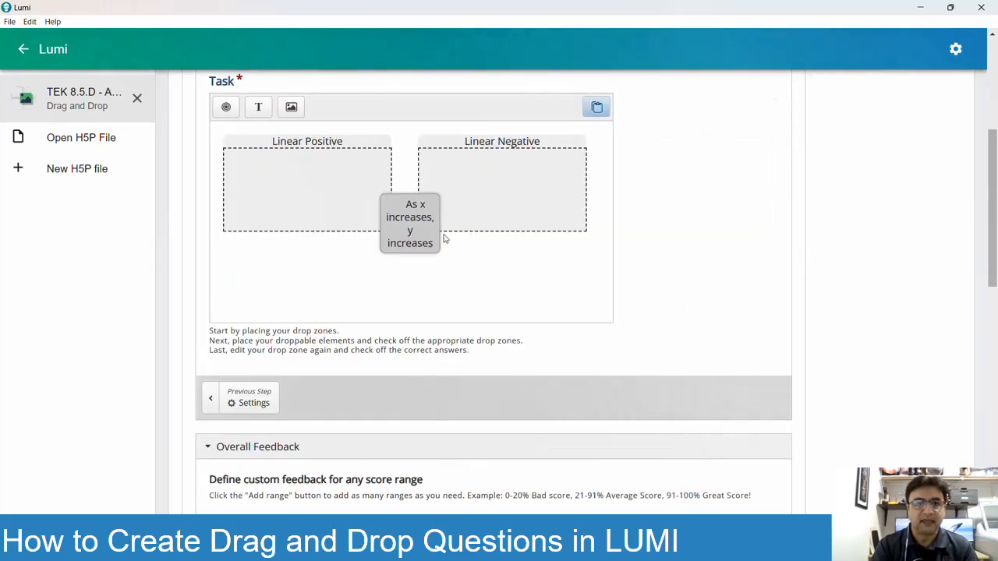
- Place the text element at about 20, 200 beneath the Linear Positive zone, widened to one line, and put a duplicate directly below it
{"action": "left_click_drag", "start_coordinate": [417, 222], "coordinate": [261, 279]}
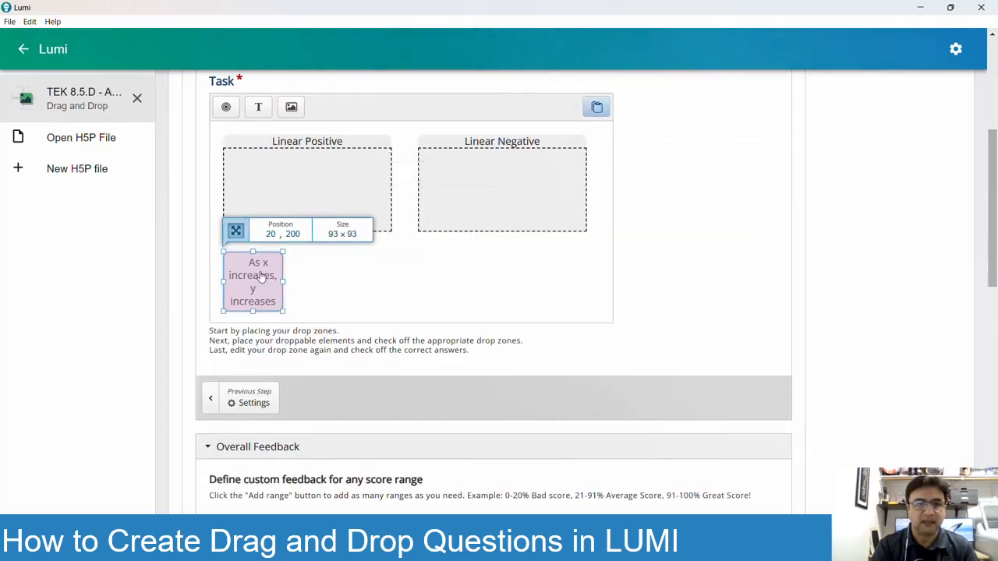
{"action": "left_click_drag", "start_coordinate": [282, 311], "coordinate": [373, 277]}
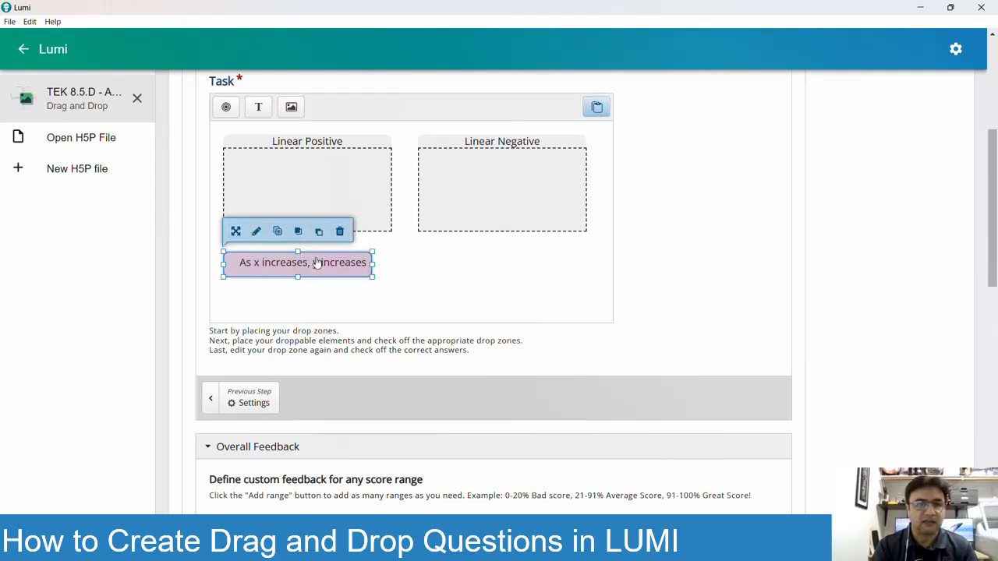
{"action": "key", "text": "ctrl+v"}
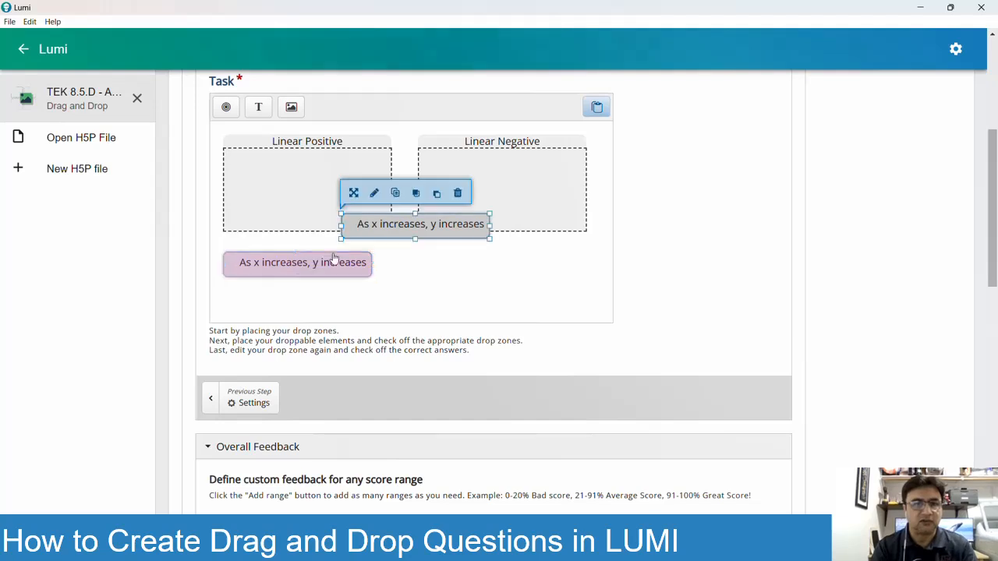
{"action": "left_click_drag", "start_coordinate": [428, 226], "coordinate": [311, 298]}
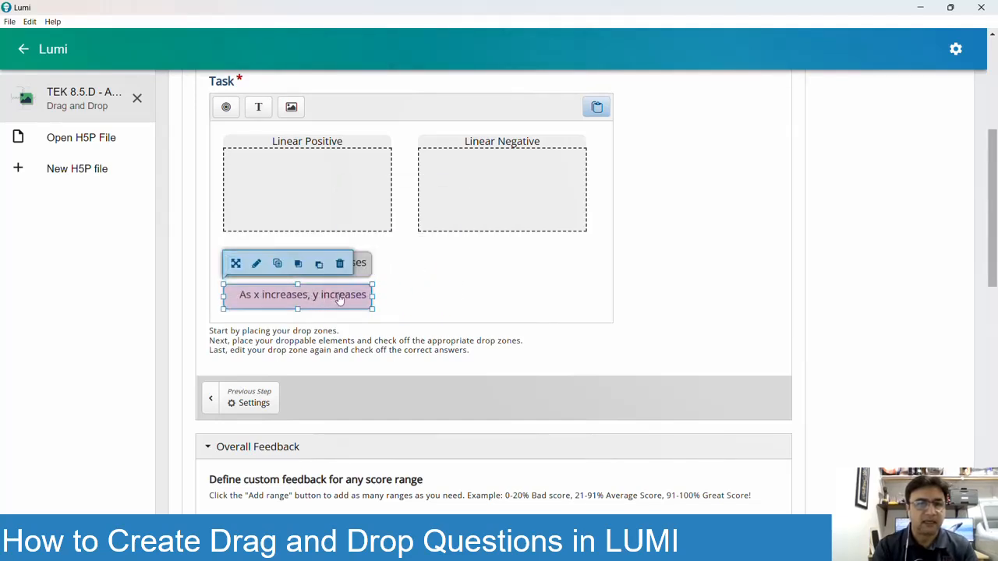
- Change the duplicate text element to read "As x increases, y decreases" and save it
{"action": "double_click", "coordinate": [338, 299]}
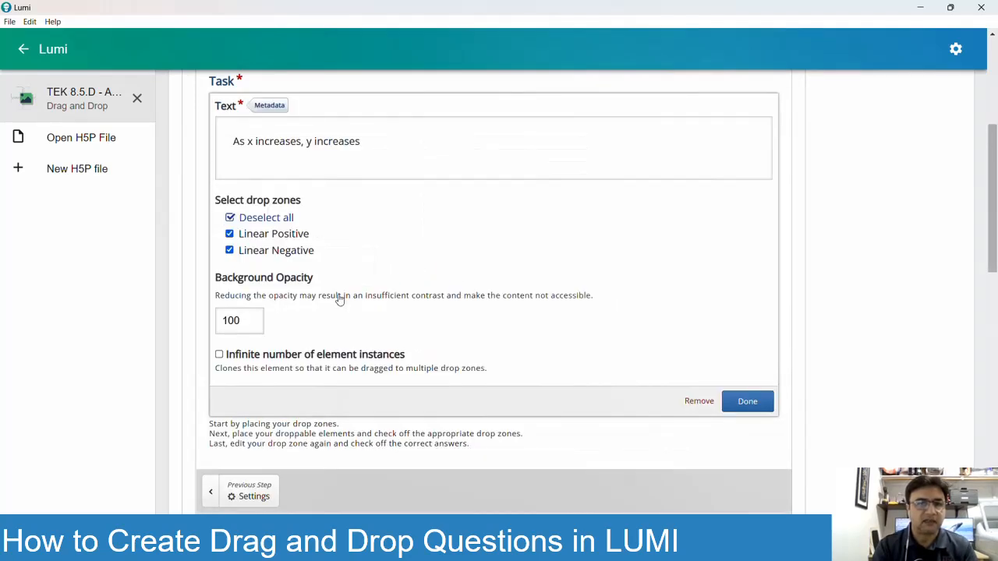
{"action": "double_click", "coordinate": [329, 144]}
{"action": "type", "text": "dec"}
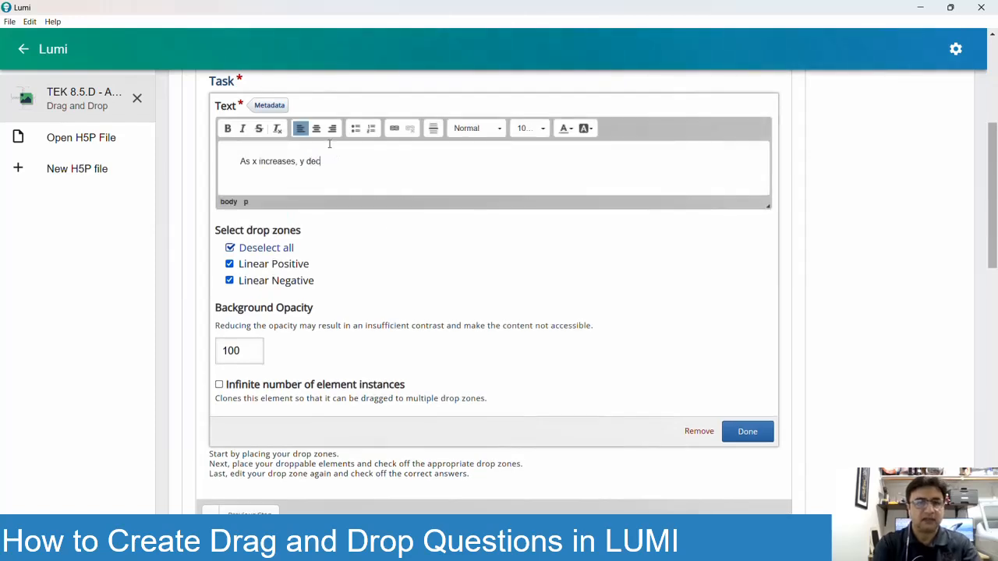
{"action": "type", "text": "reases"}
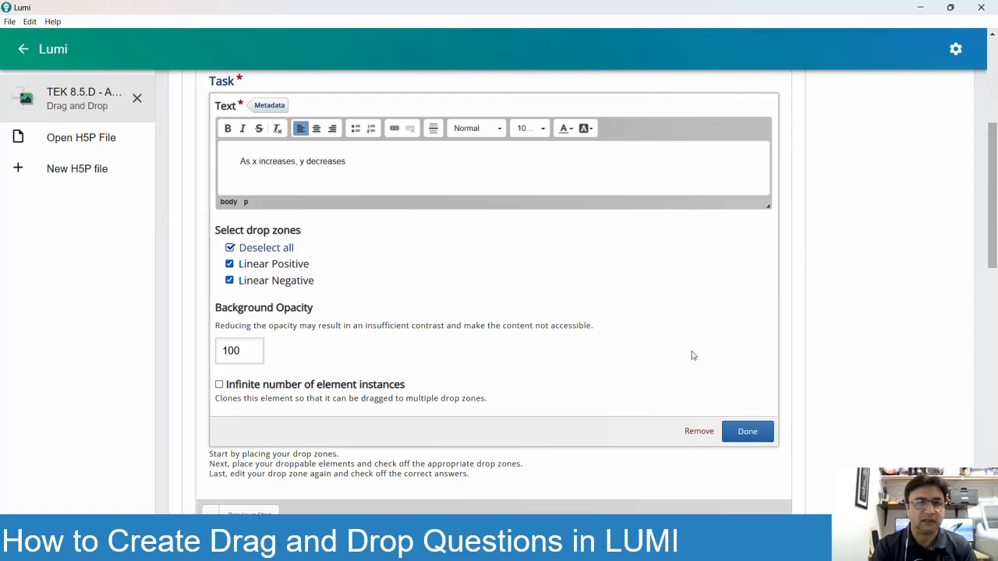
{"action": "left_click", "coordinate": [748, 433]}
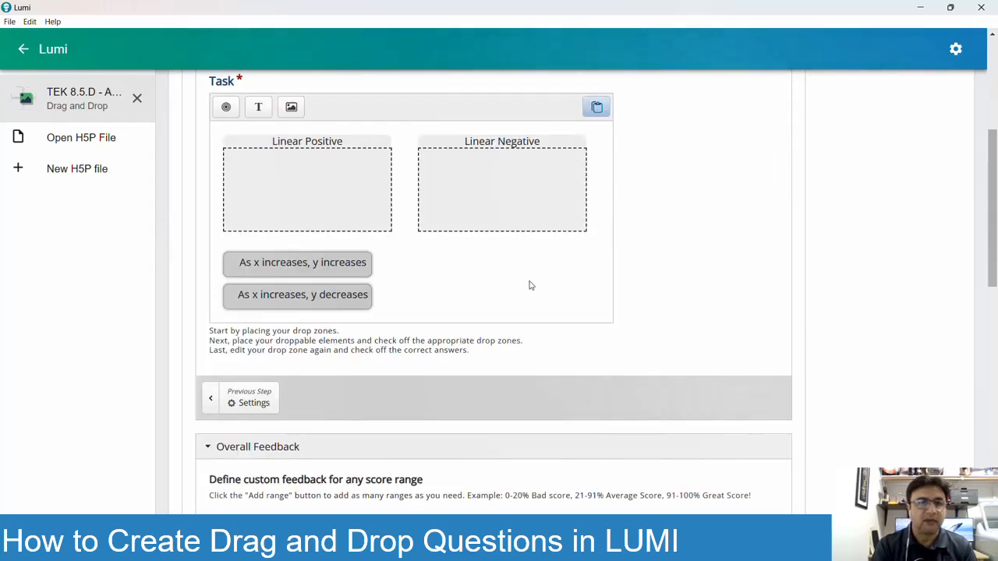
- Preview the question, placing "As x increases, y increases" in Linear Positive and "As x increases, y decreases" in Linear Negative
{"action": "scroll", "coordinate": [572, 173], "scroll_direction": "up", "scroll_amount": 4}
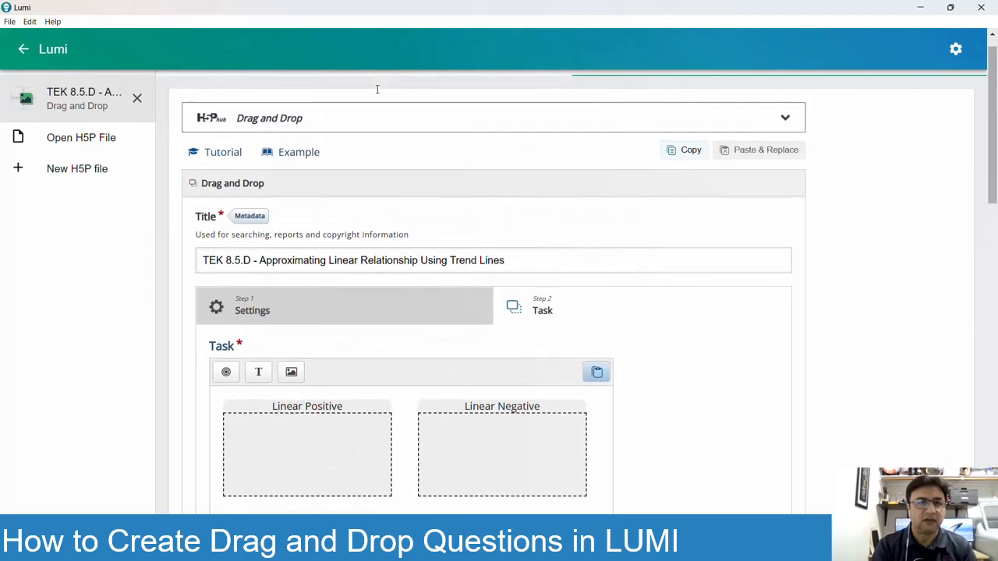
{"action": "left_click", "coordinate": [377, 89]}
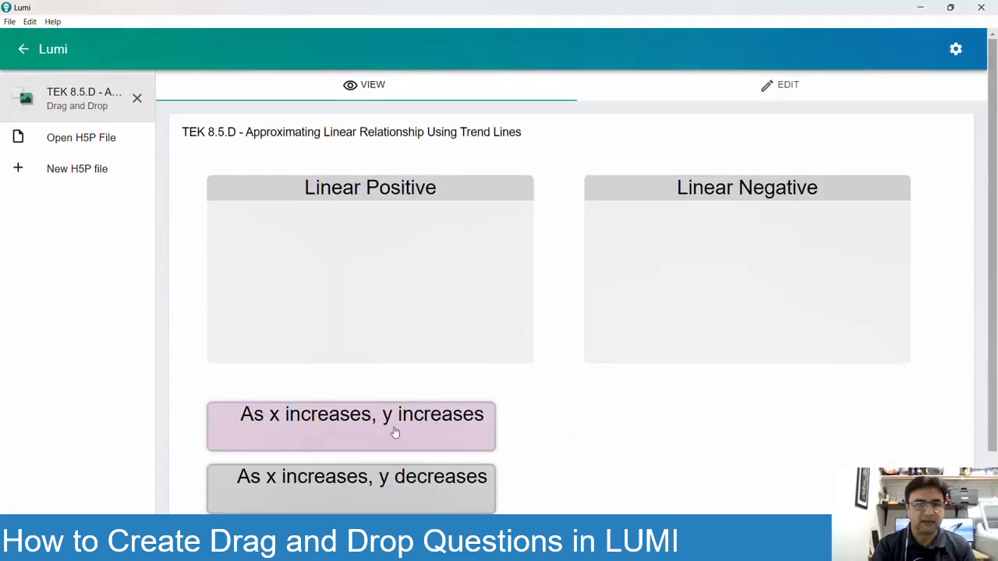
{"action": "left_click_drag", "start_coordinate": [395, 432], "coordinate": [407, 296]}
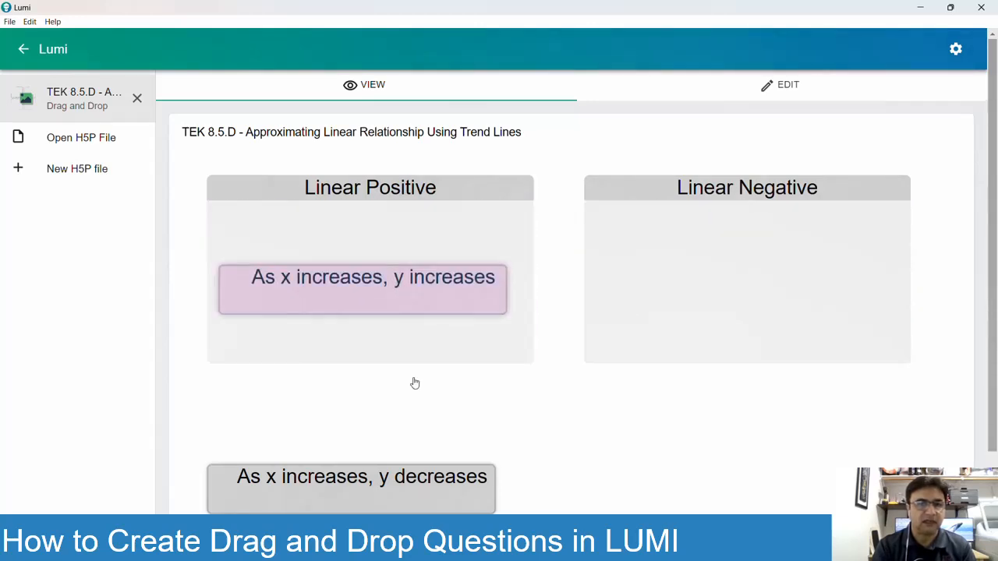
{"action": "left_click_drag", "start_coordinate": [419, 494], "coordinate": [808, 277]}
- Check the placed answers, reset the attempt, and return to editing the question
{"action": "scroll", "coordinate": [613, 442], "scroll_direction": "down", "scroll_amount": 1}
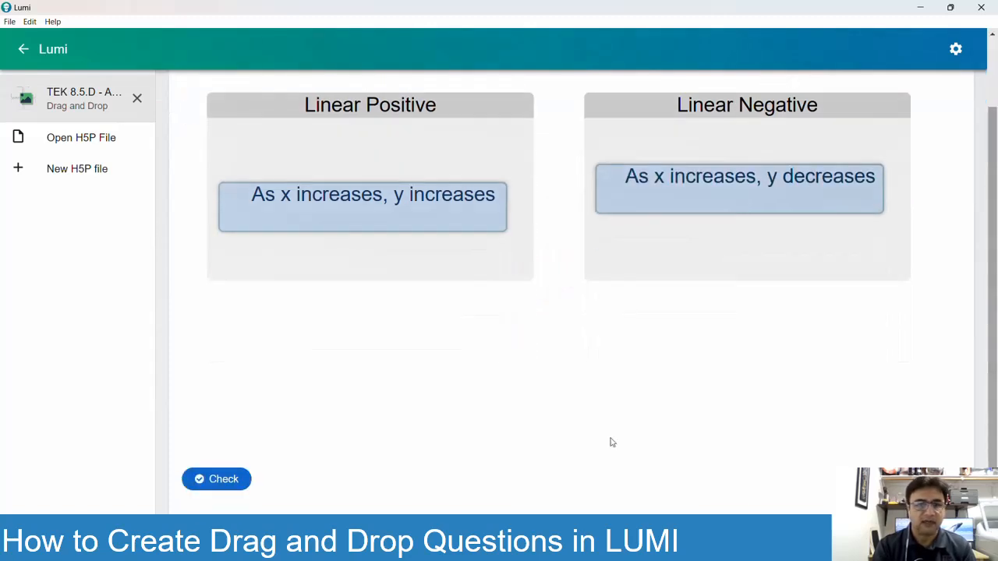
{"action": "left_click", "coordinate": [237, 481]}
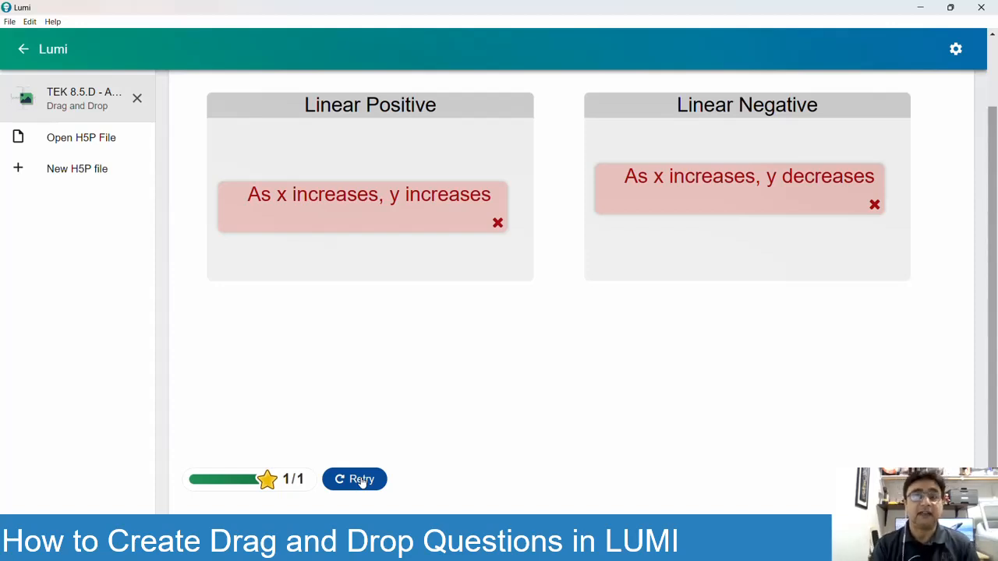
{"action": "left_click", "coordinate": [361, 480]}
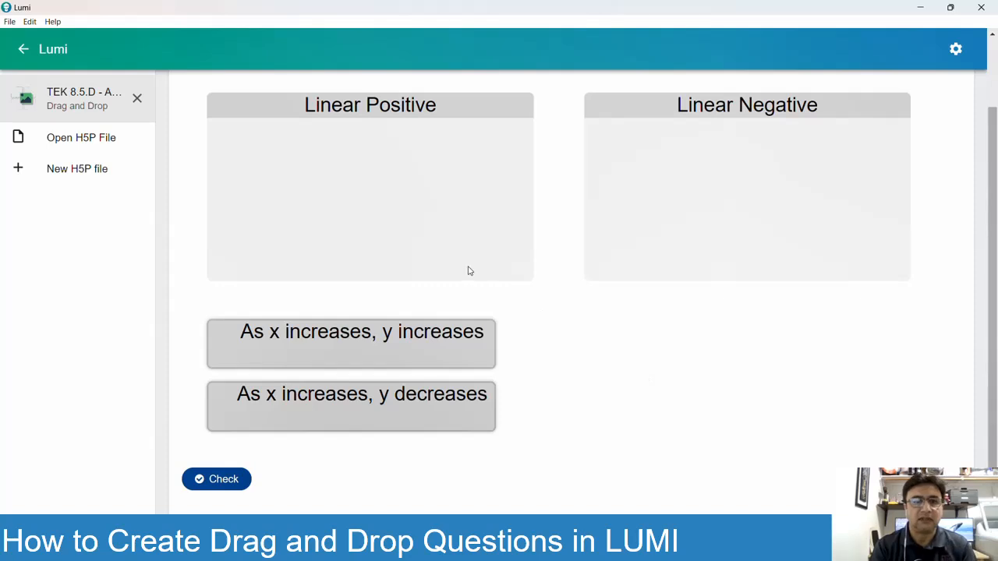
{"action": "scroll", "coordinate": [822, 149], "scroll_direction": "up", "scroll_amount": 2}
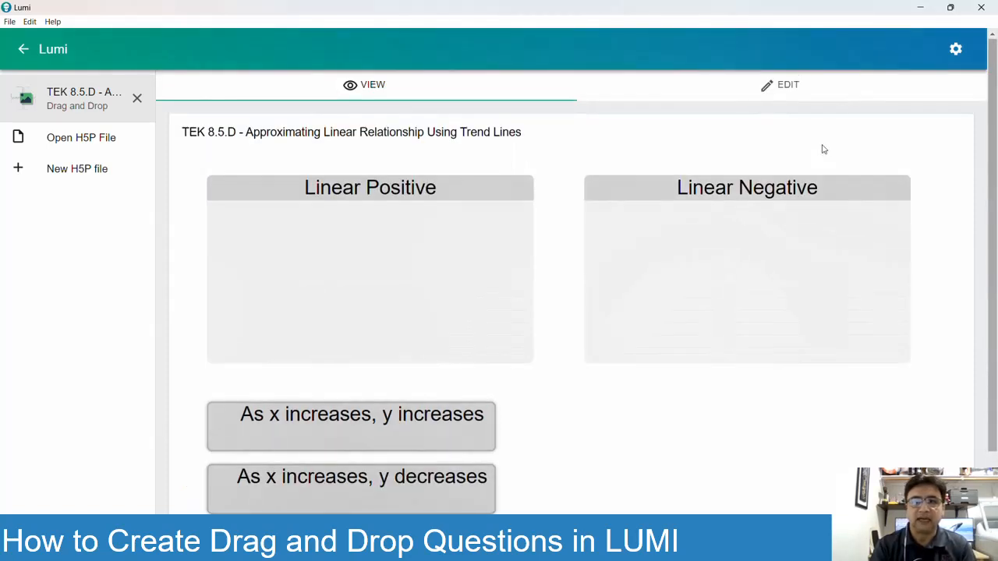
{"action": "left_click", "coordinate": [784, 91]}
- Try to set the font size of the "As x increases, y increases" text element to 75% and save it
{"action": "scroll", "coordinate": [813, 320], "scroll_direction": "down", "scroll_amount": 3}
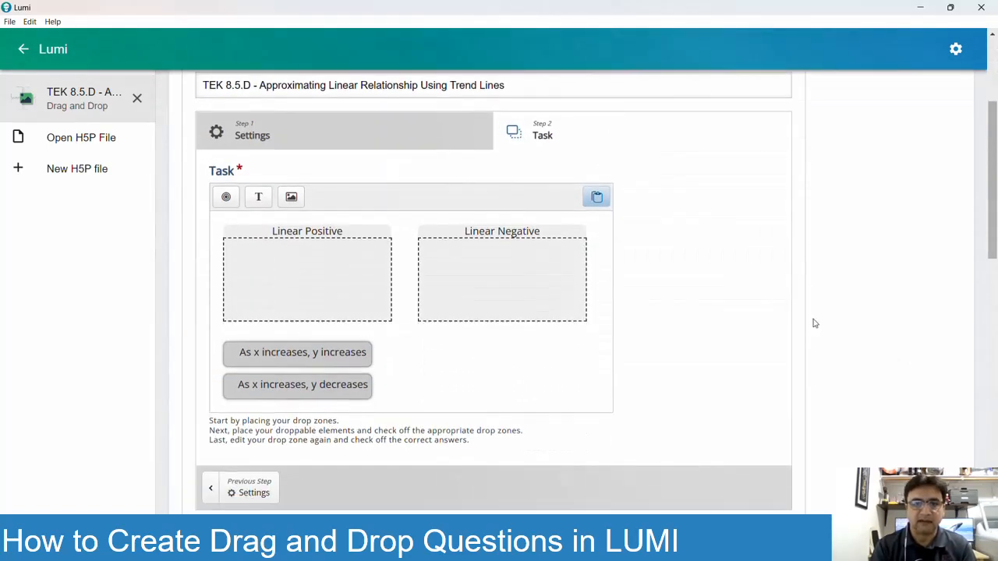
{"action": "double_click", "coordinate": [330, 359]}
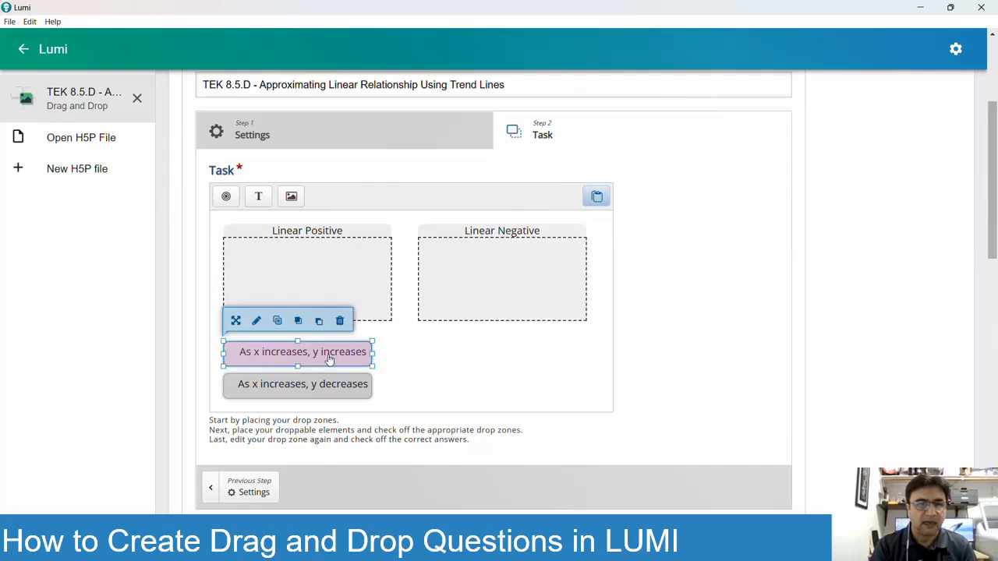
{"action": "left_click", "coordinate": [437, 214]}
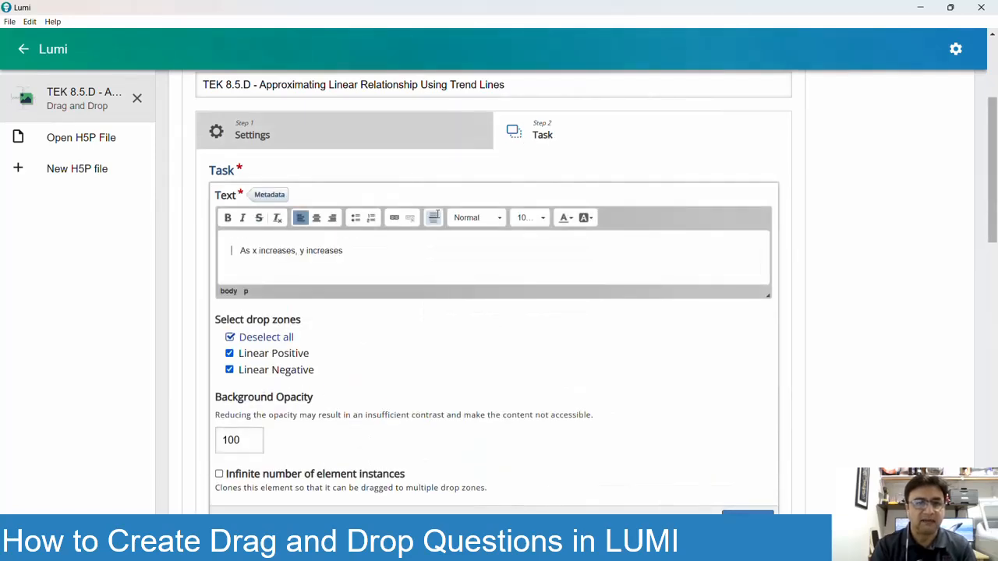
{"action": "left_click", "coordinate": [535, 218]}
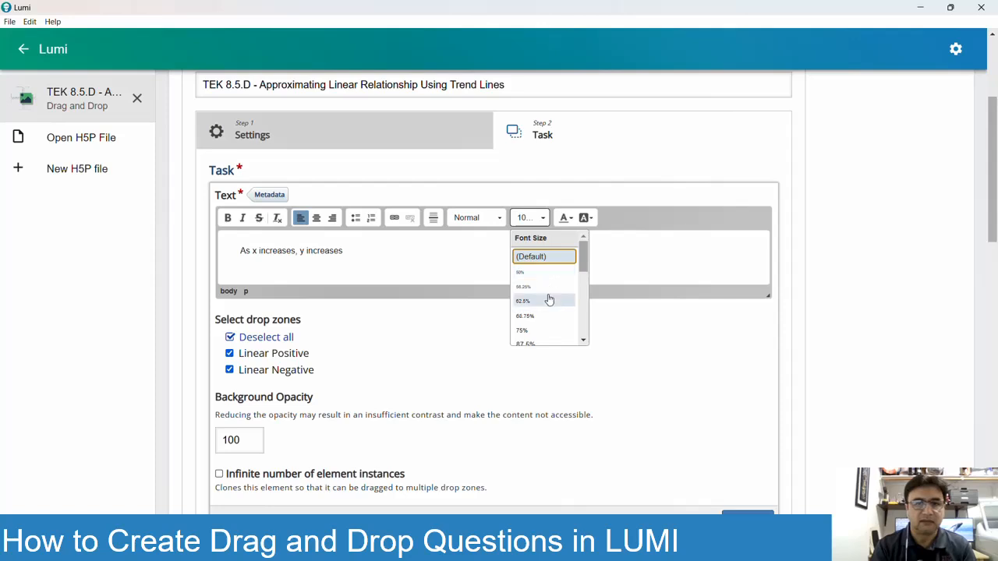
{"action": "left_click", "coordinate": [550, 333]}
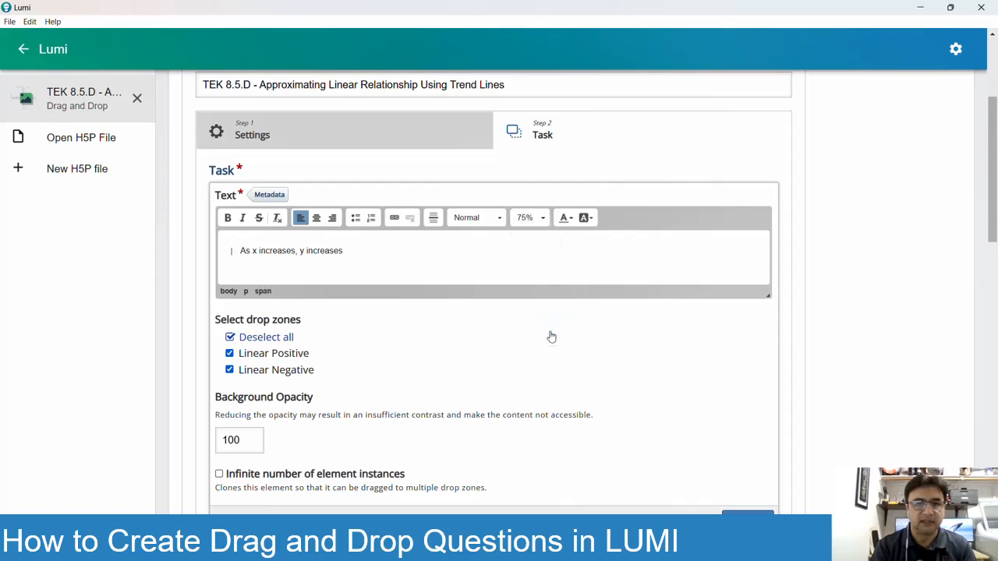
{"action": "left_click", "coordinate": [747, 517]}
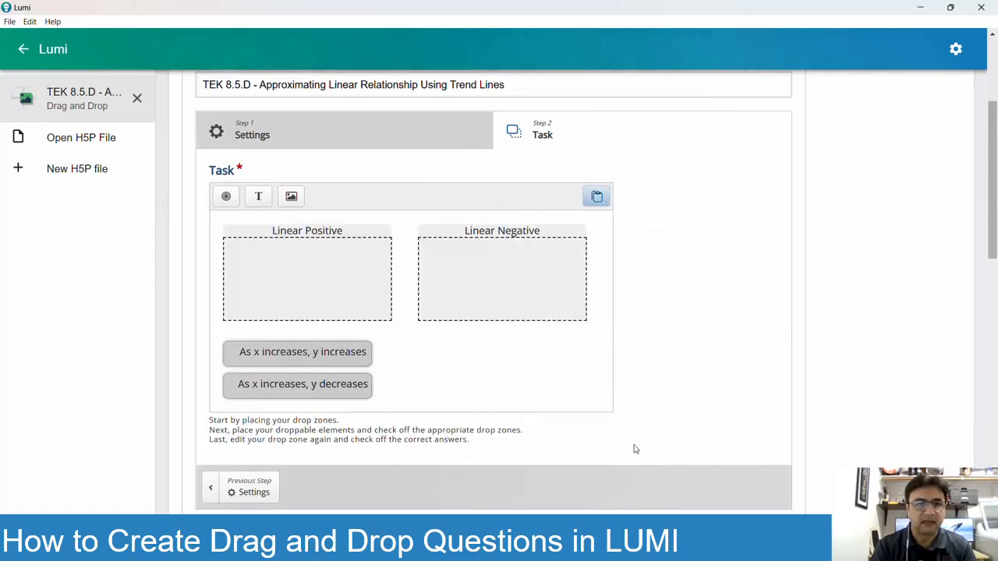
- Set the whole text of the "As x increases, y increases" element to 75% font size and save it
{"action": "double_click", "coordinate": [336, 357]}
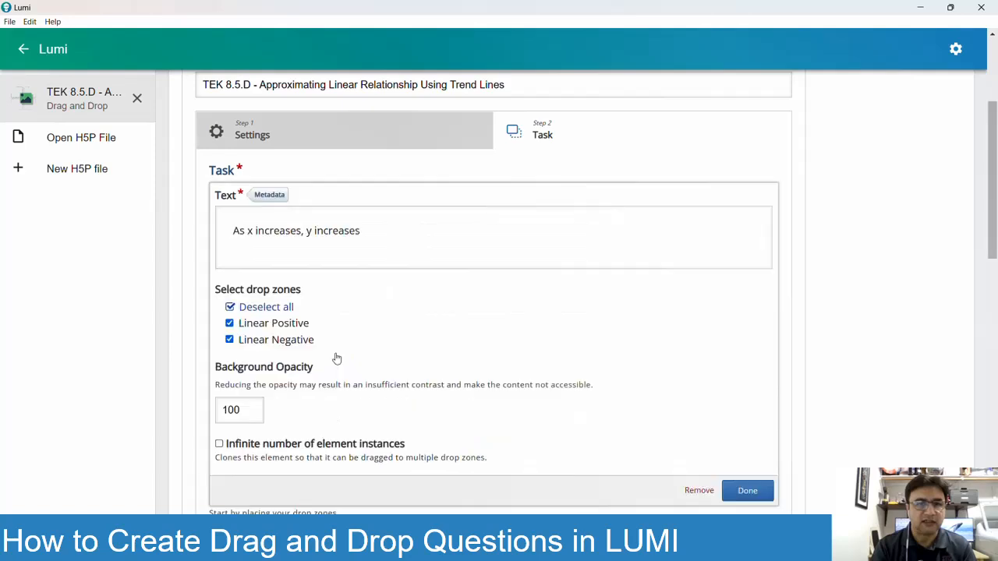
{"action": "double_click", "coordinate": [307, 235]}
{"action": "key", "text": "shift+Home"}
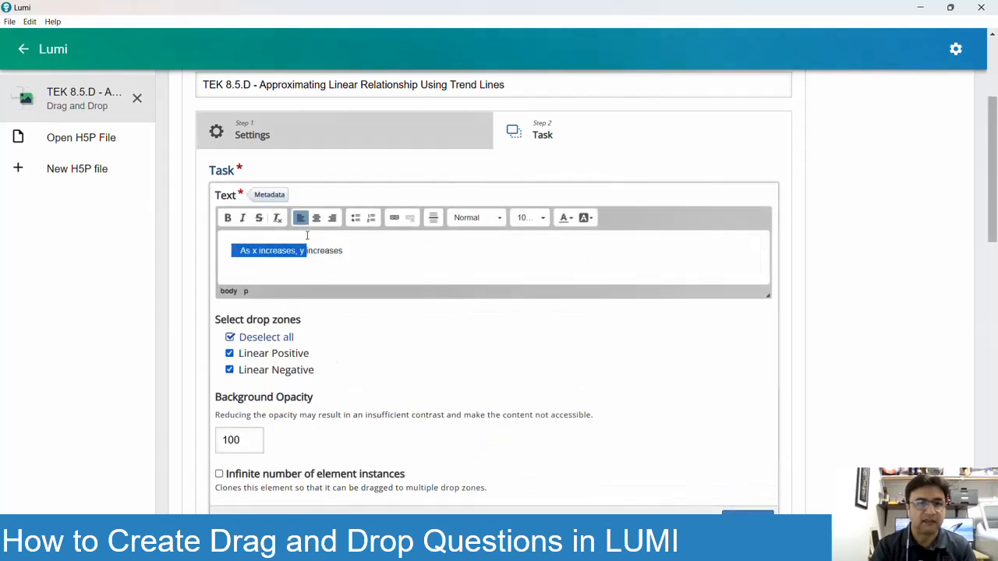
{"action": "key", "text": "ctrl+a"}
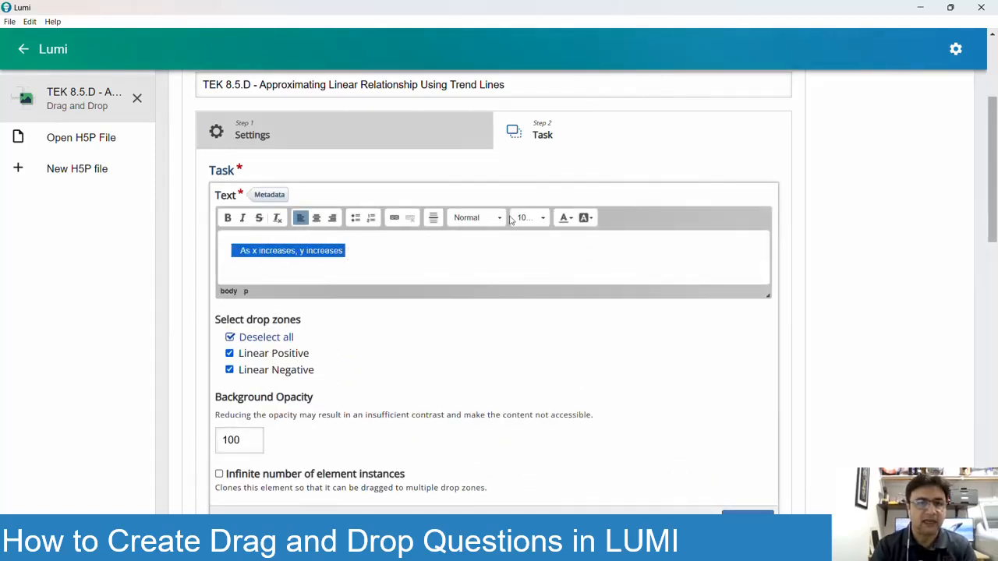
{"action": "left_click", "coordinate": [537, 219]}
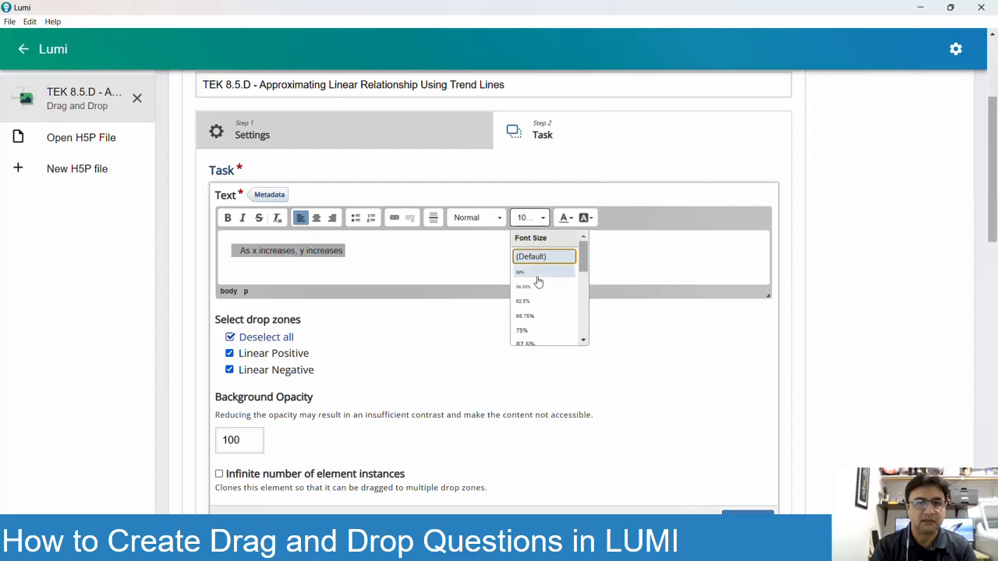
{"action": "left_click", "coordinate": [538, 331]}
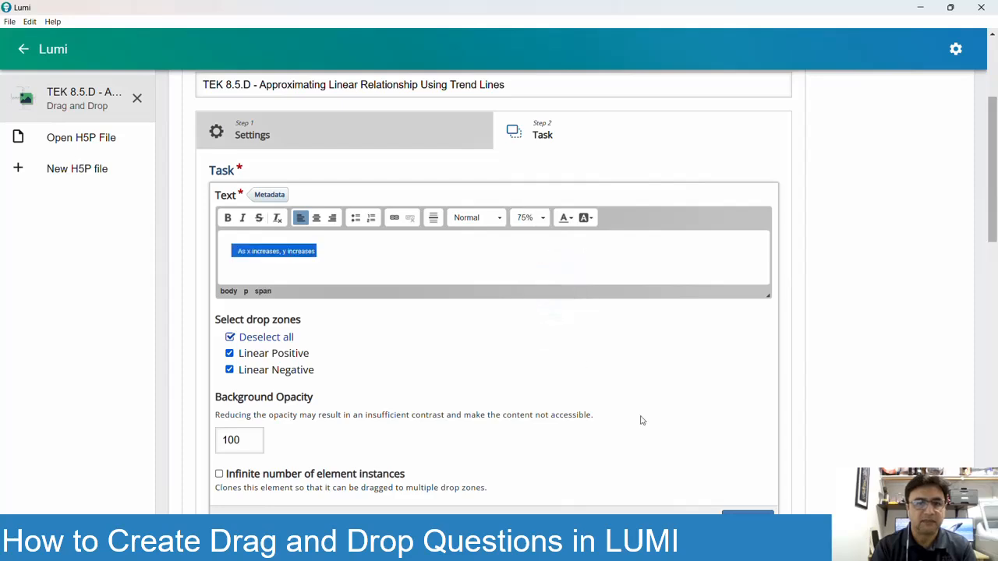
{"action": "left_click", "coordinate": [733, 510]}
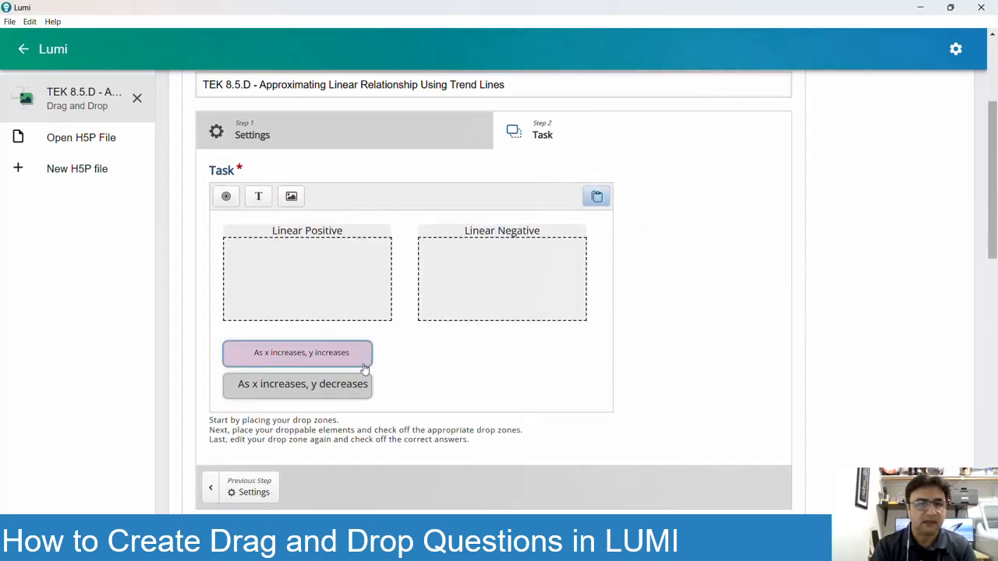
- Delete the "As x increases, y decreases" text element from the task
{"action": "left_click", "coordinate": [345, 386]}
{"action": "key", "text": "Delete"}
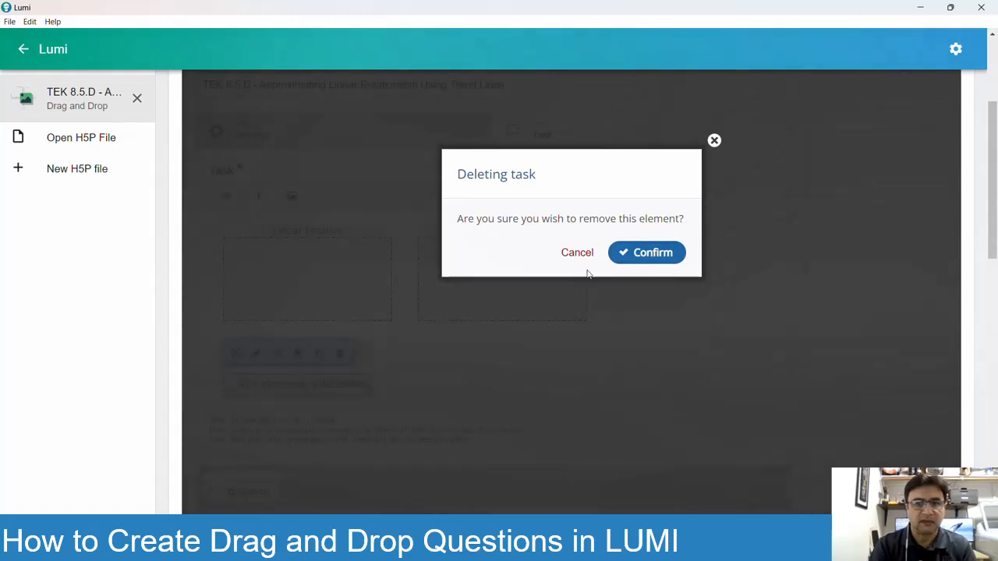
{"action": "left_click", "coordinate": [650, 258]}
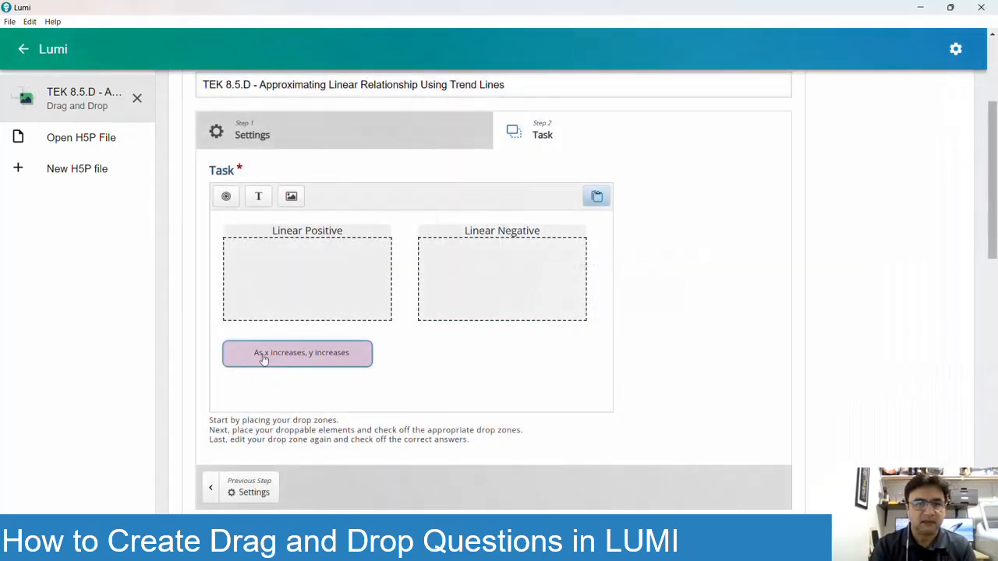
- Make five copies of the "As x increases, y increases" element, placing one directly below the original and another beside it
{"action": "left_click", "coordinate": [299, 355]}
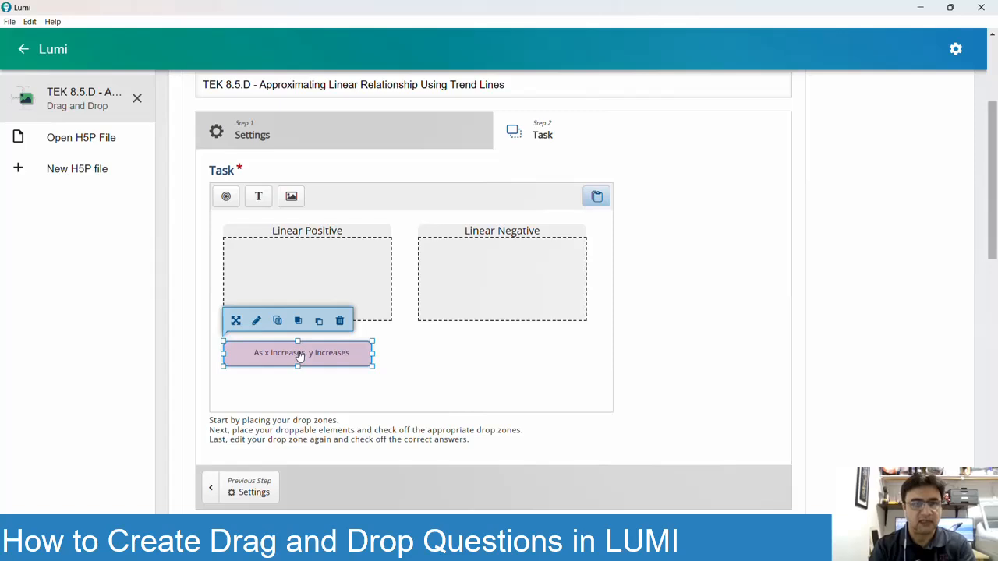
{"action": "key", "text": "ctrl+v"}
{"action": "key", "text": "ctrl+v"}
{"action": "key", "text": "ctrl+v"}
{"action": "key", "text": "ctrl+v"}
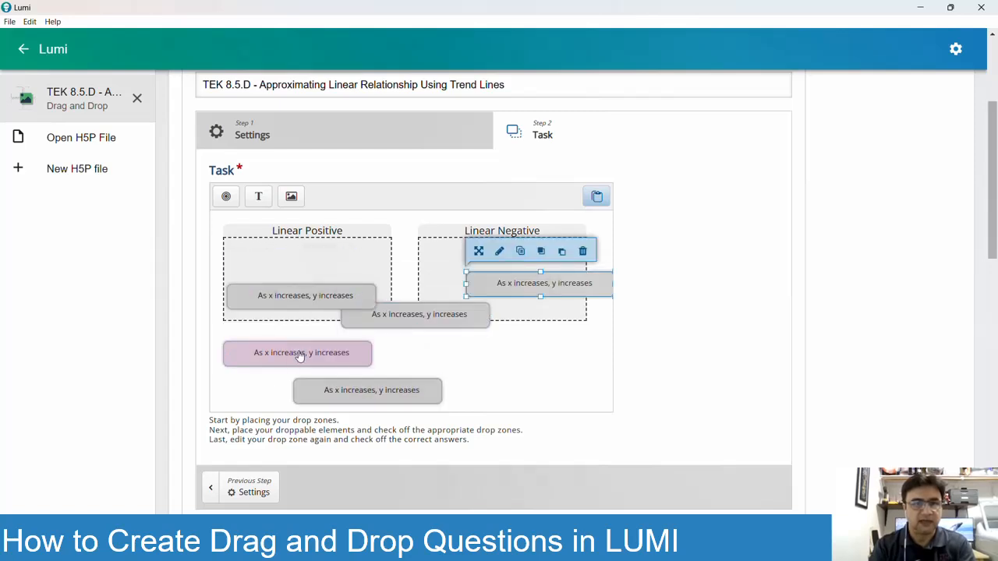
{"action": "key", "text": "ctrl+v"}
{"action": "left_click_drag", "start_coordinate": [315, 396], "coordinate": [245, 391]}
{"action": "left_click_drag", "start_coordinate": [427, 385], "coordinate": [467, 351]}
- Narrow the two stacked statements in the first column to fit their text, and move the neighbouring copy closer to them
{"action": "left_click", "coordinate": [363, 364]}
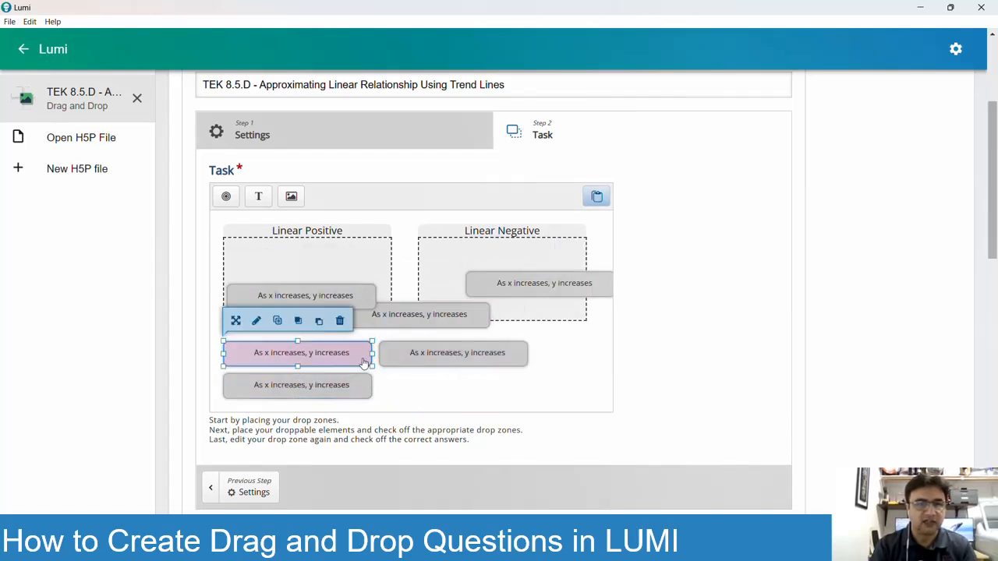
{"action": "left_click_drag", "start_coordinate": [373, 355], "coordinate": [341, 355]}
{"action": "left_click", "coordinate": [364, 393]}
{"action": "left_click_drag", "start_coordinate": [372, 387], "coordinate": [340, 387]}
{"action": "left_click_drag", "start_coordinate": [452, 360], "coordinate": [427, 363]}
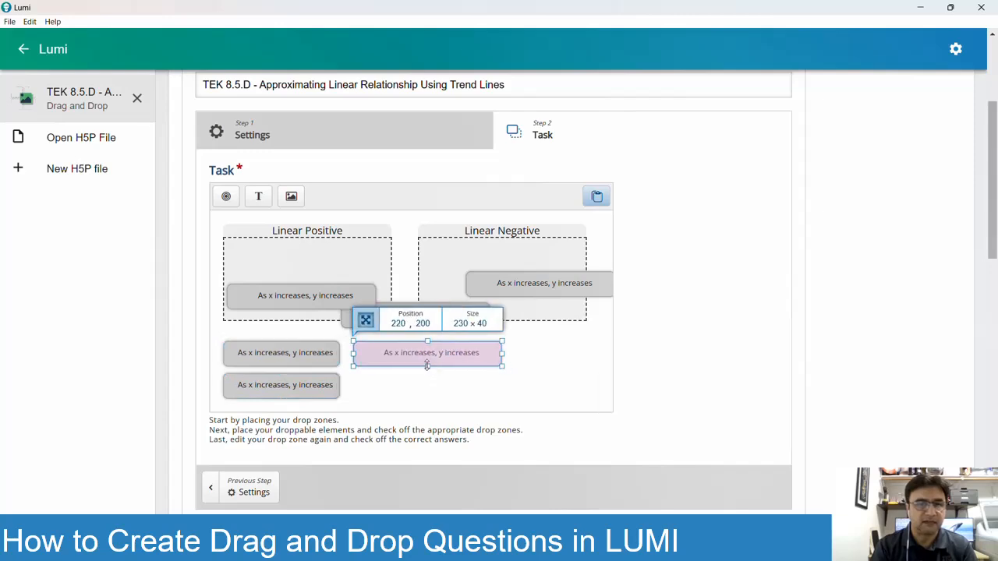
- Change the lower statement in the first column to "As x increases, y decreases" and save it
{"action": "double_click", "coordinate": [327, 385]}
{"action": "double_click", "coordinate": [307, 230]}
{"action": "type", "text": "decreases"}
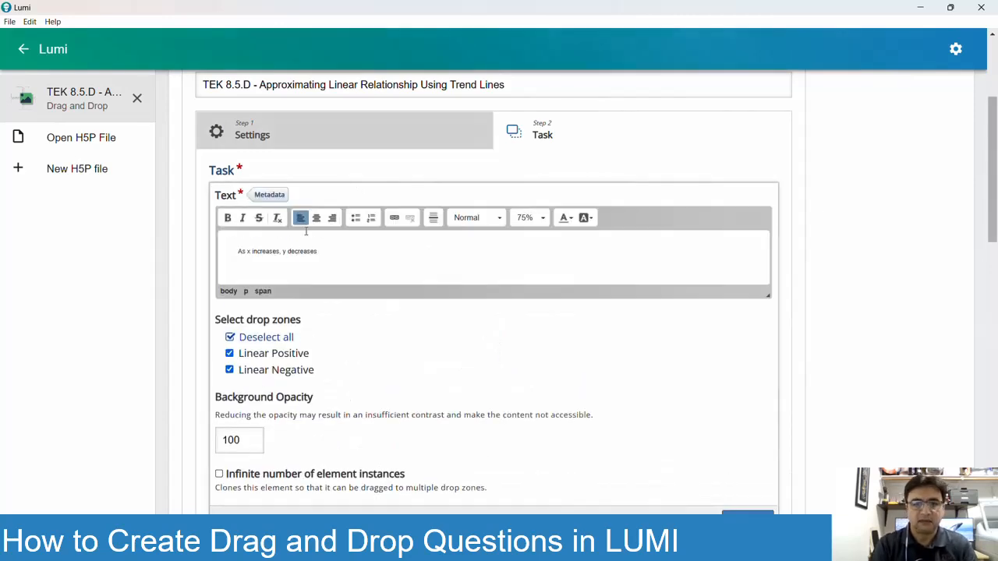
{"action": "left_click", "coordinate": [728, 512]}
- Move one loose copy to the lower row of the second column and another to the end of the upper row
{"action": "left_click_drag", "start_coordinate": [423, 318], "coordinate": [427, 389]}
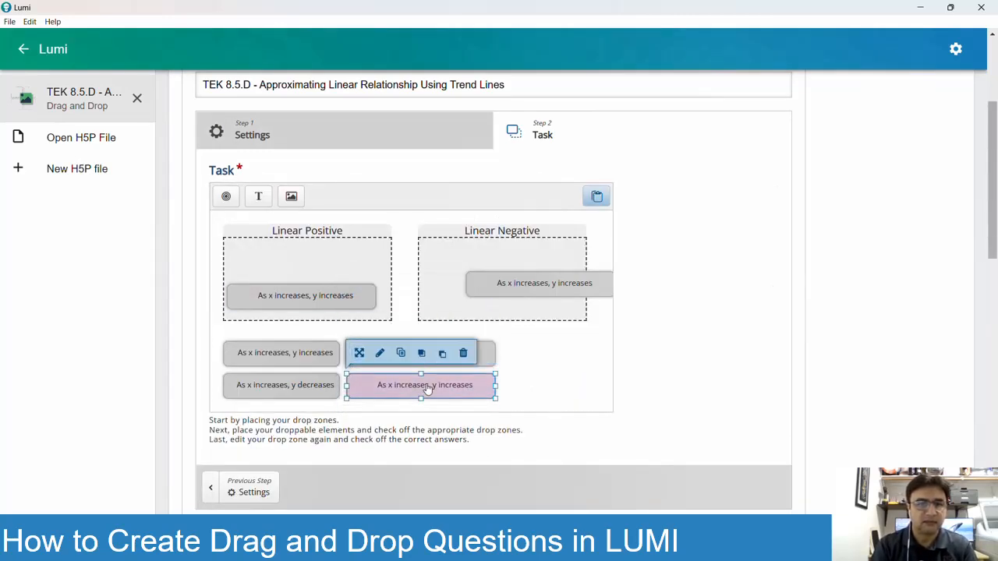
{"action": "left_click_drag", "start_coordinate": [318, 289], "coordinate": [556, 347]}
- Replace the upper second-column statement with "Positive slope" copied from the Notepad notes, centre the text, and save it
{"action": "left_click", "coordinate": [470, 358]}
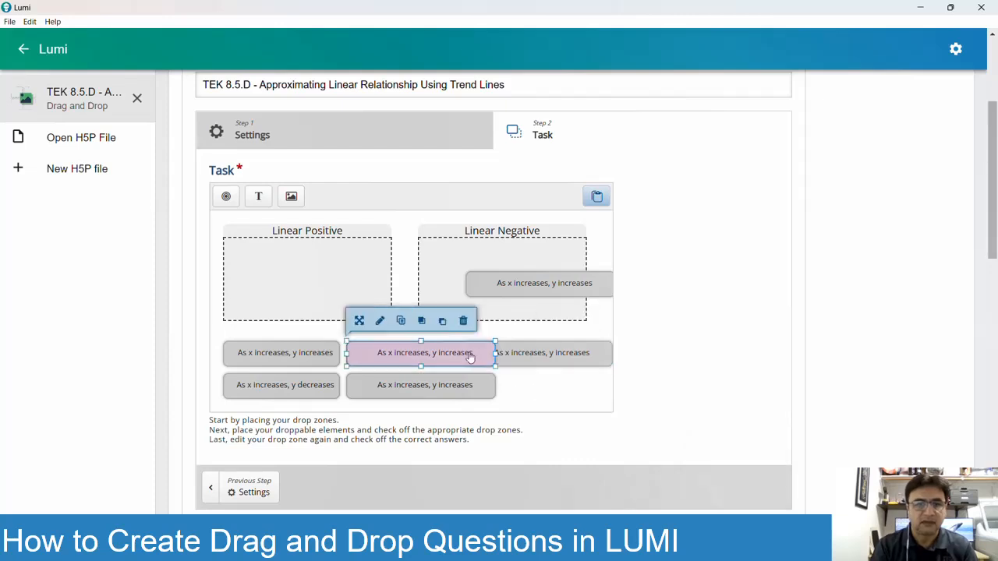
{"action": "double_click", "coordinate": [470, 358]}
{"action": "left_click", "coordinate": [655, 549]}
{"action": "triple_click", "coordinate": [479, 138]}
{"action": "key", "text": "ctrl+c"}
{"action": "left_click", "coordinate": [654, 549]}
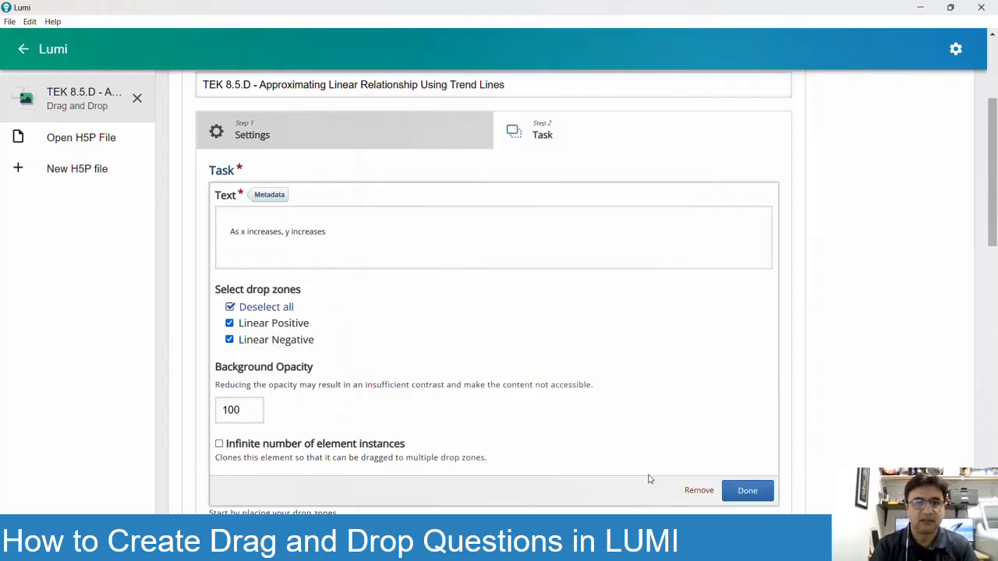
{"action": "triple_click", "coordinate": [258, 231]}
{"action": "key", "text": "ctrl+v"}
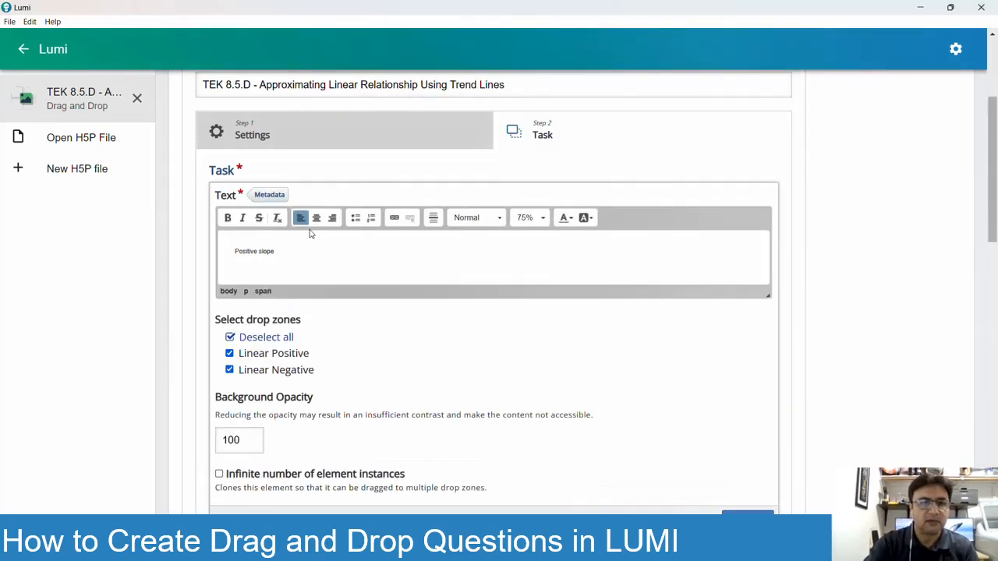
{"action": "left_click", "coordinate": [316, 218]}
{"action": "left_click", "coordinate": [747, 513]}
- Replace the lower second-column statement with the copied slope text, change it to "Negative slope", and save it
{"action": "left_click", "coordinate": [394, 388]}
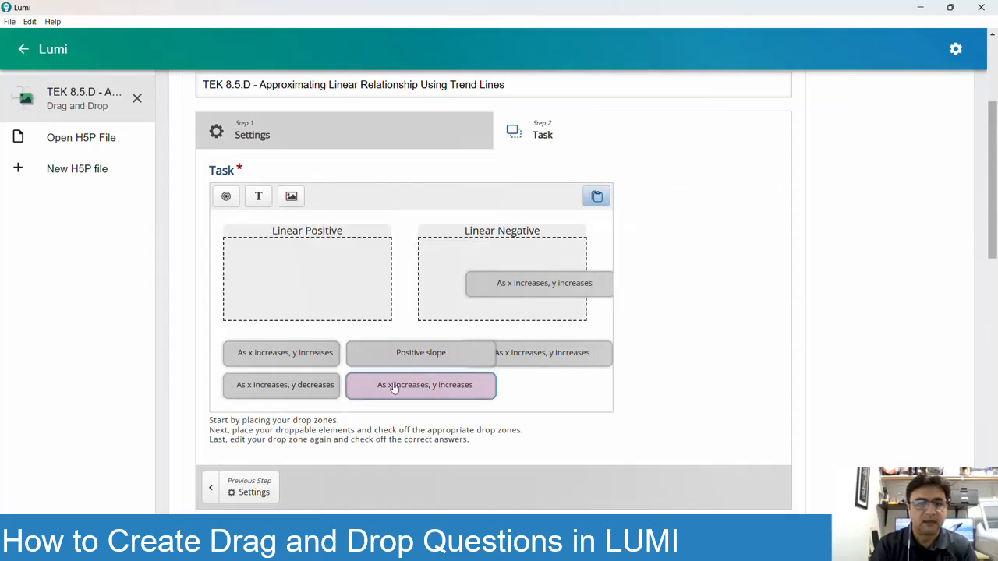
{"action": "double_click", "coordinate": [394, 387]}
{"action": "triple_click", "coordinate": [328, 231]}
{"action": "key", "text": "ctrl+v"}
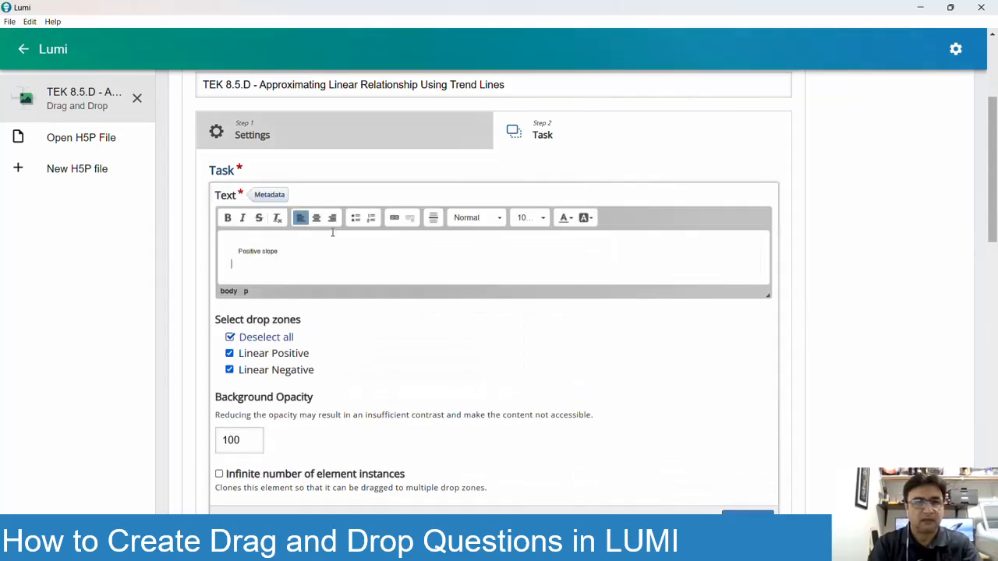
{"action": "double_click", "coordinate": [242, 251]}
{"action": "type", "text": "Negative"}
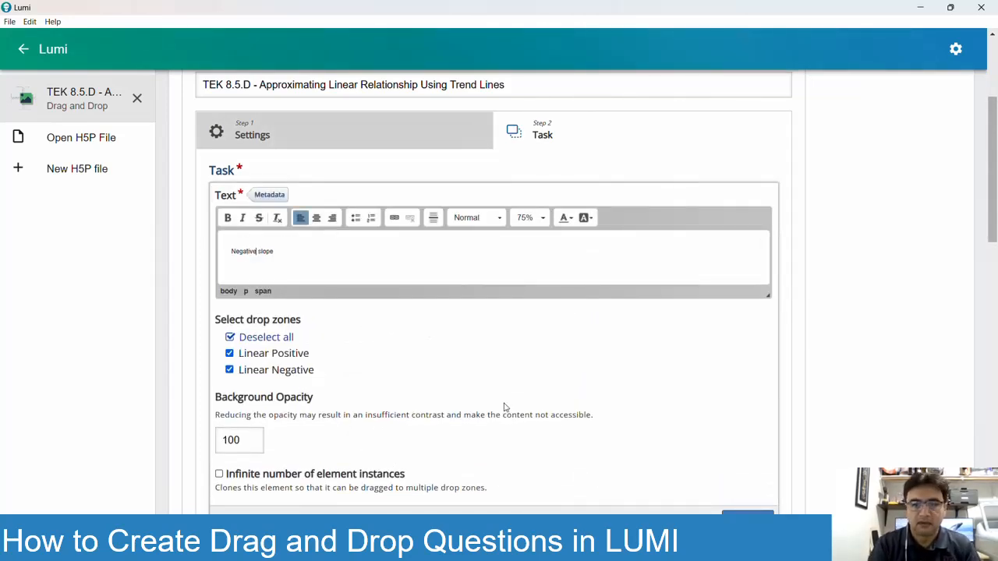
{"action": "left_click", "coordinate": [748, 512]}
- Narrow the two slope statements to fit their text, and move the neighbouring upper-row copy closer to them
{"action": "left_click", "coordinate": [398, 352]}
{"action": "left_click", "coordinate": [456, 383]}
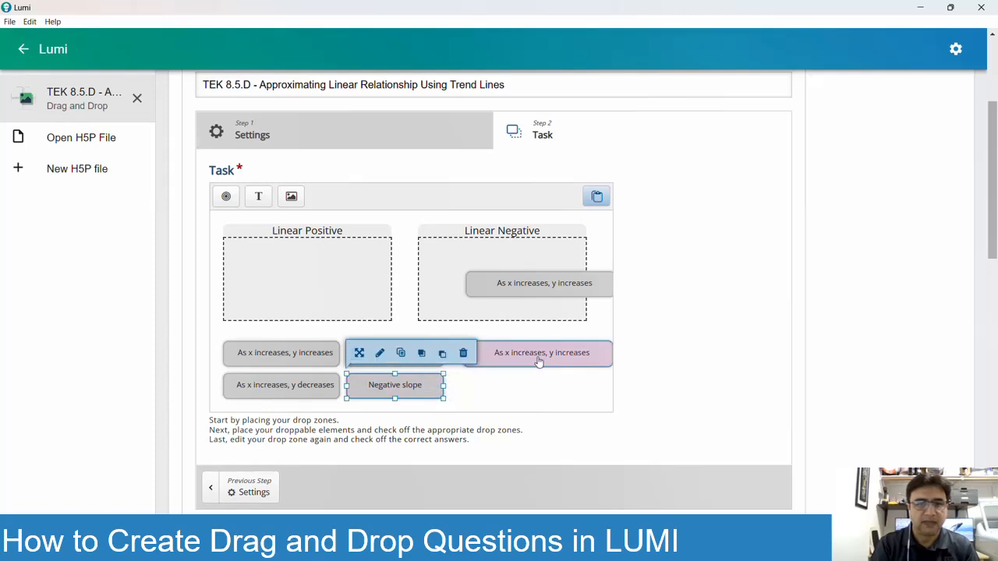
{"action": "left_click_drag", "start_coordinate": [538, 361], "coordinate": [523, 361]}
- Replace the upper third-column statement with "Data points trending upwards on the right" copied from the Notepad notes, and centre the text
{"action": "key", "text": "alt+Tab"}
{"action": "triple_click", "coordinate": [506, 151]}
{"action": "key", "text": "ctrl+c"}
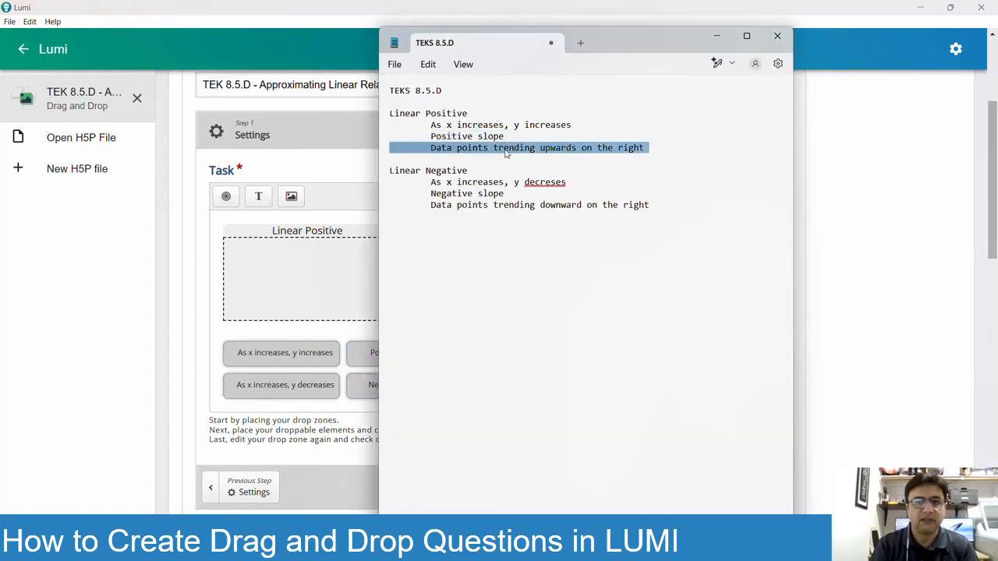
{"action": "key", "text": "alt+Tab"}
{"action": "double_click", "coordinate": [516, 355]}
{"action": "left_click", "coordinate": [336, 234]}
{"action": "key", "text": "ctrl+a"}
{"action": "key", "text": "ctrl+v"}
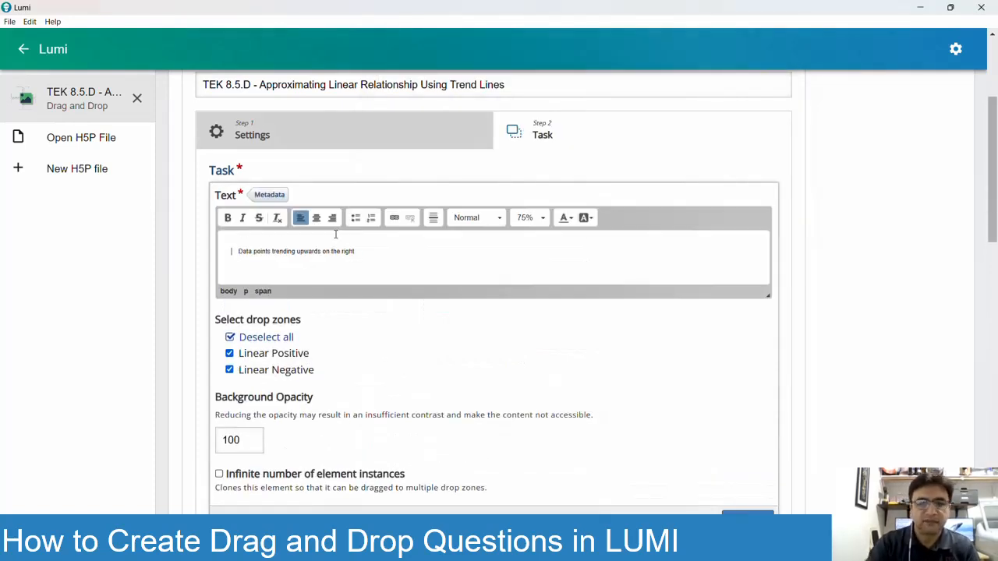
{"action": "left_click", "coordinate": [316, 218]}
- Move the last loose copy to the lower row of the third column and give it the upper statement's text, centred
{"action": "left_click_drag", "start_coordinate": [568, 283], "coordinate": [551, 386]}
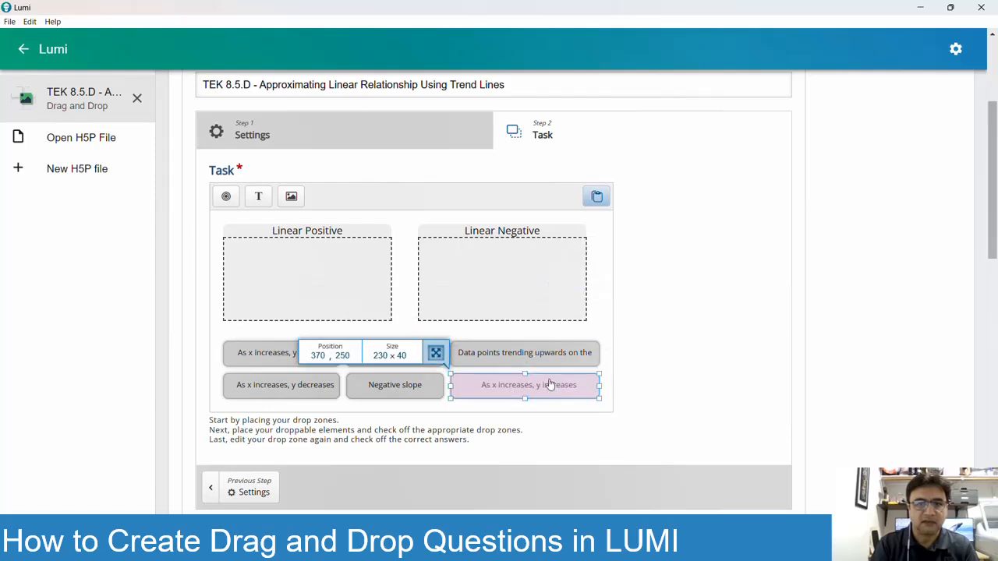
{"action": "double_click", "coordinate": [591, 357]}
{"action": "triple_click", "coordinate": [469, 251]}
{"action": "key", "text": "ctrl+c"}
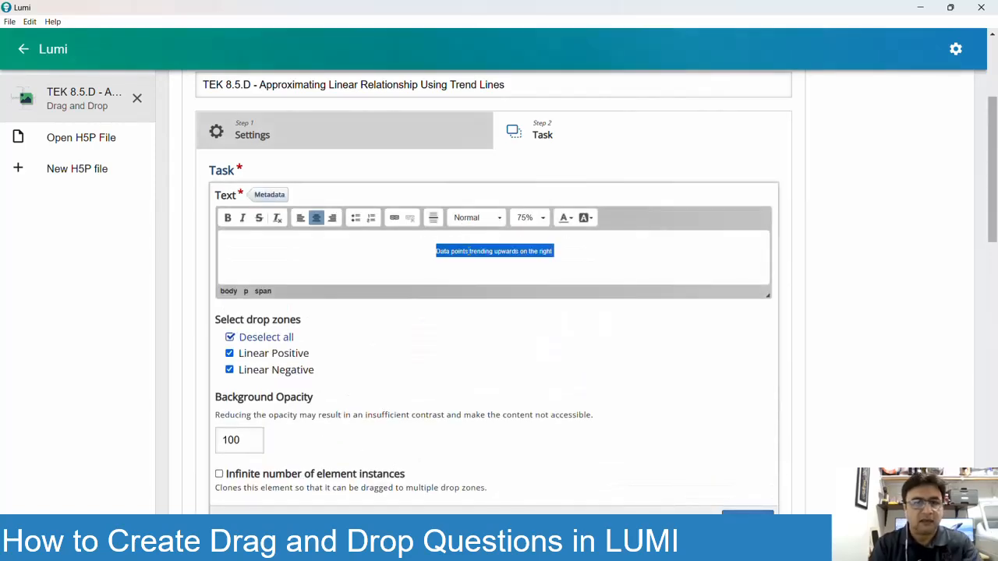
{"action": "left_click", "coordinate": [747, 513]}
{"action": "double_click", "coordinate": [554, 383]}
{"action": "triple_click", "coordinate": [424, 238]}
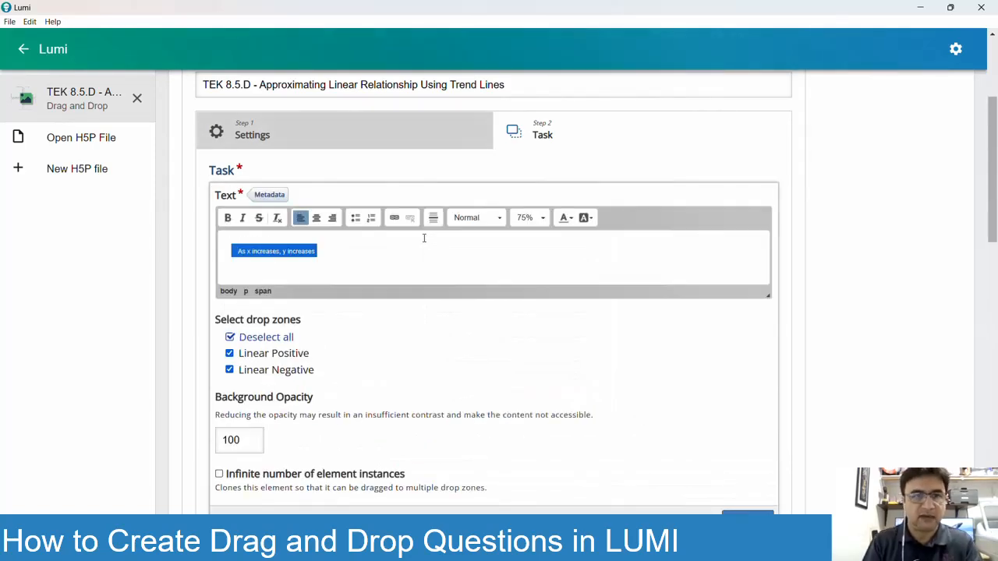
{"action": "key", "text": "ctrl+v"}
{"action": "left_click", "coordinate": [316, 217]}
{"action": "left_click", "coordinate": [747, 512]}
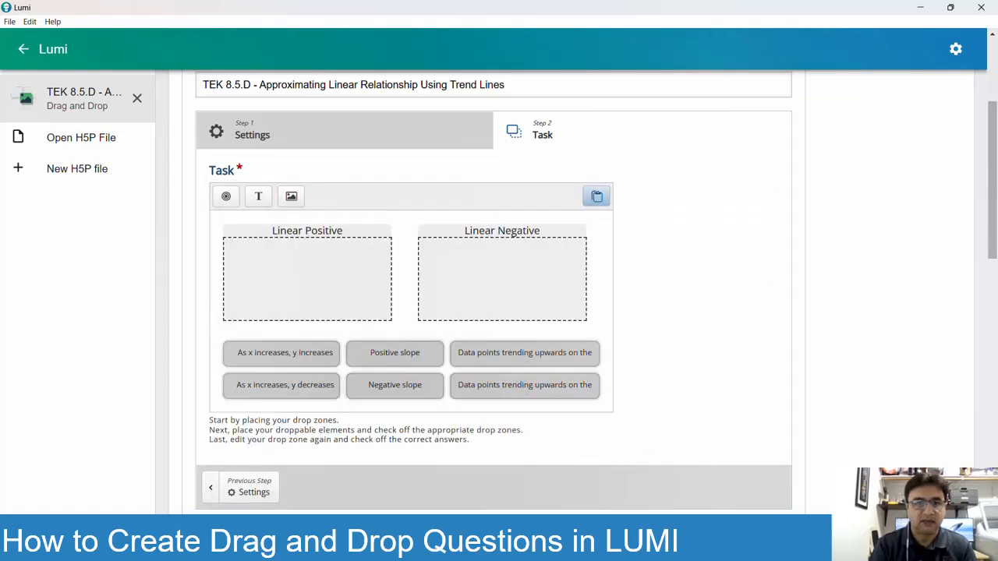
- Change "upwards" to "downwards" in the lower third-column statement and save it
{"action": "double_click", "coordinate": [535, 386]}
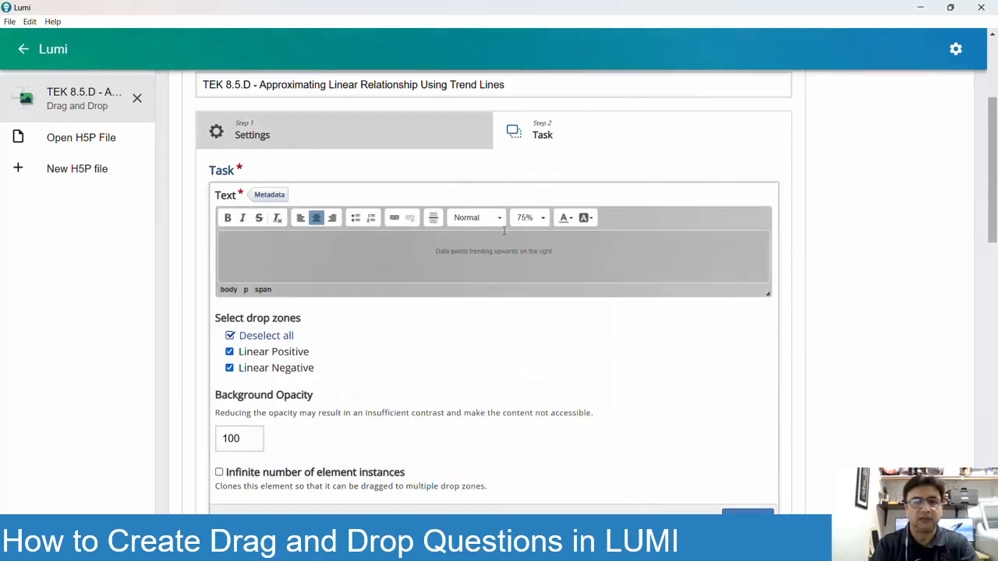
{"action": "double_click", "coordinate": [504, 251]}
{"action": "type", "text": "downwa"}
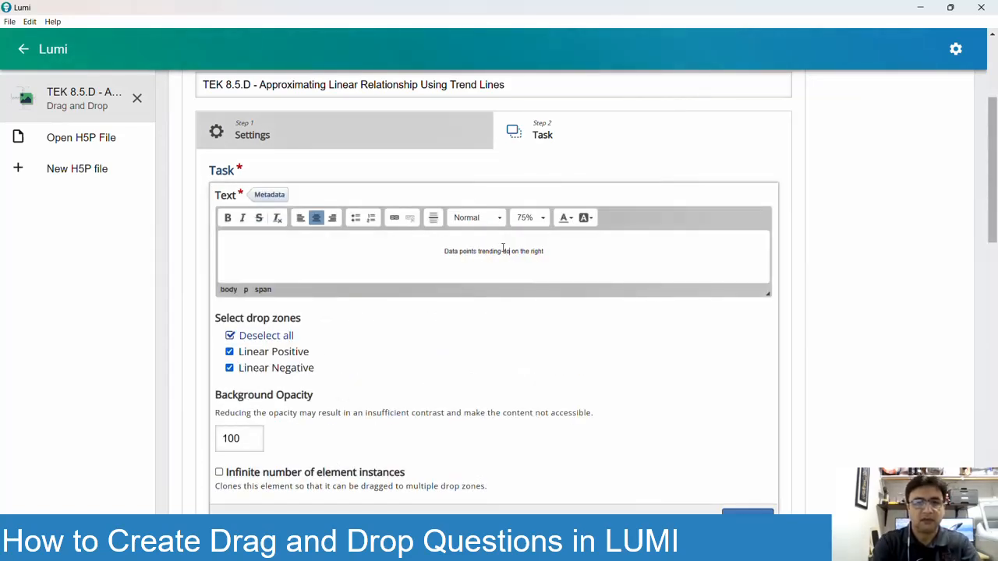
{"action": "type", "text": "rds"}
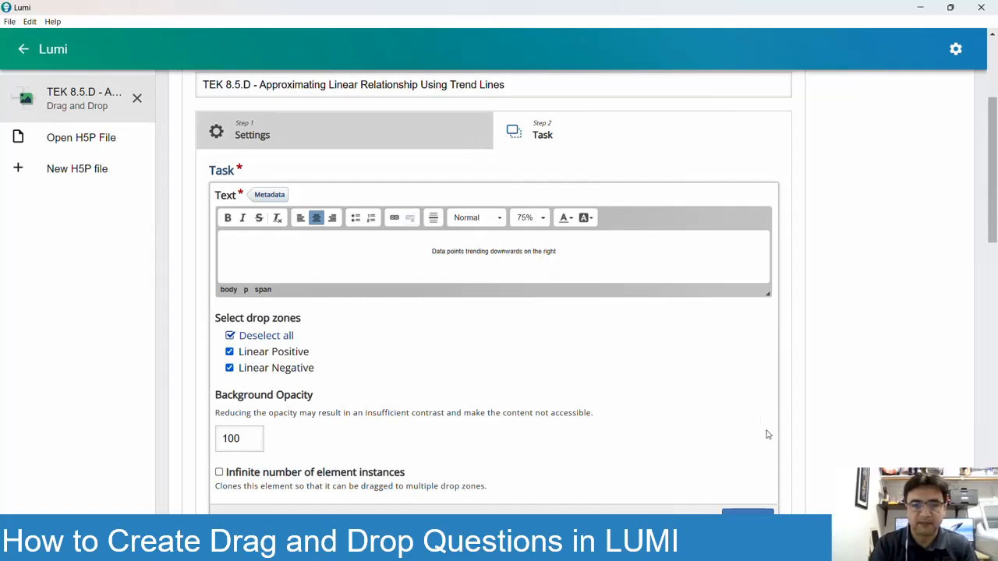
{"action": "left_click", "coordinate": [747, 513]}
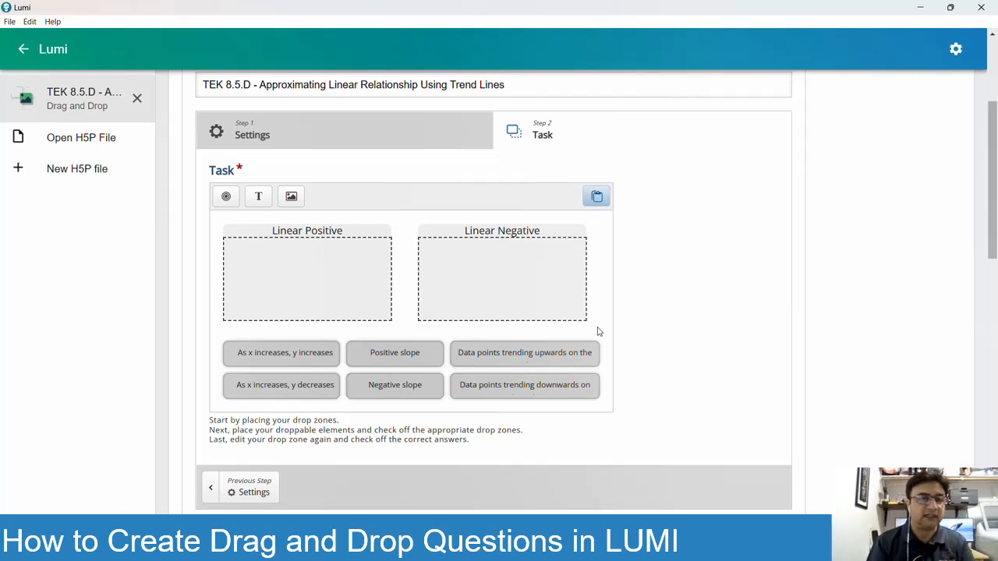
- Mark "As x increases, y increases", "Data points trending upwards" and "Positive slope" as correct elements for the Linear Positive zone, and save it
{"action": "double_click", "coordinate": [308, 264]}
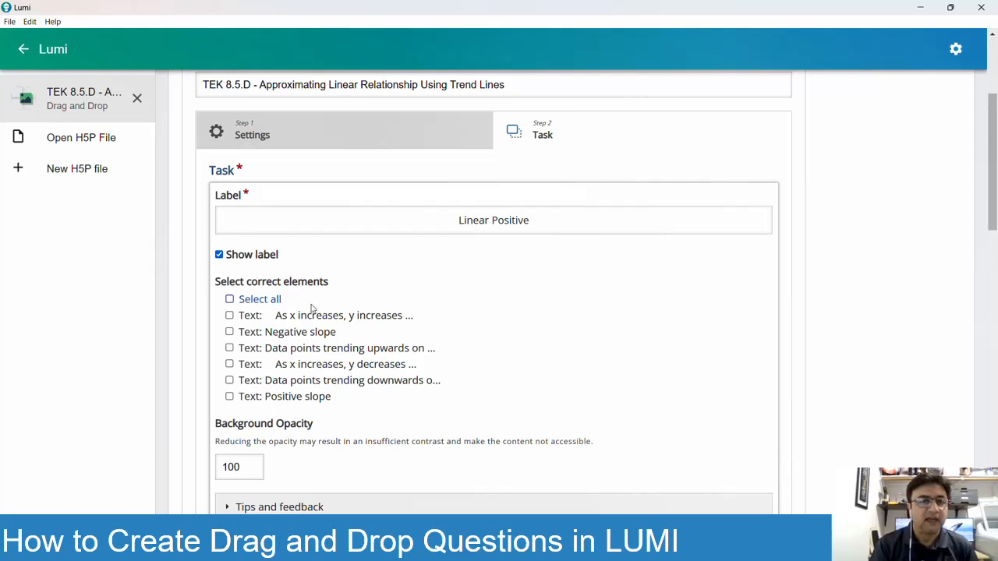
{"action": "left_click", "coordinate": [229, 316]}
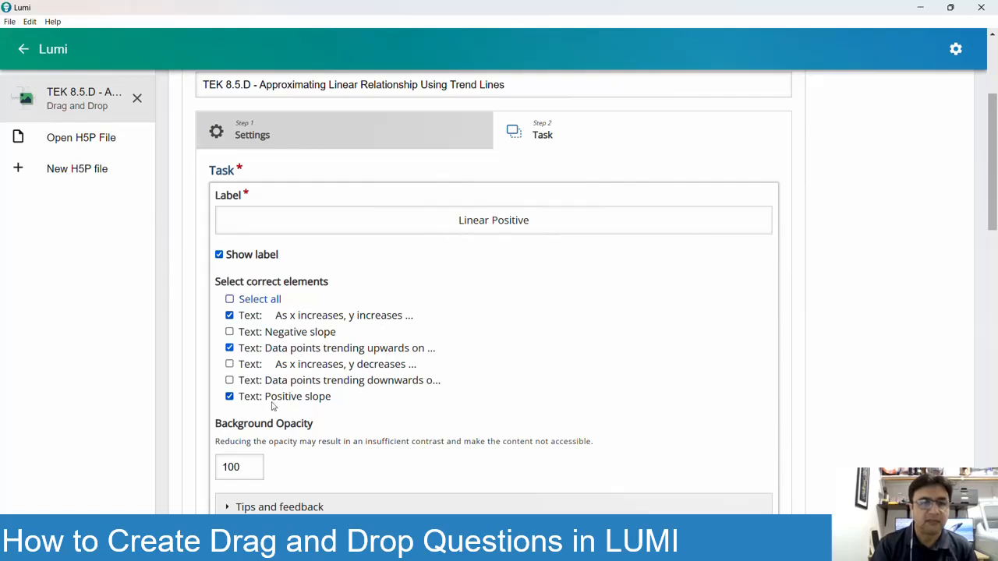
{"action": "scroll", "coordinate": [807, 390], "scroll_direction": "down", "scroll_amount": 1}
{"action": "scroll", "coordinate": [807, 390], "scroll_direction": "down", "scroll_amount": 1}
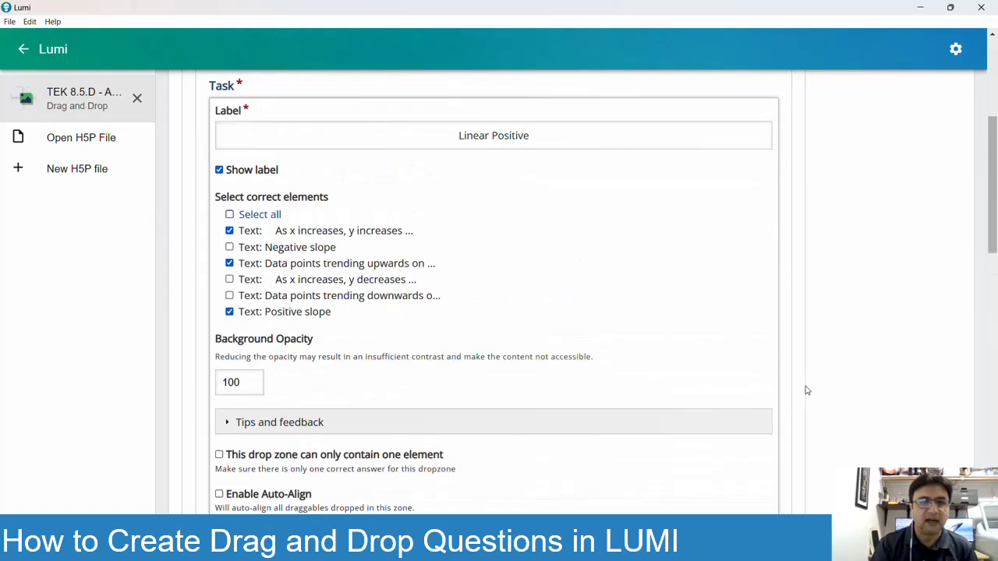
{"action": "scroll", "coordinate": [807, 390], "scroll_direction": "up", "scroll_amount": 1}
{"action": "scroll", "coordinate": [807, 390], "scroll_direction": "down", "scroll_amount": 3}
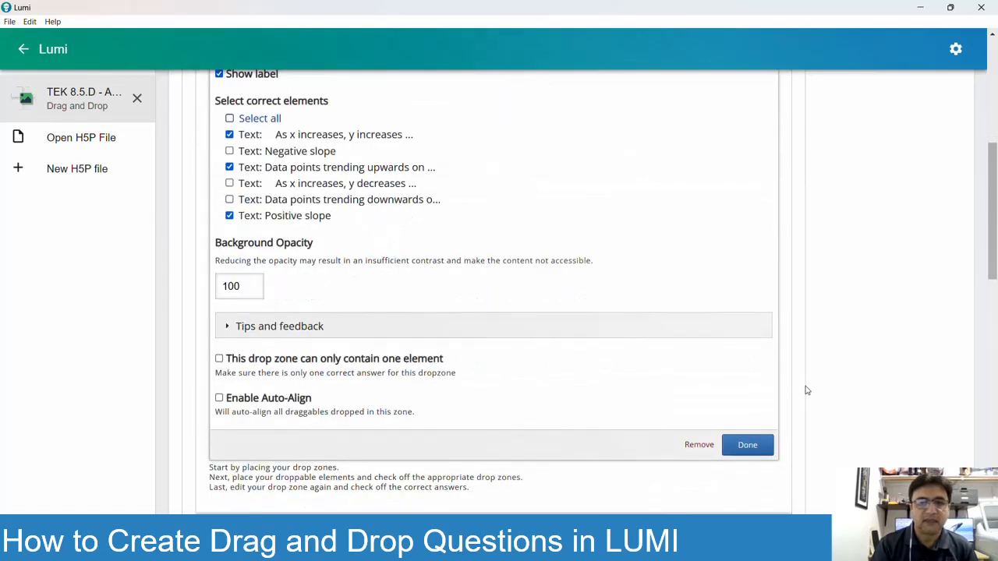
{"action": "left_click", "coordinate": [741, 446]}
- Mark "Negative slope", "As x increases, y decreases" and "Data points trending downwards" as correct elements for the Linear Negative zone, and save it
{"action": "scroll", "coordinate": [616, 180], "scroll_direction": "up", "scroll_amount": 3}
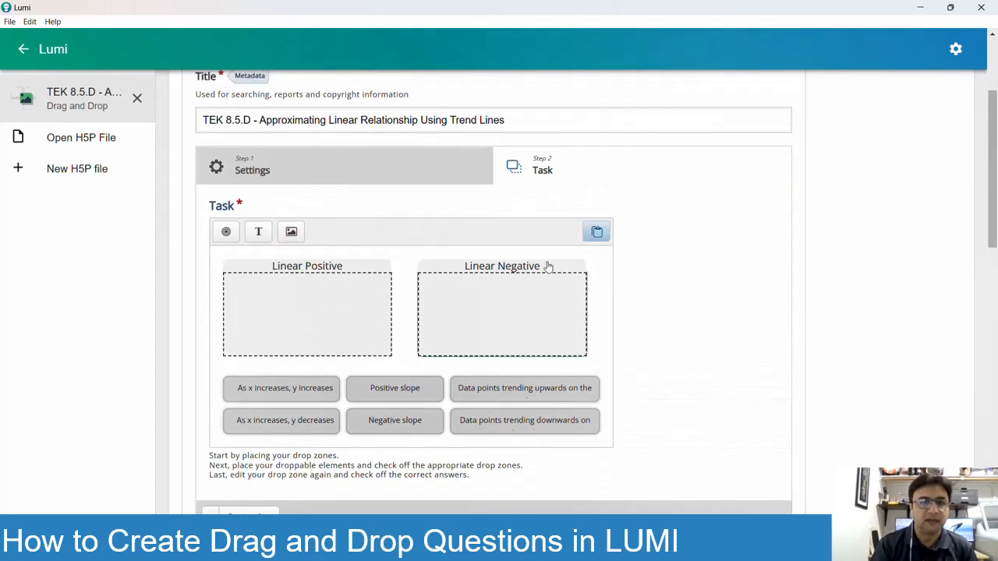
{"action": "left_click", "coordinate": [524, 307]}
{"action": "double_click", "coordinate": [526, 307]}
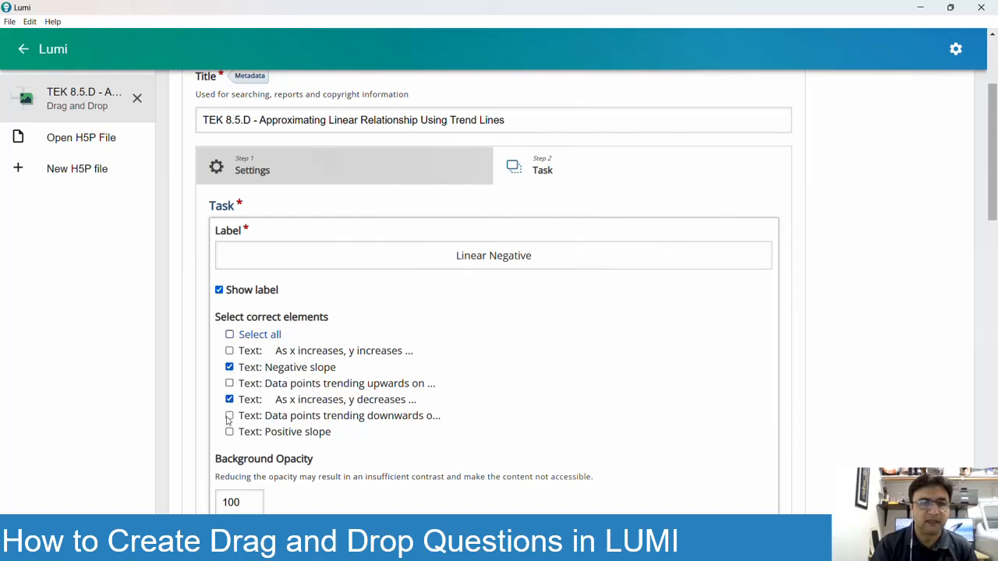
{"action": "left_click", "coordinate": [229, 415]}
{"action": "scroll", "coordinate": [512, 426], "scroll_direction": "down", "scroll_amount": 4}
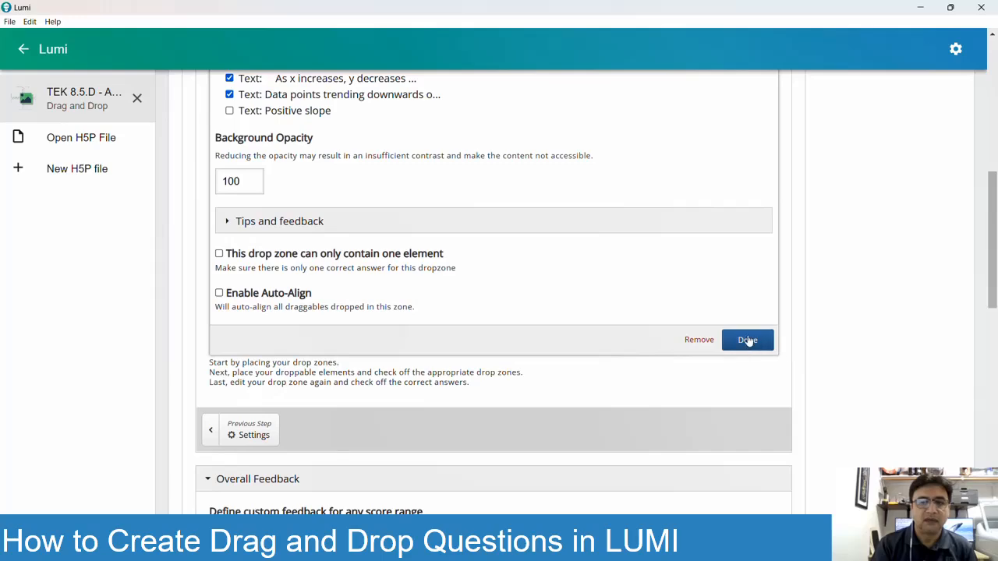
{"action": "left_click", "coordinate": [748, 340]}
- Preview the question and place the positive slope, y increases and upward trend statements in the Linear Positive zone
{"action": "scroll", "coordinate": [747, 340], "scroll_direction": "up", "scroll_amount": 6}
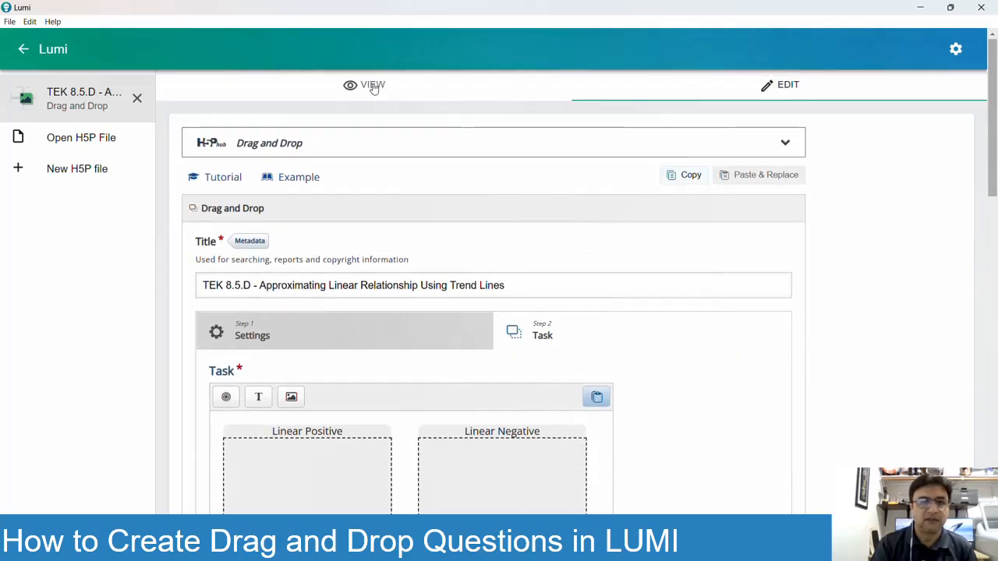
{"action": "left_click", "coordinate": [393, 93]}
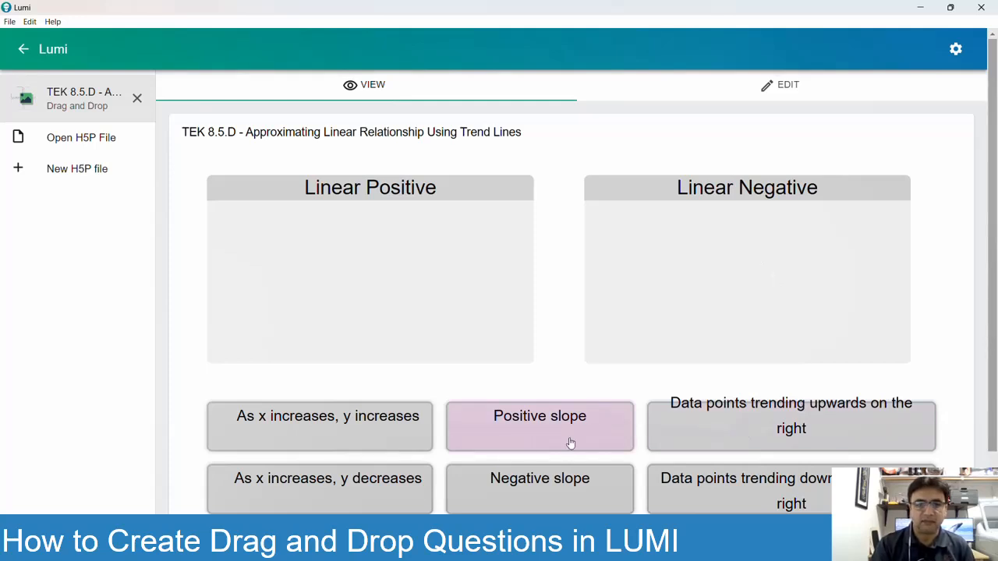
{"action": "left_click_drag", "start_coordinate": [564, 448], "coordinate": [464, 283]}
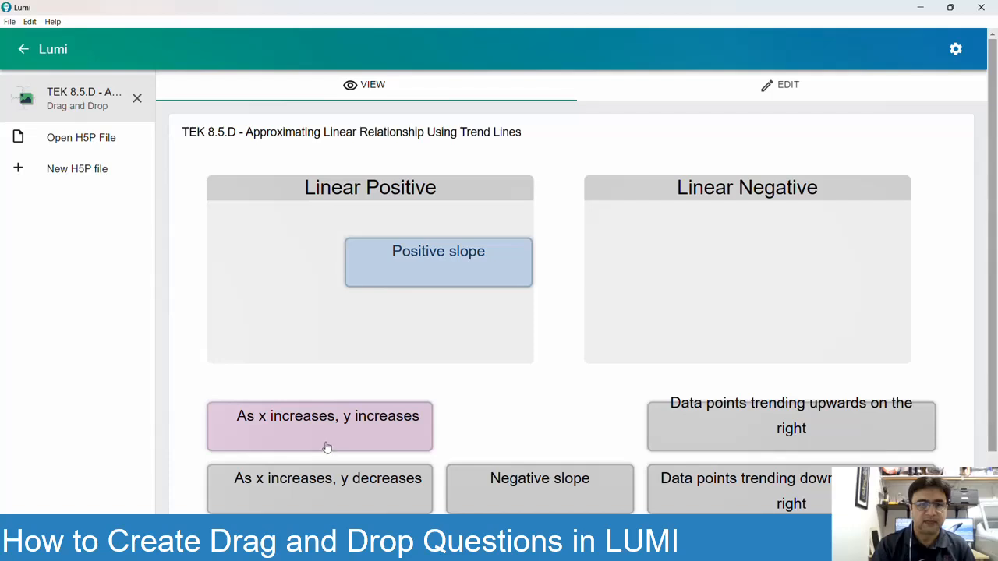
{"action": "left_click_drag", "start_coordinate": [330, 439], "coordinate": [350, 341]}
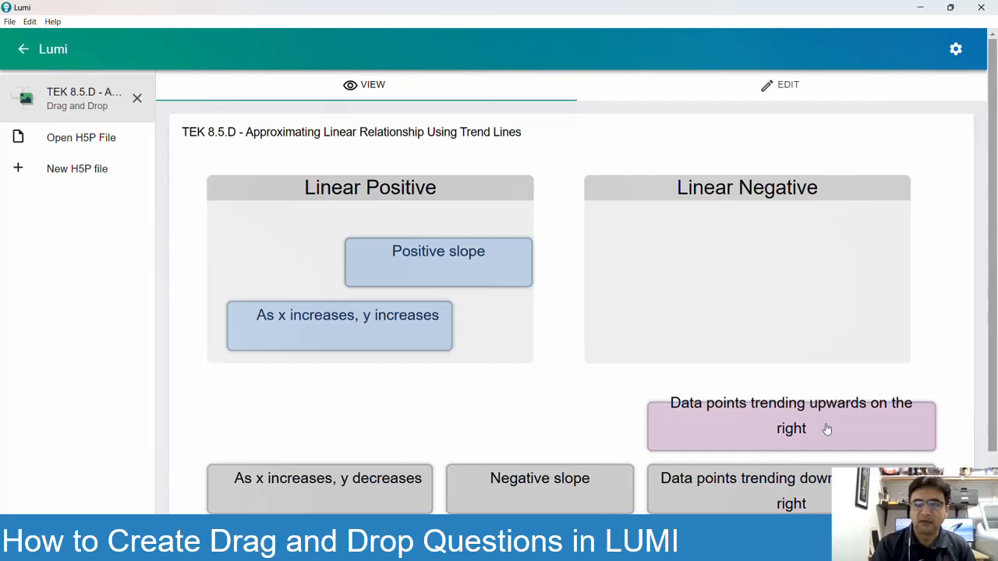
{"action": "left_click_drag", "start_coordinate": [724, 401], "coordinate": [401, 257]}
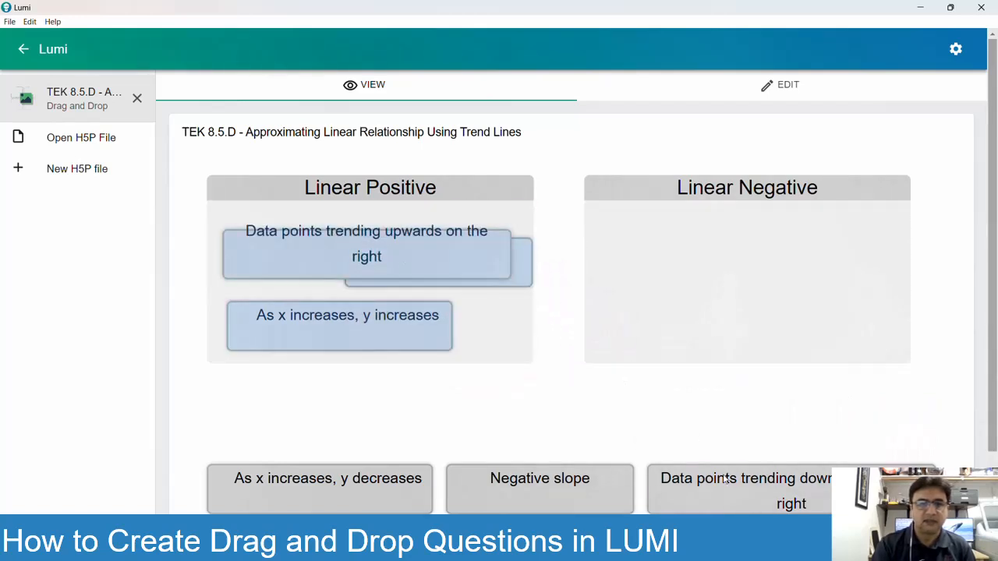
- Place the downward trend, negative slope and y decreases statements in the Linear Negative zone, and check the answers
{"action": "left_click_drag", "start_coordinate": [725, 483], "coordinate": [723, 305]}
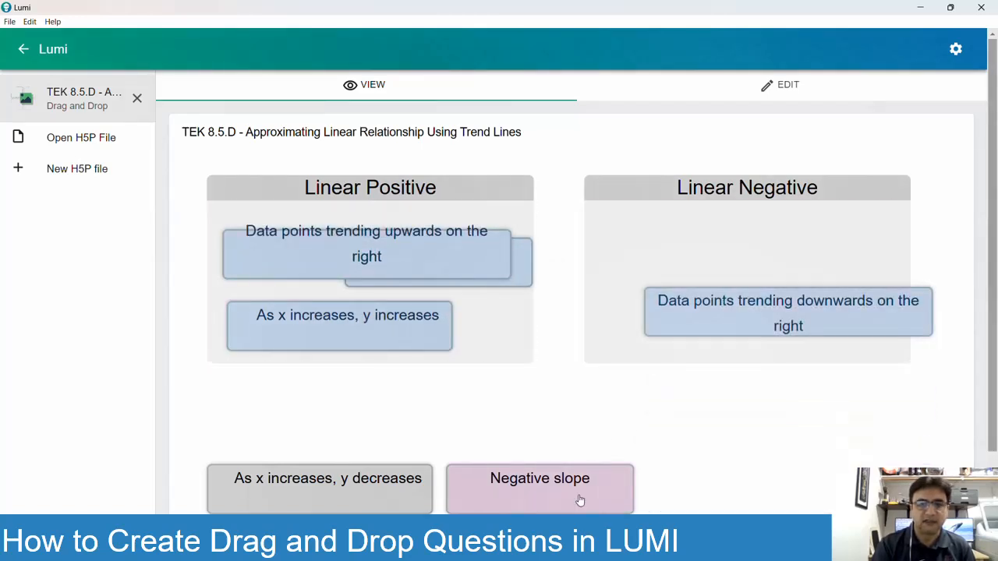
{"action": "left_click_drag", "start_coordinate": [577, 508], "coordinate": [757, 264]}
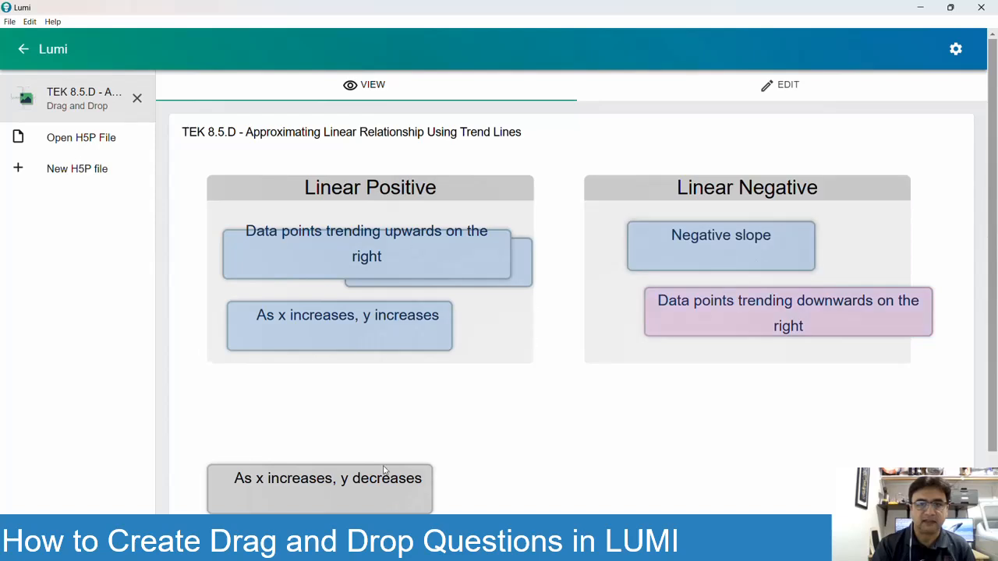
{"action": "left_click_drag", "start_coordinate": [348, 494], "coordinate": [798, 298]}
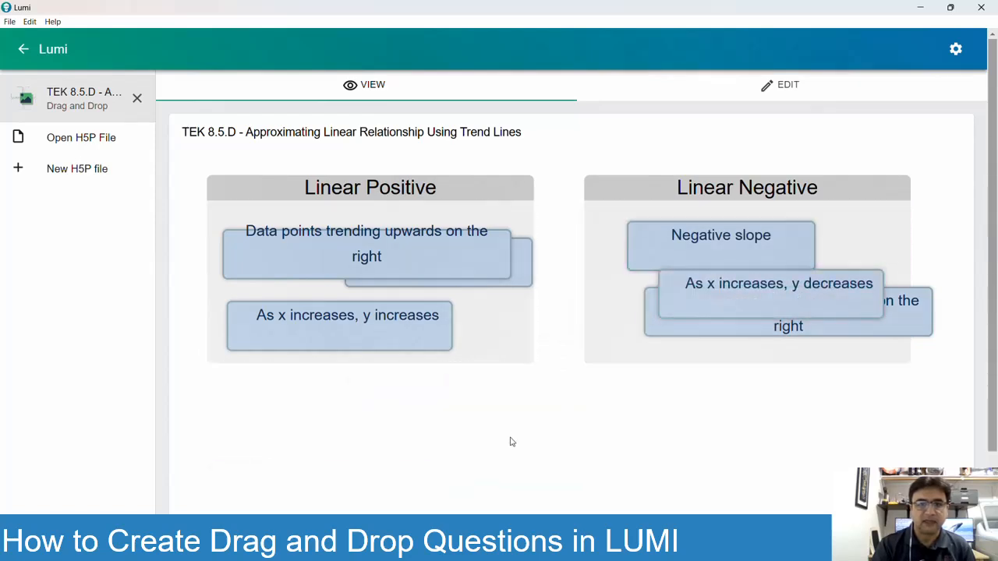
{"action": "scroll", "coordinate": [512, 442], "scroll_direction": "down", "scroll_amount": 1}
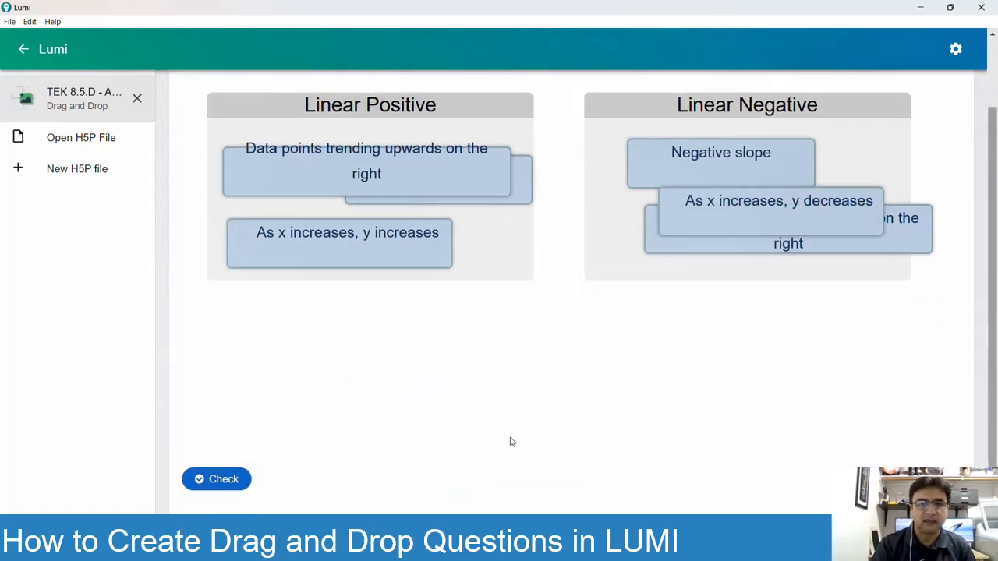
{"action": "left_click", "coordinate": [234, 485]}
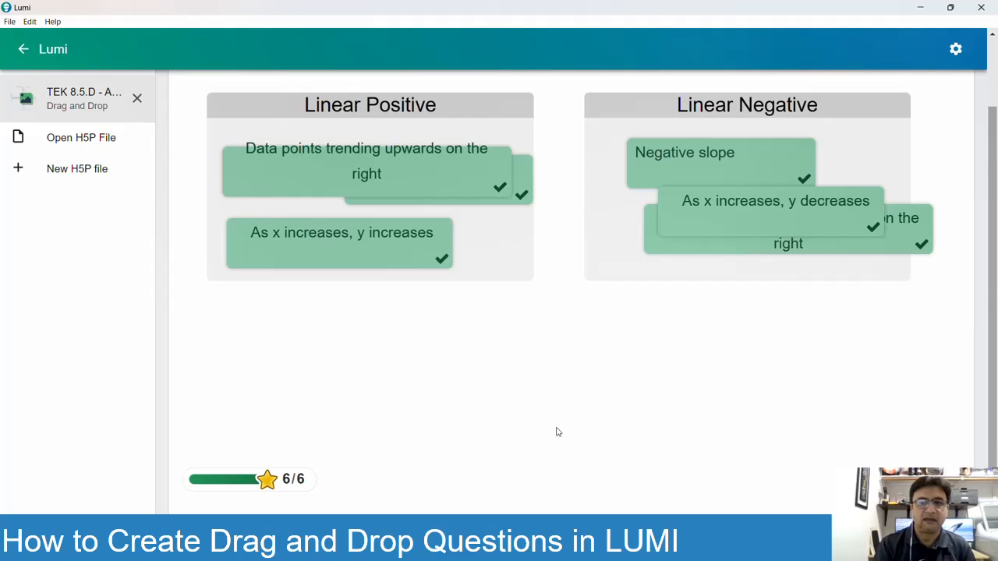
{"action": "scroll", "coordinate": [557, 432], "scroll_direction": "up", "scroll_amount": 2}
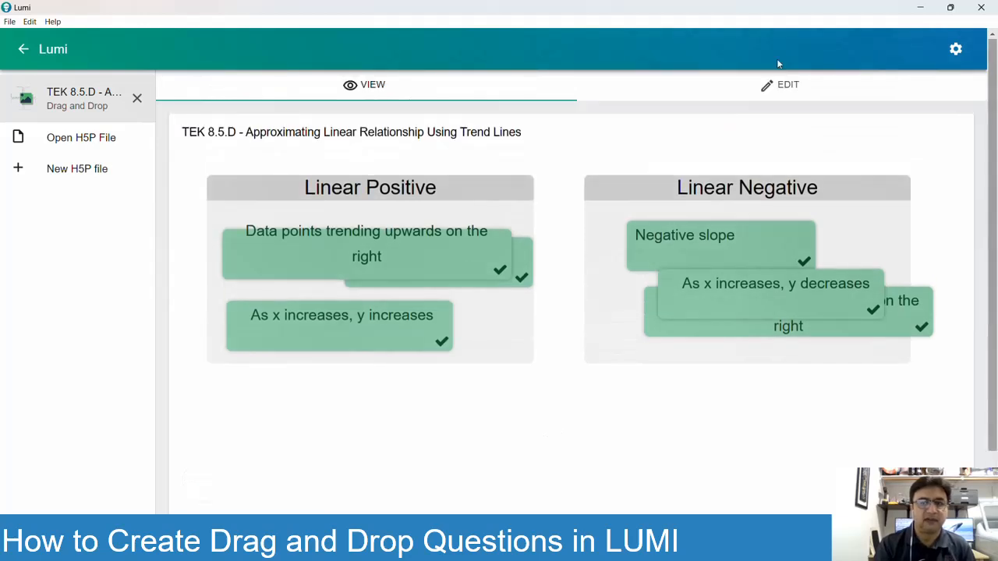
- Restart the preview and place "Positive slope" and "As x increases, y increases" in the Linear Positive zone
{"action": "left_click", "coordinate": [780, 85]}
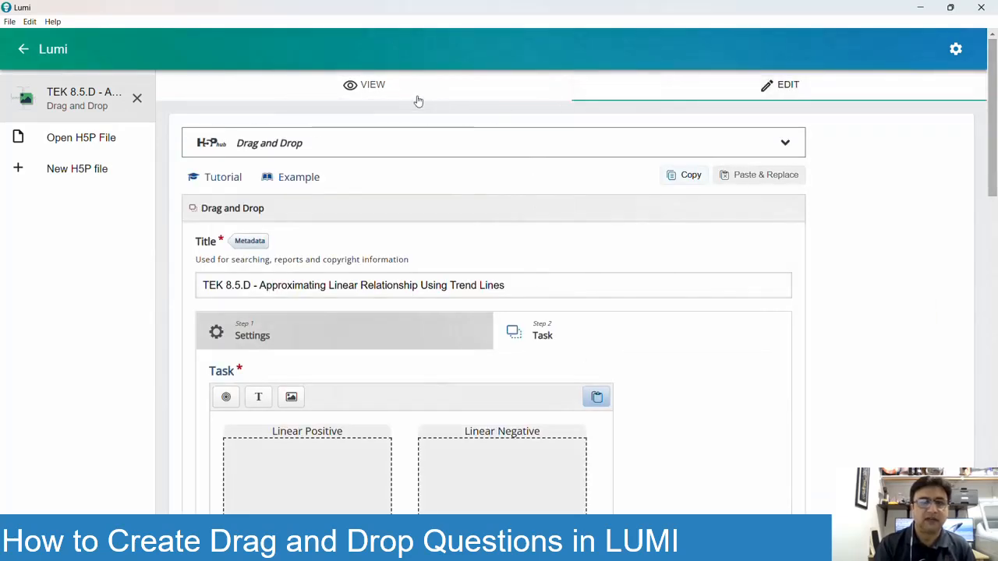
{"action": "left_click", "coordinate": [367, 85]}
{"action": "scroll", "coordinate": [514, 272], "scroll_direction": "down", "scroll_amount": 2}
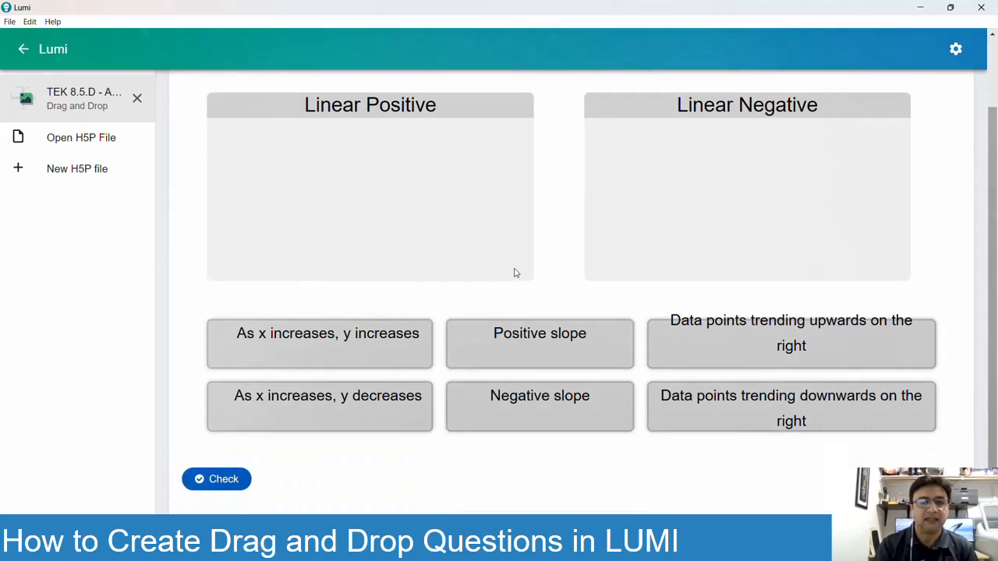
{"action": "left_click_drag", "start_coordinate": [527, 350], "coordinate": [352, 174]}
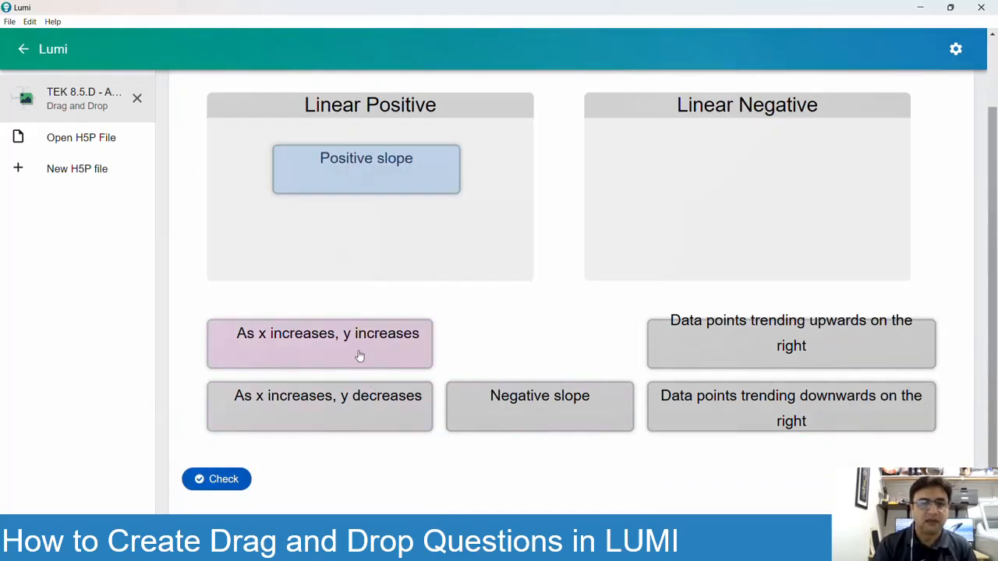
{"action": "left_click_drag", "start_coordinate": [360, 355], "coordinate": [382, 245]}
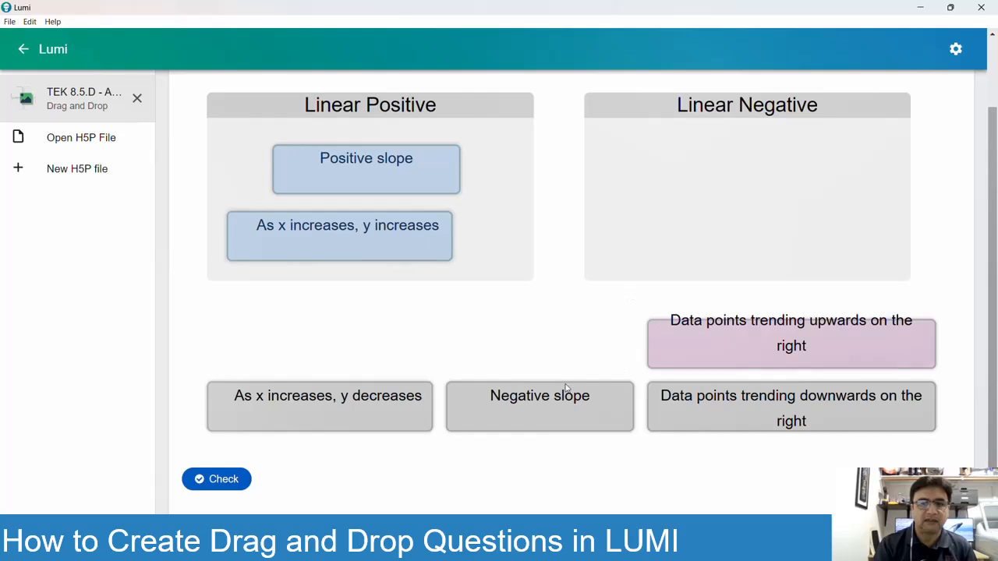
- Put the two trending statements in the wrong zones, add "Negative slope" and "As x increases, y decreases" to Linear Negative, and check the answers
{"action": "left_click_drag", "start_coordinate": [802, 327], "coordinate": [760, 145]}
{"action": "left_click_drag", "start_coordinate": [761, 396], "coordinate": [371, 191]}
{"action": "left_click_drag", "start_coordinate": [533, 377], "coordinate": [721, 245]}
{"action": "left_click_drag", "start_coordinate": [325, 394], "coordinate": [750, 201]}
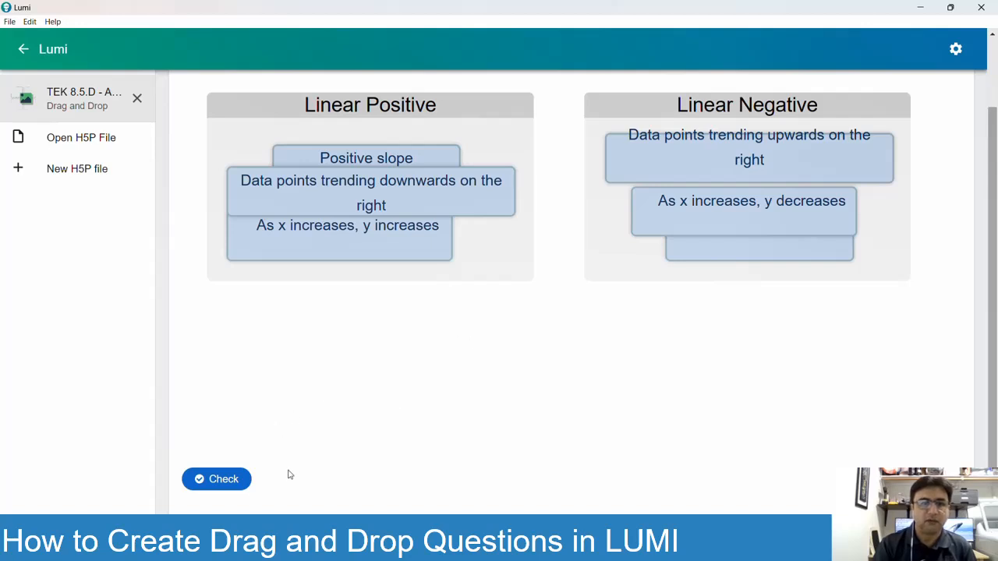
{"action": "left_click", "coordinate": [224, 480]}
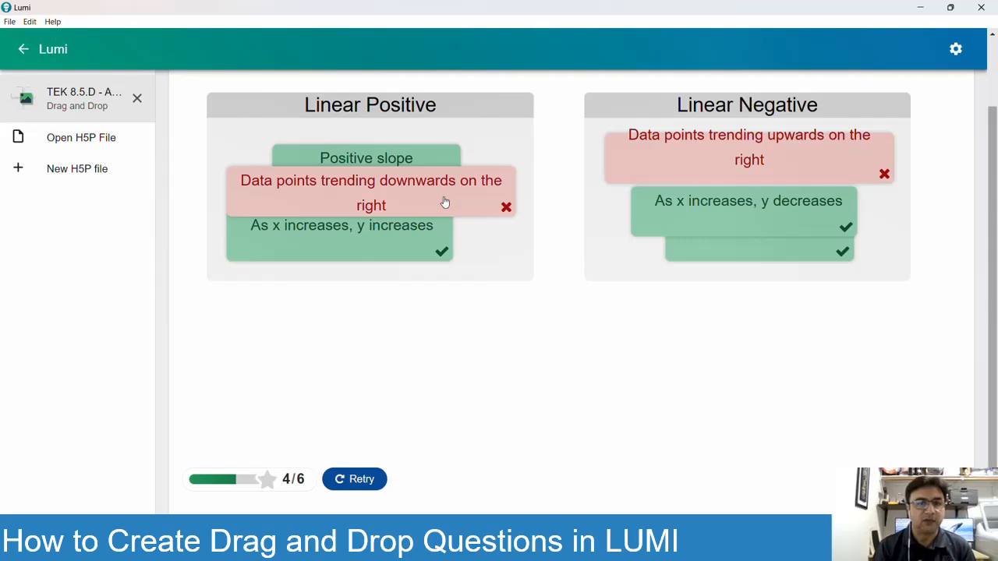
- Return to editing and start saving the question as an H5P package in the Downloads folder
{"action": "scroll", "coordinate": [672, 298], "scroll_direction": "up", "scroll_amount": 2}
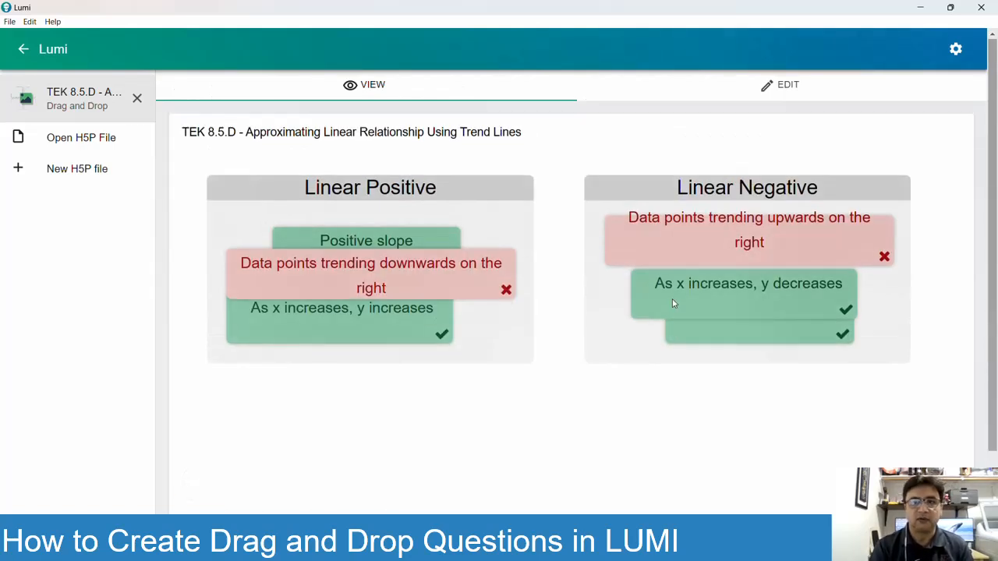
{"action": "left_click", "coordinate": [786, 87]}
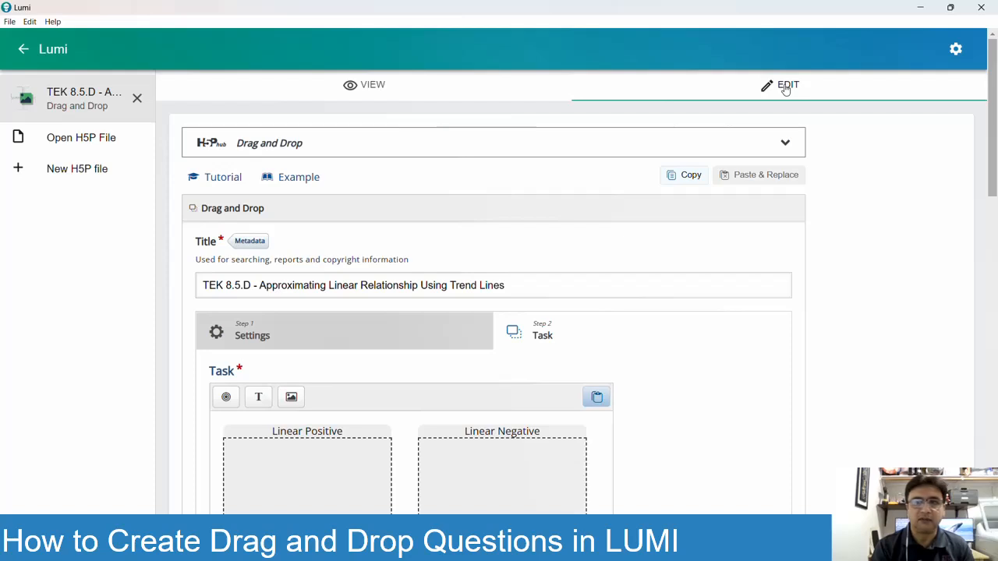
{"action": "left_click", "coordinate": [9, 23]}
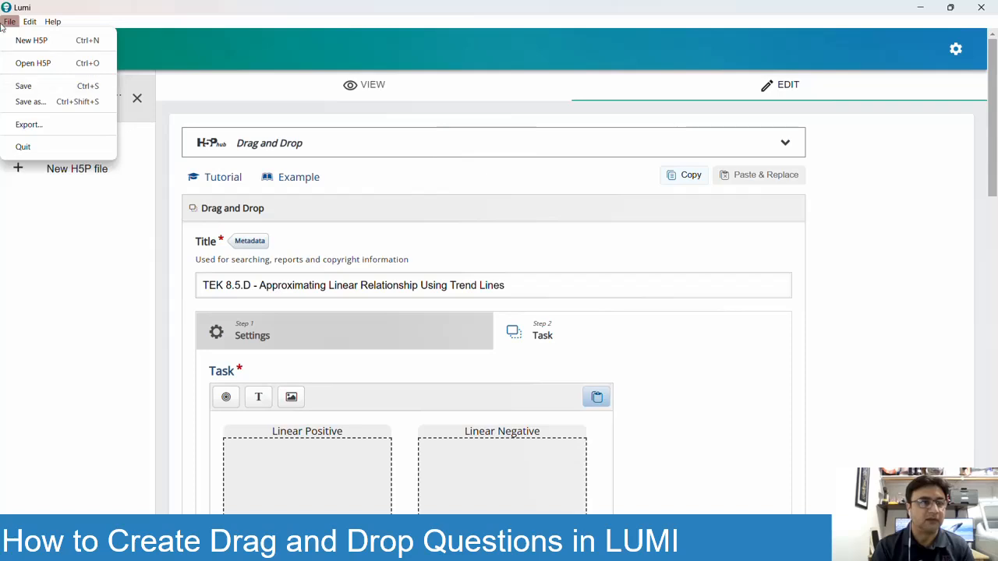
{"action": "left_click", "coordinate": [35, 86]}
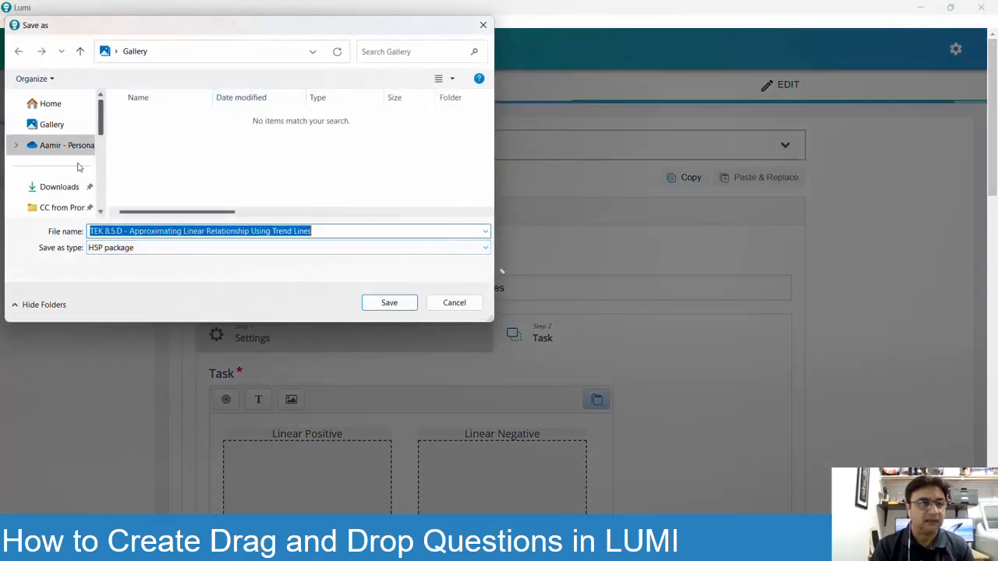
{"action": "left_click", "coordinate": [54, 191]}
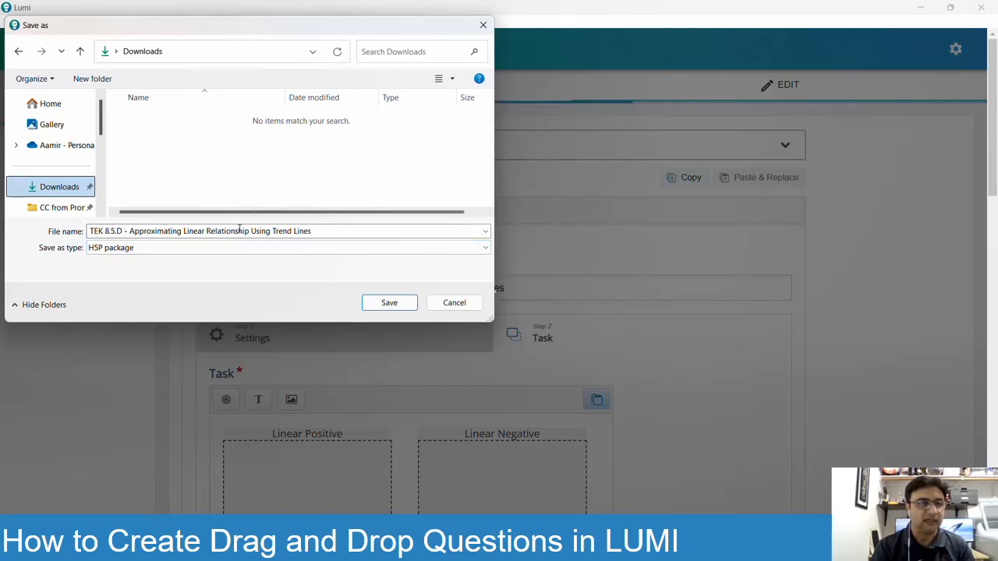
- Name the H5P file "TEK 8.5.D - Drag and Drop" and save it
{"action": "left_click", "coordinate": [332, 232]}
{"action": "left_click", "coordinate": [332, 232]}
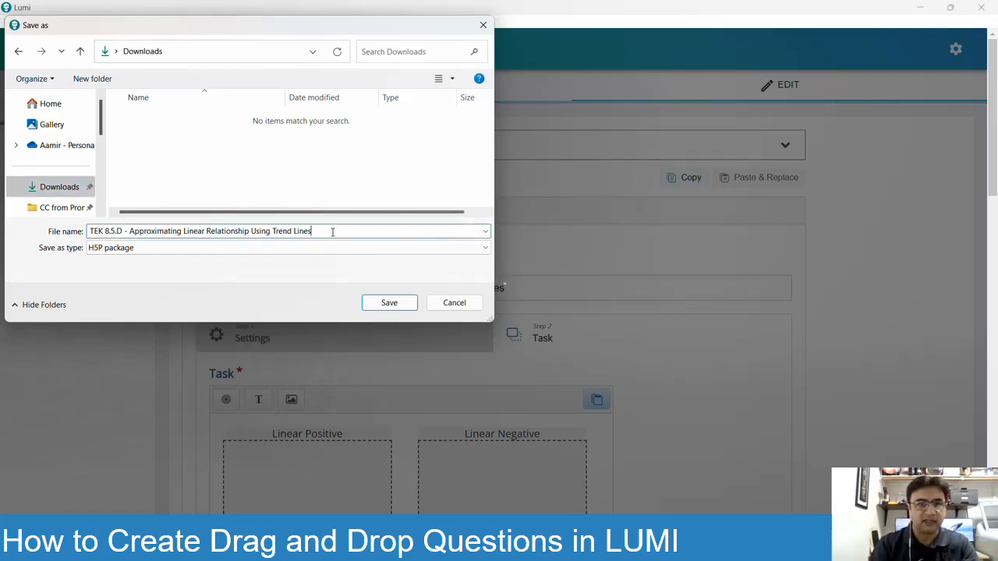
{"action": "key", "text": "BackSpace"}
{"action": "key", "text": "BackSpace"}
{"action": "key", "text": "BackSpace"}
{"action": "key", "text": "BackSpace"}
{"action": "key", "text": "BackSpace"}
{"action": "key", "text": "BackSpace"}
{"action": "key", "text": "BackSpace"}
{"action": "key", "text": "BackSpace"}
{"action": "key", "text": "BackSpace"}
{"action": "key", "text": "BackSpace"}
{"action": "key", "text": "BackSpace"}
{"action": "key", "text": "BackSpace"}
{"action": "key", "text": "BackSpace"}
{"action": "key", "text": "BackSpace"}
{"action": "key", "text": "BackSpace"}
{"action": "key", "text": "BackSpace"}
{"action": "key", "text": "BackSpace"}
{"action": "key", "text": "BackSpace"}
{"action": "key", "text": "BackSpace"}
{"action": "key", "text": "BackSpace"}
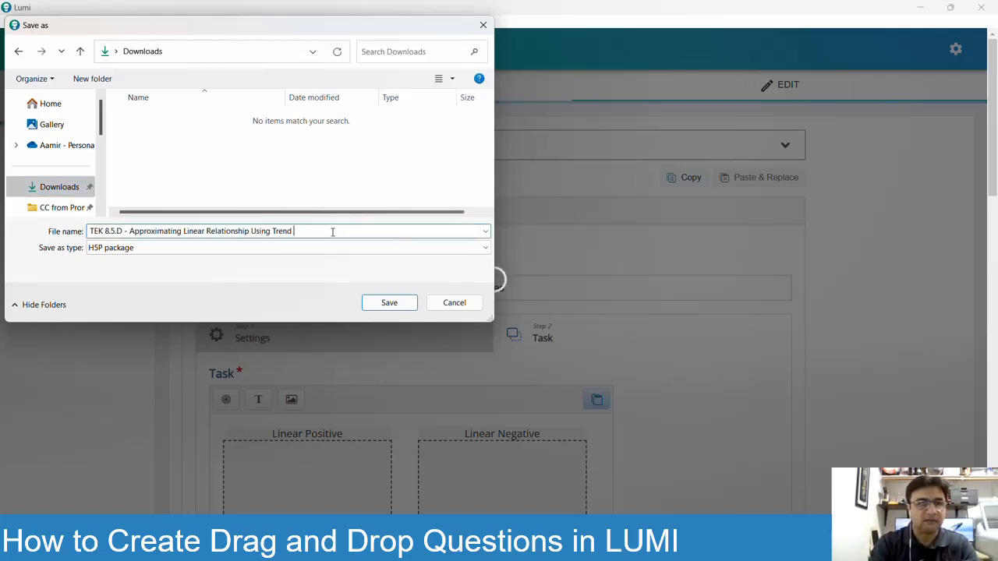
{"action": "key", "text": "BackSpace"}
{"action": "key", "text": "BackSpace"}
{"action": "key", "text": "BackSpace"}
{"action": "key", "text": "BackSpace"}
{"action": "key", "text": "BackSpace"}
{"action": "key", "text": "BackSpace"}
{"action": "key", "text": "BackSpace"}
{"action": "key", "text": "BackSpace"}
{"action": "key", "text": "BackSpace"}
{"action": "key", "text": "BackSpace"}
{"action": "key", "text": "BackSpace"}
{"action": "key", "text": "BackSpace"}
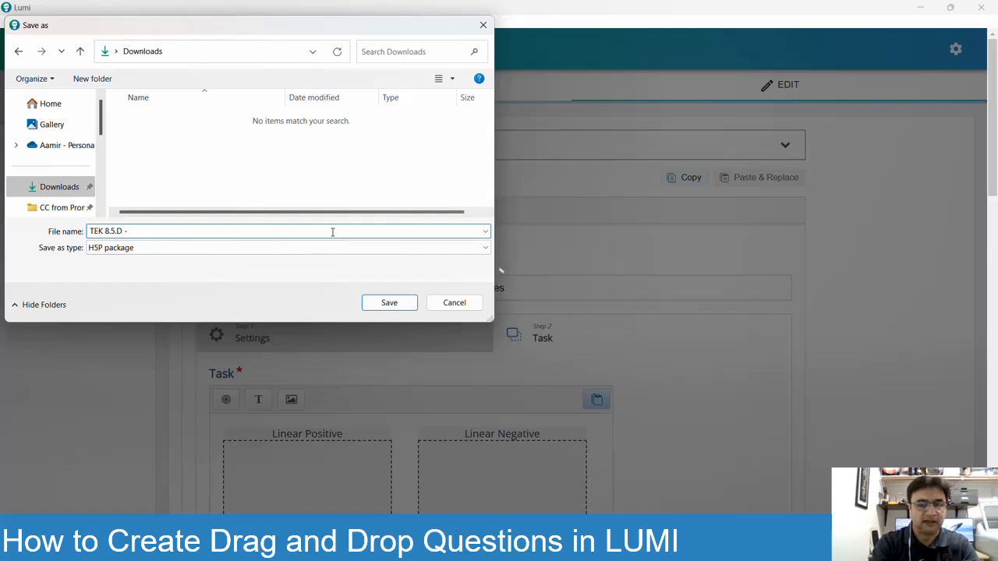
{"action": "type", "text": "Drag and Drop"}
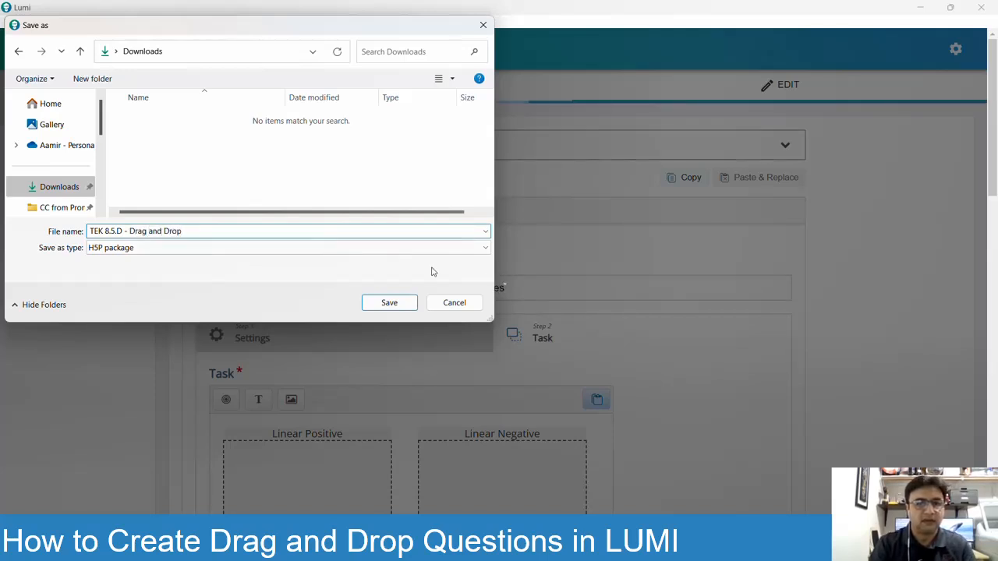
{"action": "left_click", "coordinate": [390, 304]}
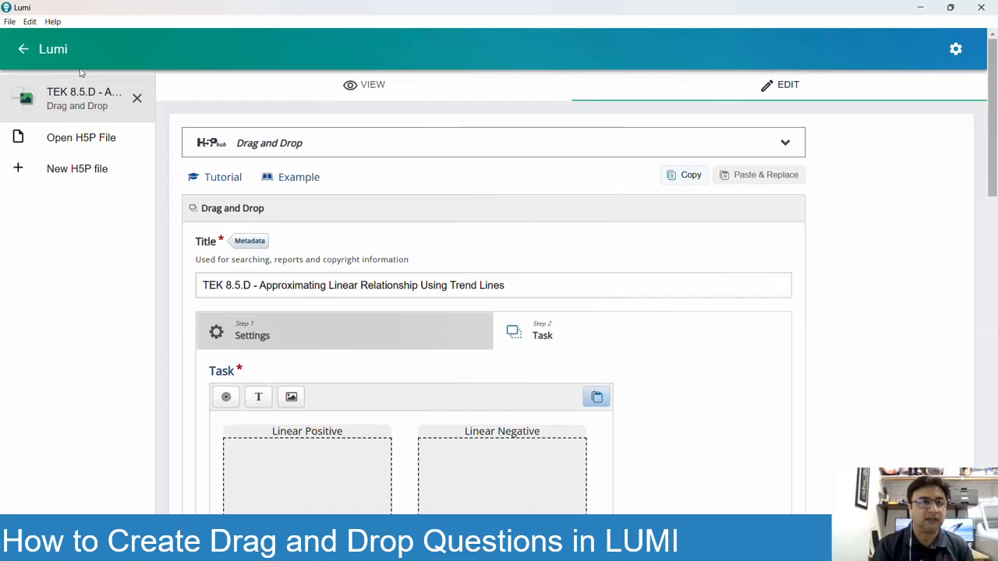
- Start exporting the question as a SCORM package with a mastery score of 70%
{"action": "left_click", "coordinate": [9, 23]}
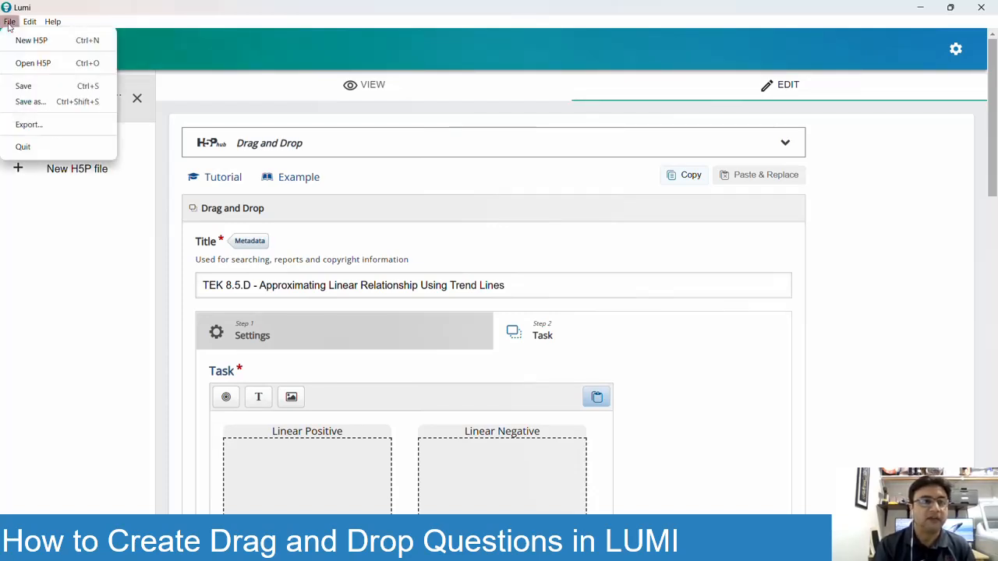
{"action": "left_click", "coordinate": [43, 126]}
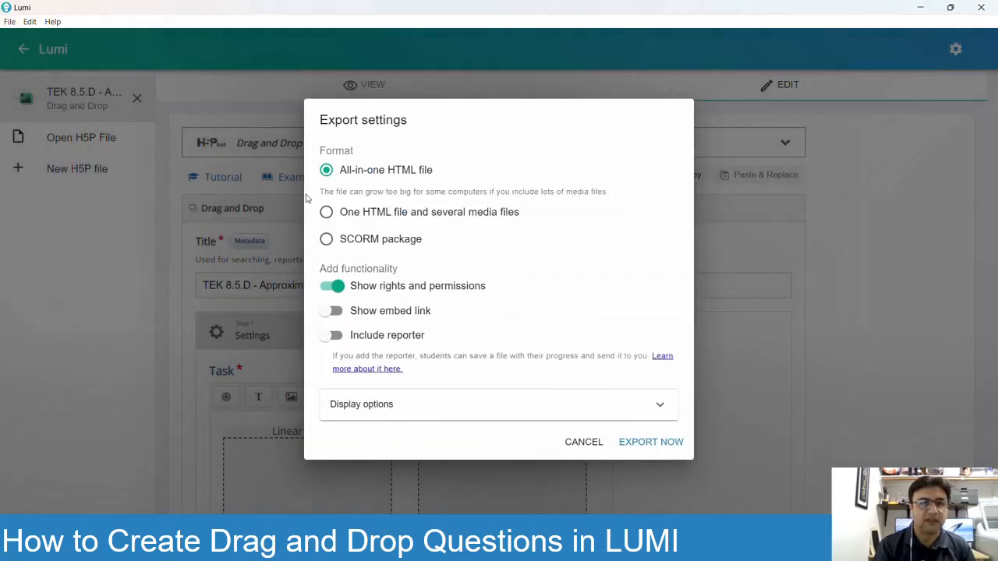
{"action": "left_click", "coordinate": [392, 243]}
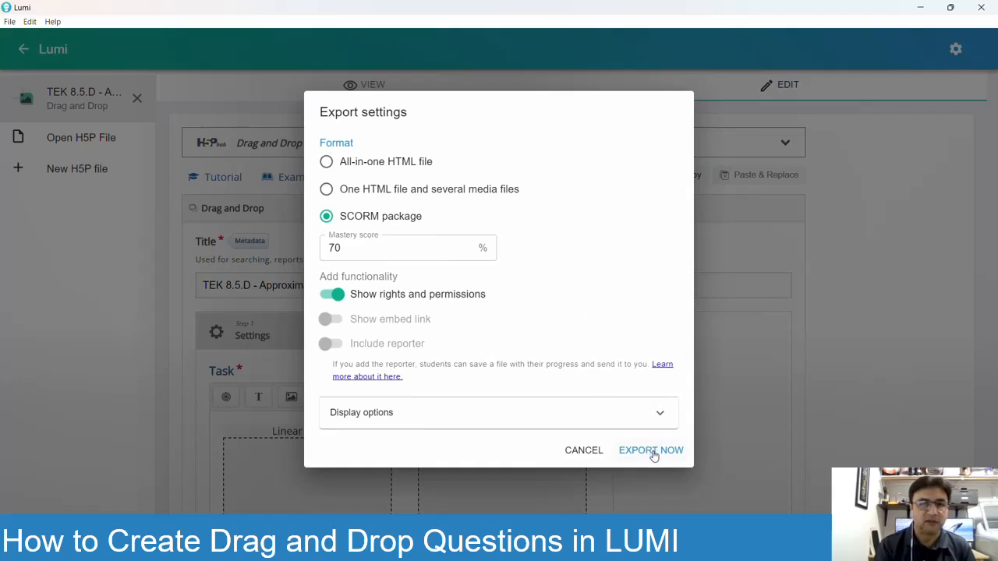
{"action": "left_click", "coordinate": [355, 248]}
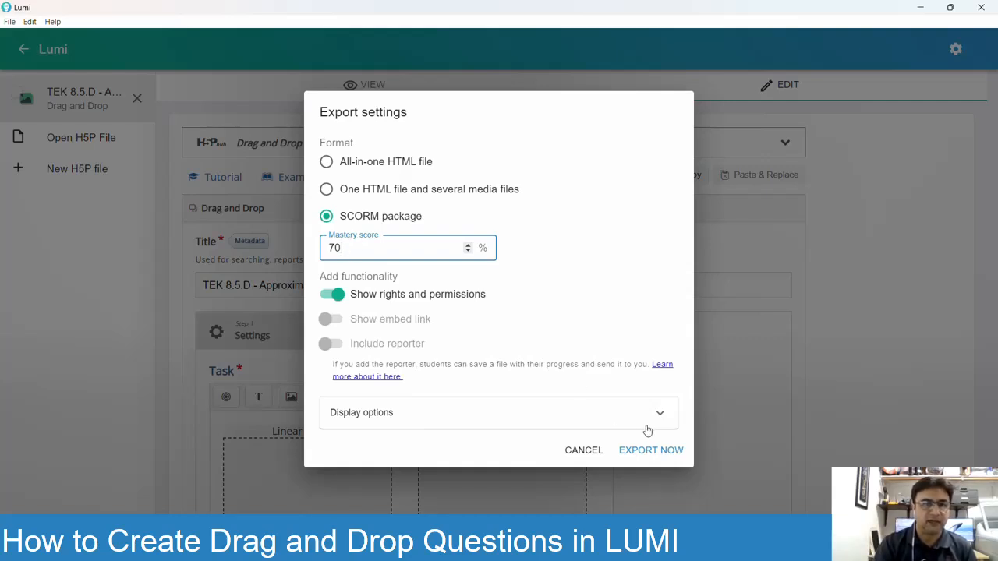
{"action": "left_click", "coordinate": [651, 451]}
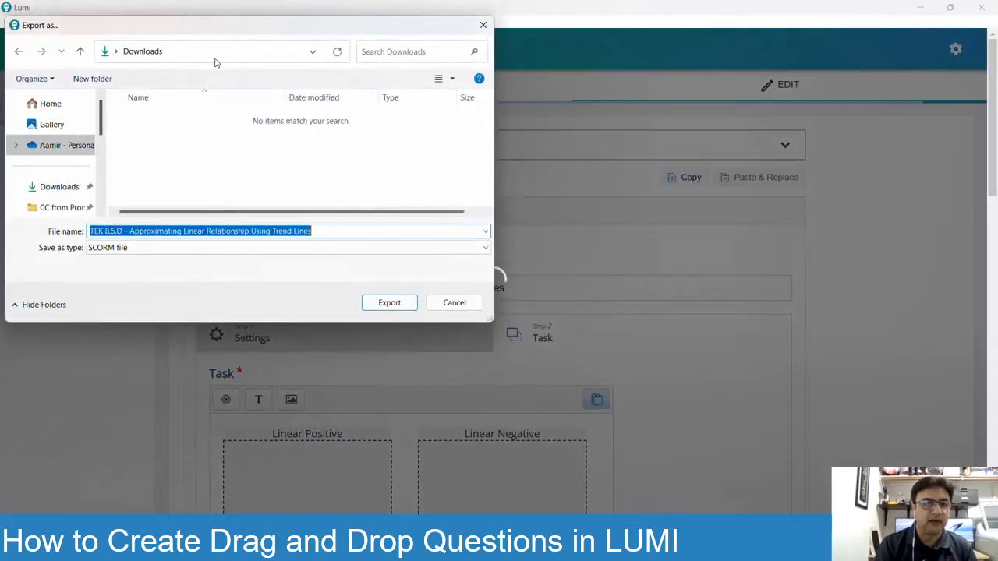
- Name the SCORM file "TEK 8.5.D - Drag and Drop", without the .h5p extension, and export it to Downloads
{"action": "left_click", "coordinate": [329, 231]}
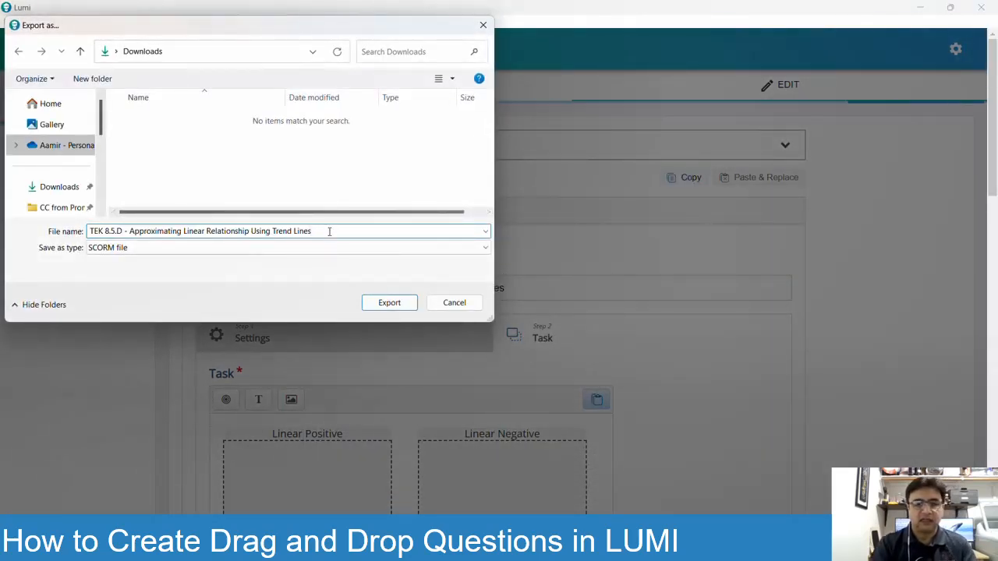
{"action": "key", "text": "ctrl+shift+Left"}
{"action": "key", "text": "ctrl+shift+Left"}
{"action": "key", "text": "ctrl+shift+Left"}
{"action": "key", "text": "ctrl+shift+Left"}
{"action": "key", "text": "ctrl+shift+Left"}
{"action": "key", "text": "ctrl+shift+Left"}
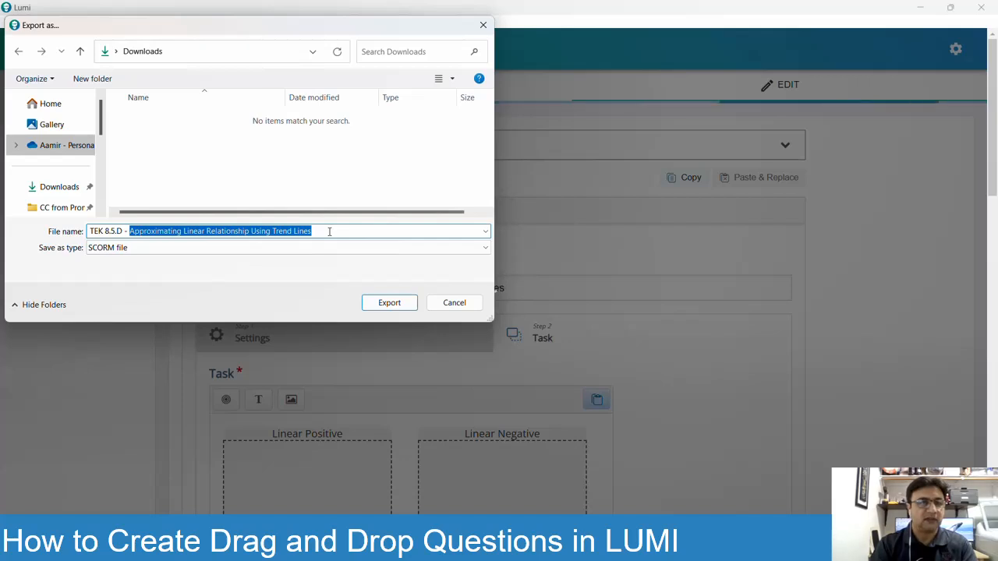
{"action": "type", "text": "Drag and Drop.h5p"}
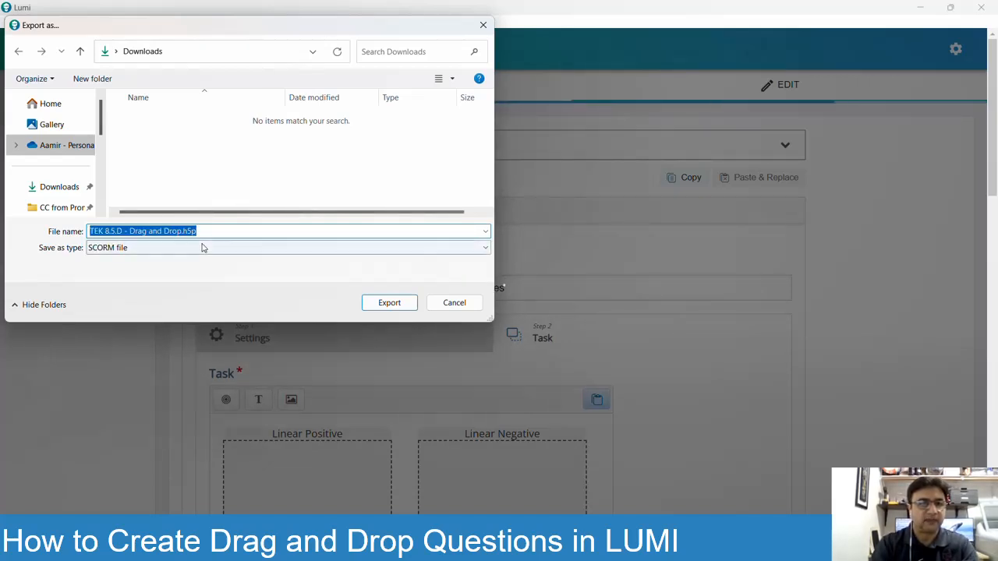
{"action": "left_click", "coordinate": [203, 243]}
{"action": "left_click", "coordinate": [247, 231]}
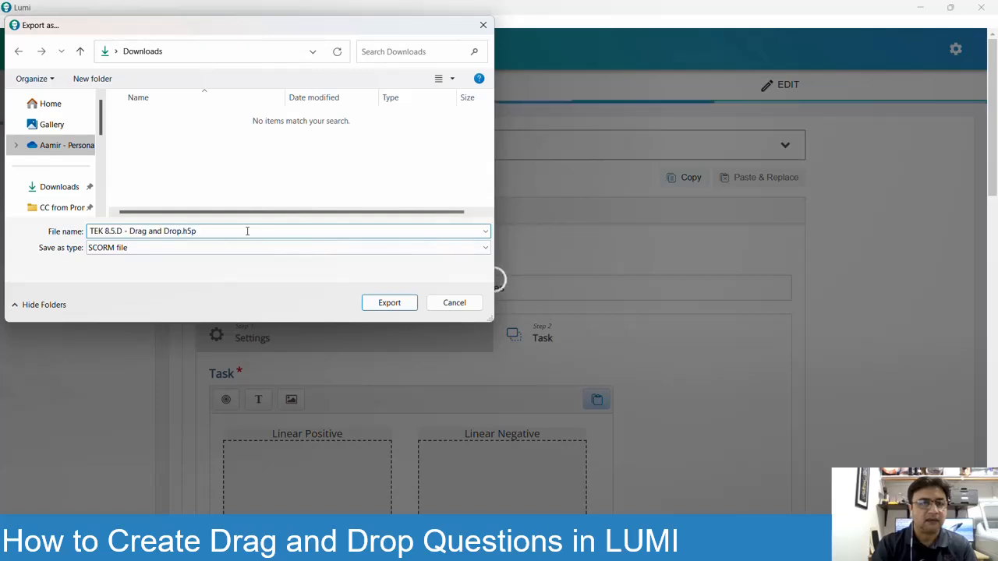
{"action": "key", "text": "BackSpace"}
{"action": "key", "text": "BackSpace"}
{"action": "key", "text": "BackSpace"}
{"action": "key", "text": "BackSpace"}
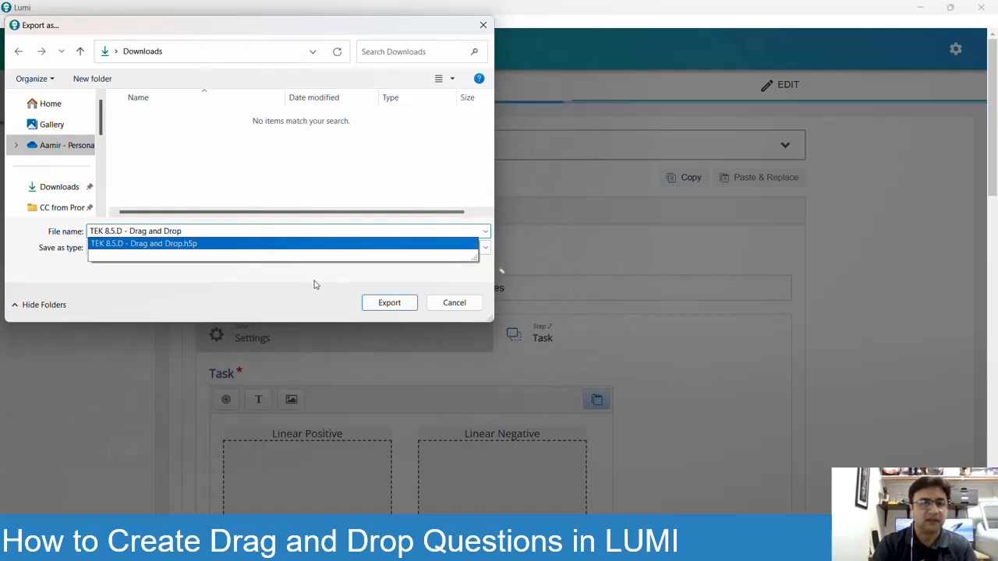
{"action": "left_click", "coordinate": [396, 306]}
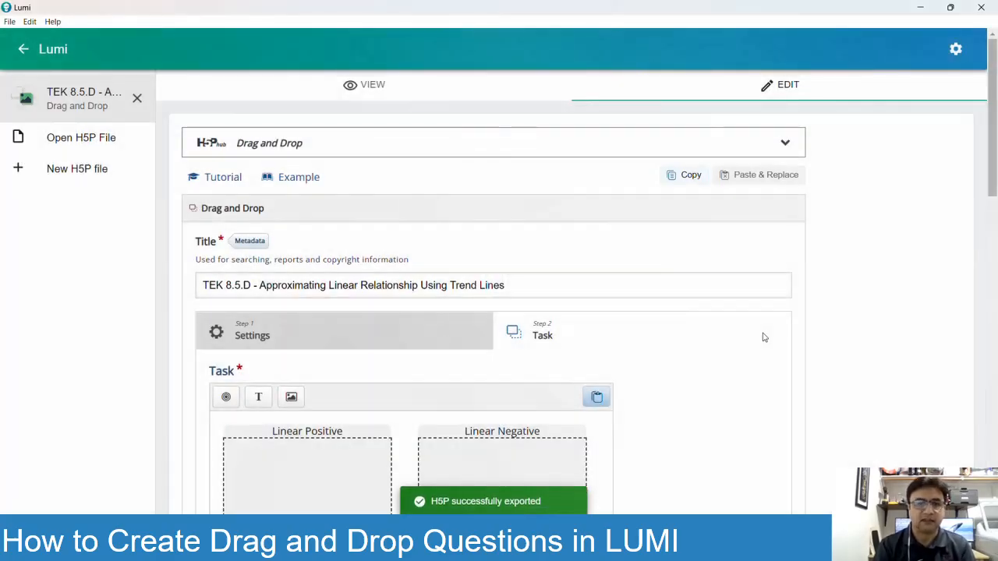
{"action": "scroll", "coordinate": [764, 337], "scroll_direction": "down", "scroll_amount": 10}
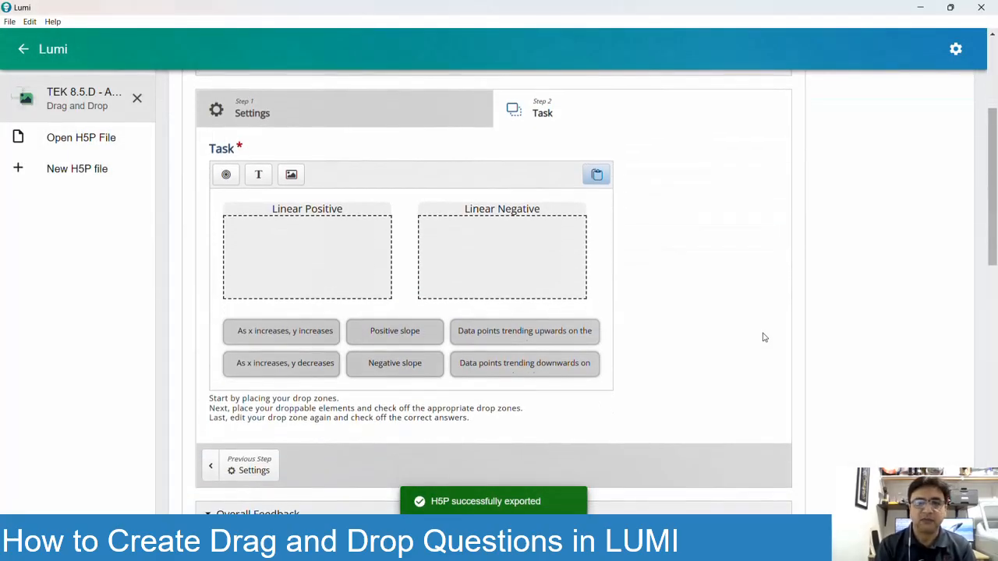
{"action": "scroll", "coordinate": [765, 337], "scroll_direction": "up", "scroll_amount": 12}
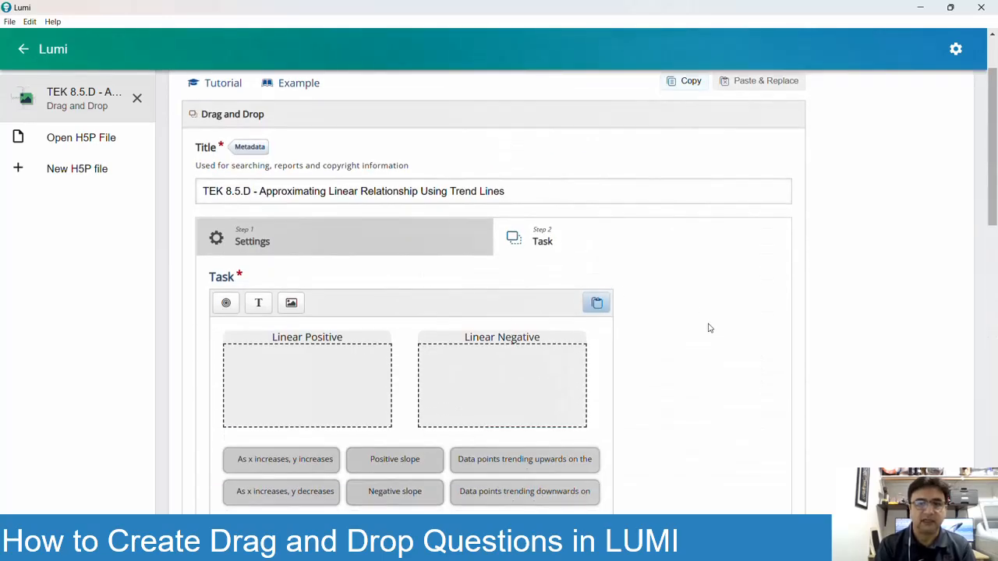
{"action": "scroll", "coordinate": [675, 319], "scroll_direction": "down", "scroll_amount": 1}
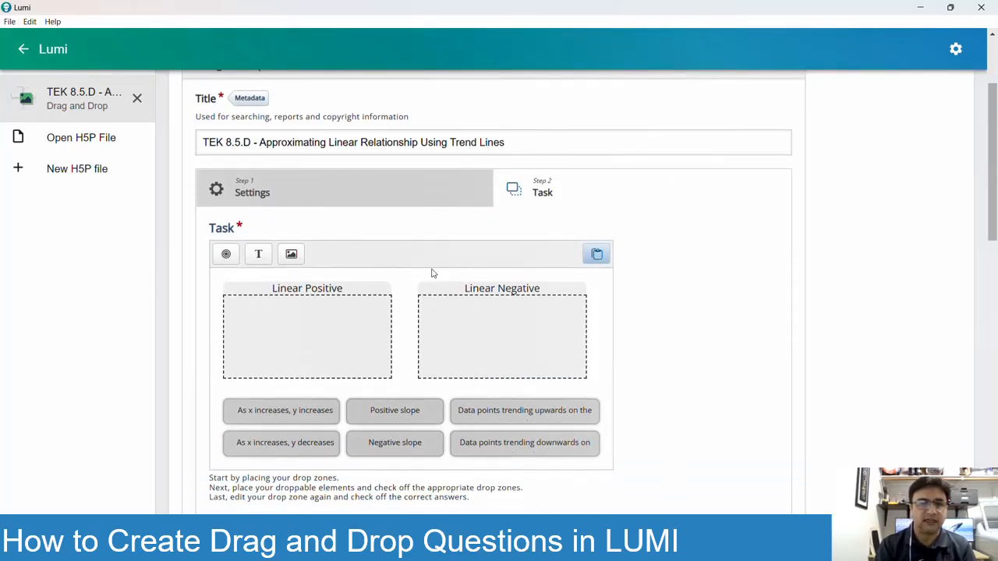
{"action": "scroll", "coordinate": [653, 337], "scroll_direction": "down", "scroll_amount": 1}
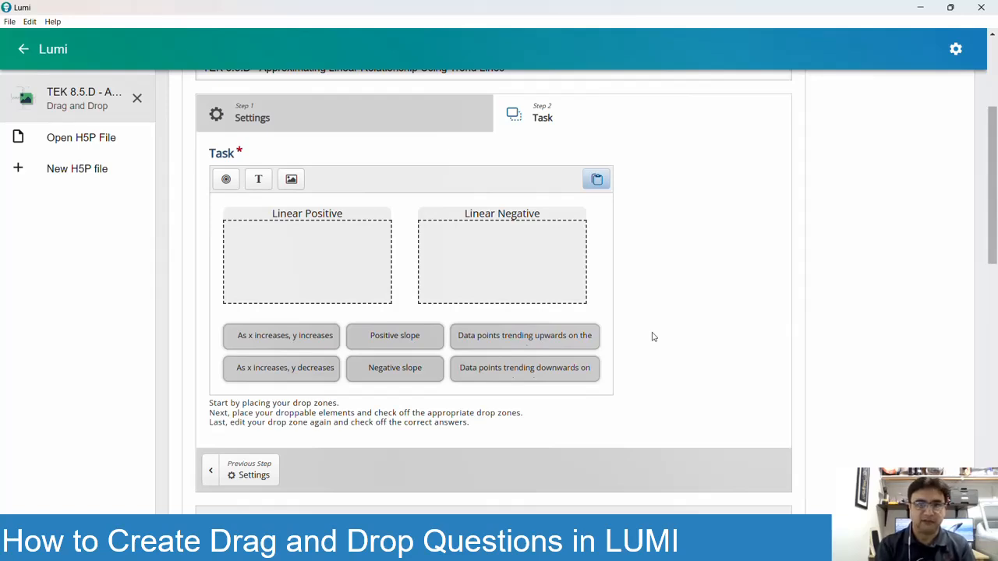
{"action": "scroll", "coordinate": [654, 337], "scroll_direction": "up", "scroll_amount": 3}
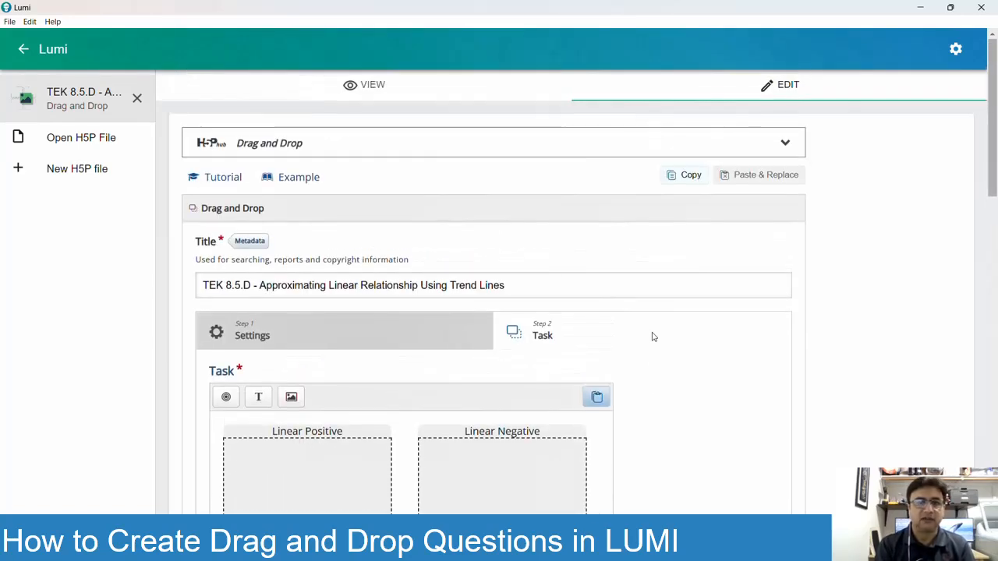